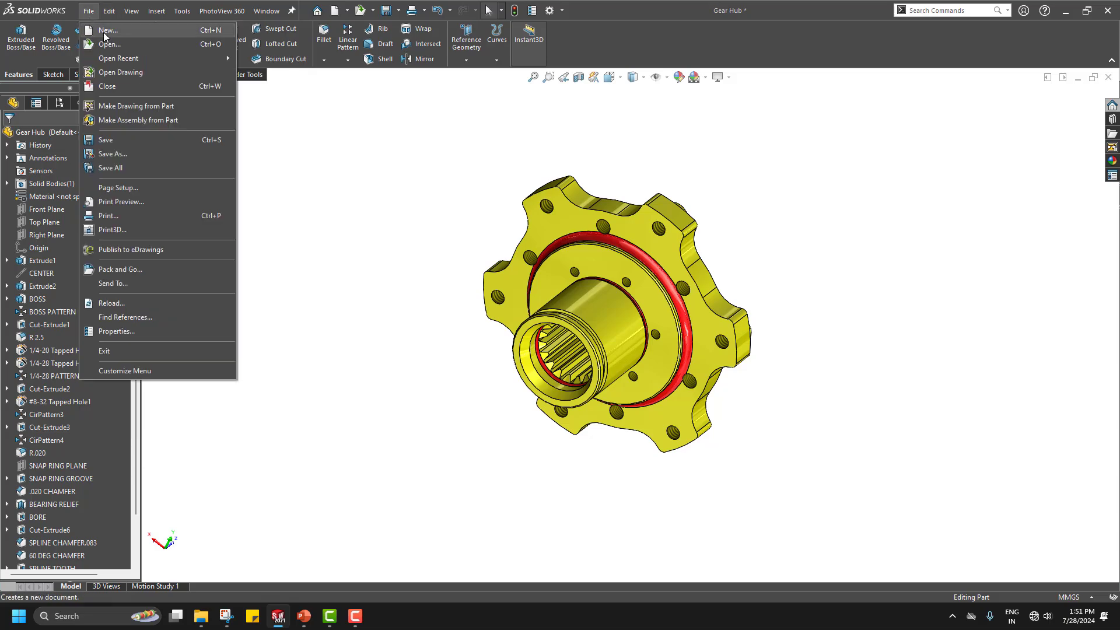
- Create a drawing from the Gear Hub part on an A3 (ISO) sheet with the sheet format displayed
left_click(104, 33)
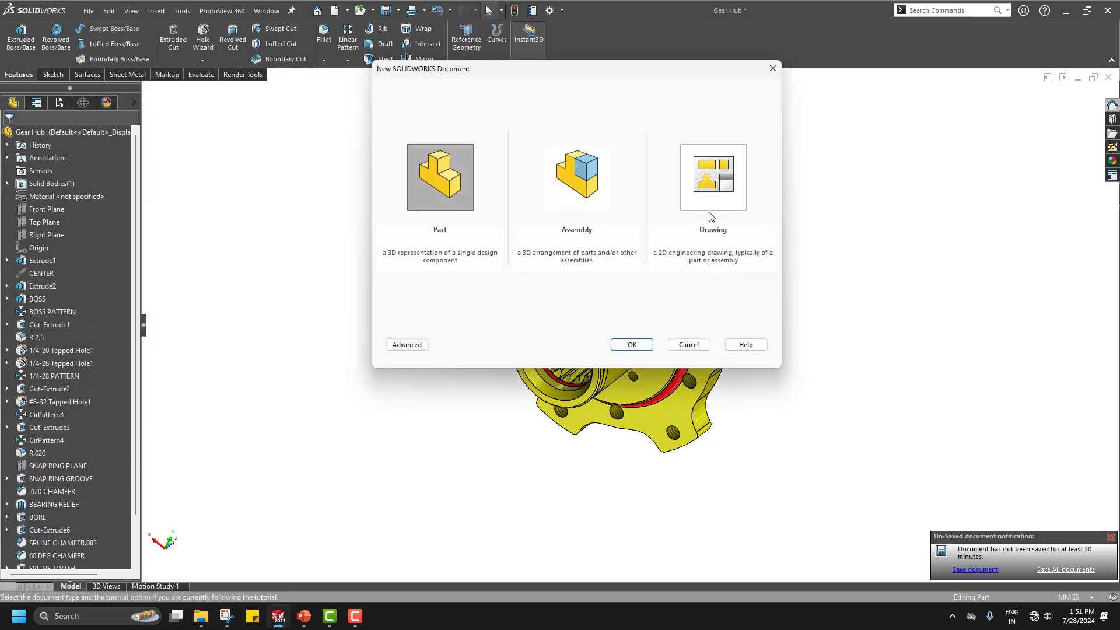
left_click(699, 347)
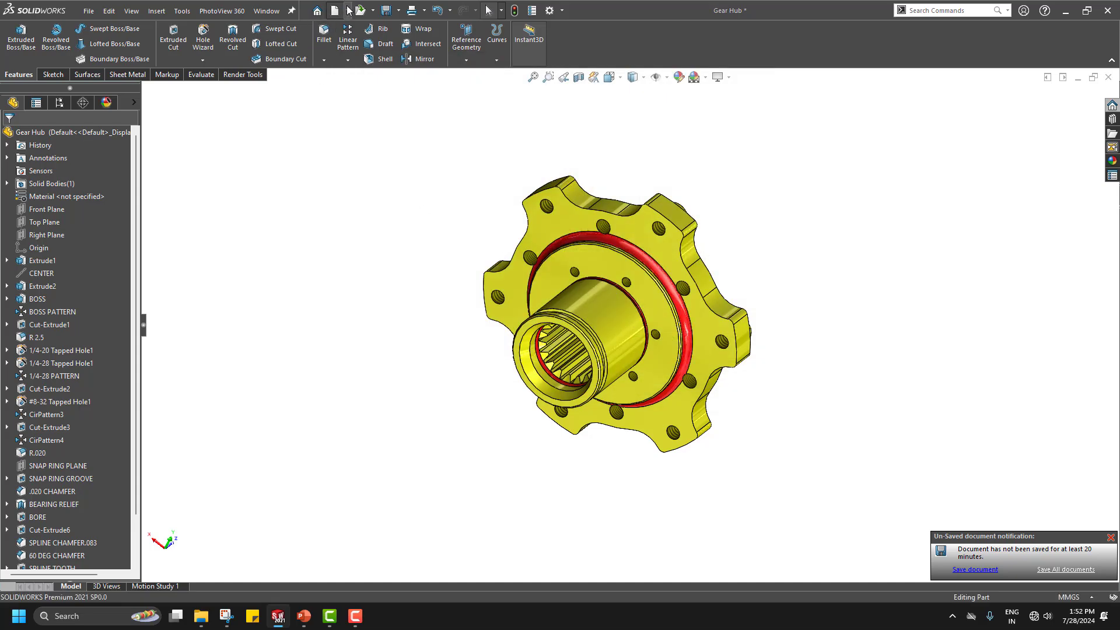
left_click(347, 10)
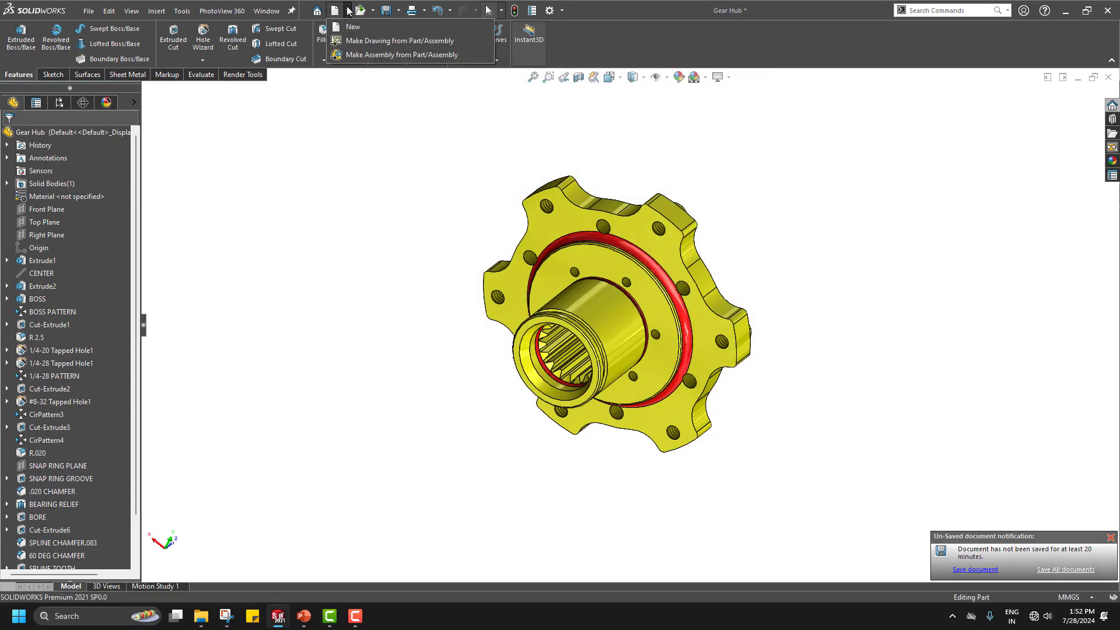
left_click(353, 41)
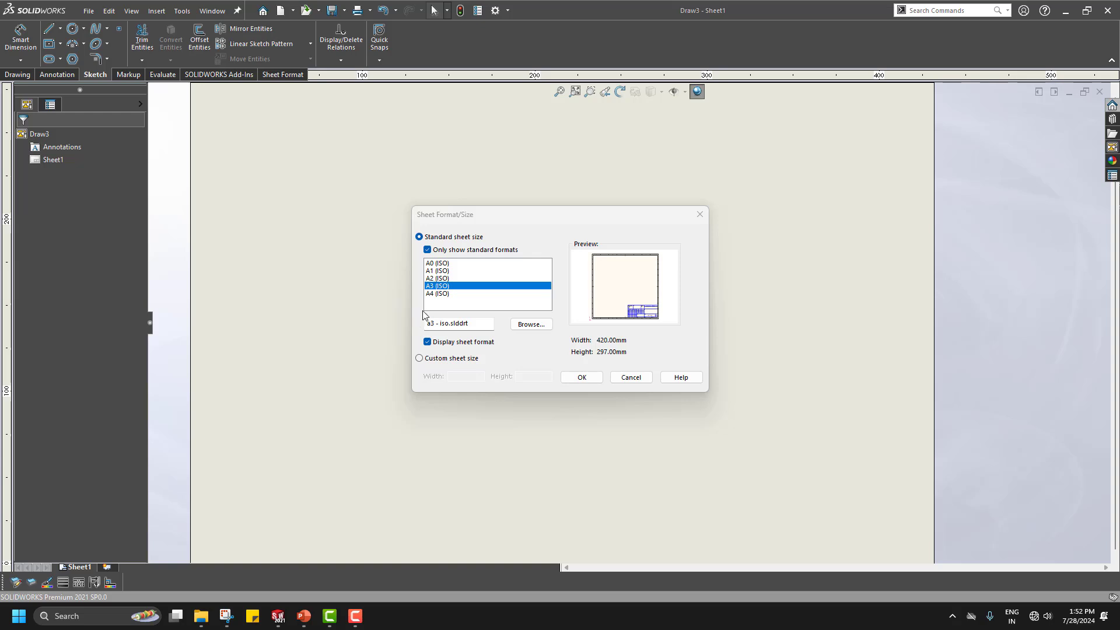
left_click(440, 294)
left_click(436, 285)
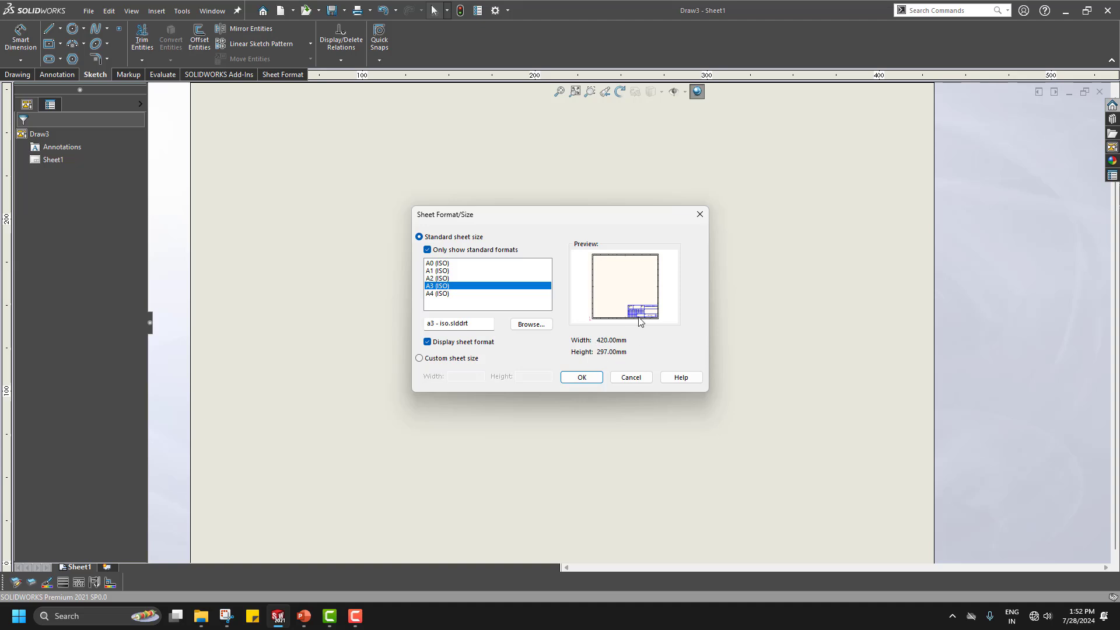
left_click(583, 380)
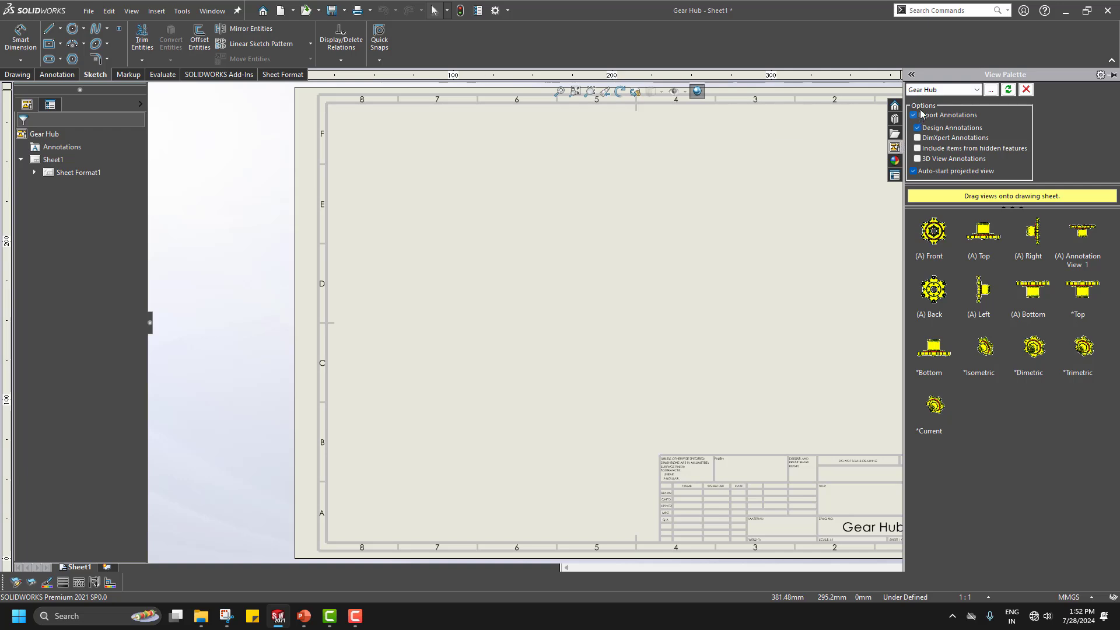
- With annotation import turned off, place the Gear Hub's front view on the sheet and project its right side view beside it
left_click(932, 94)
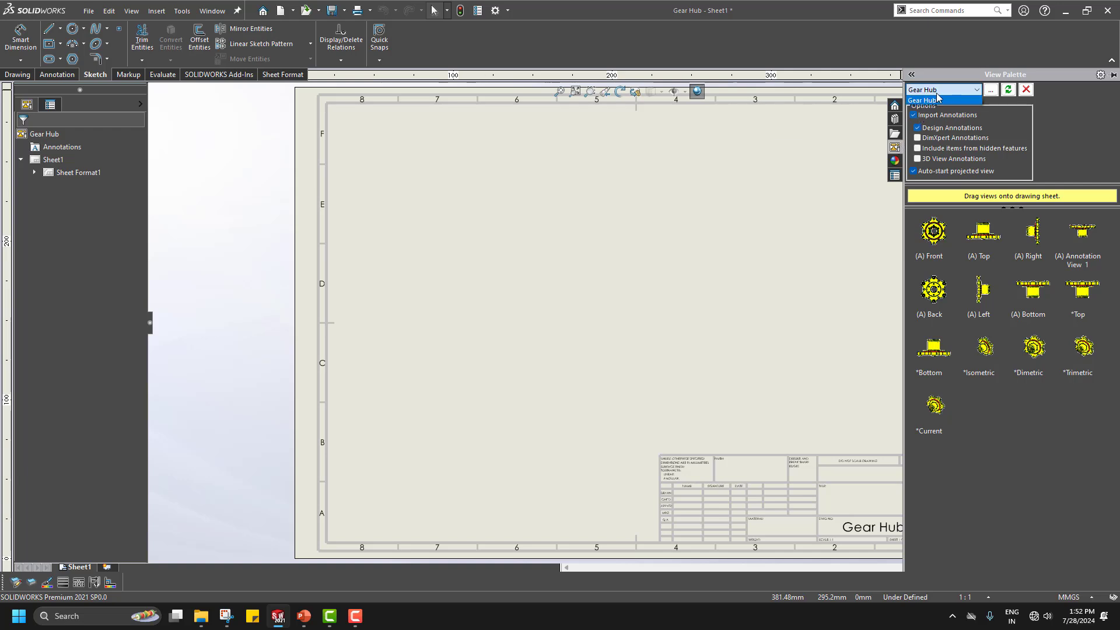
left_click(936, 99)
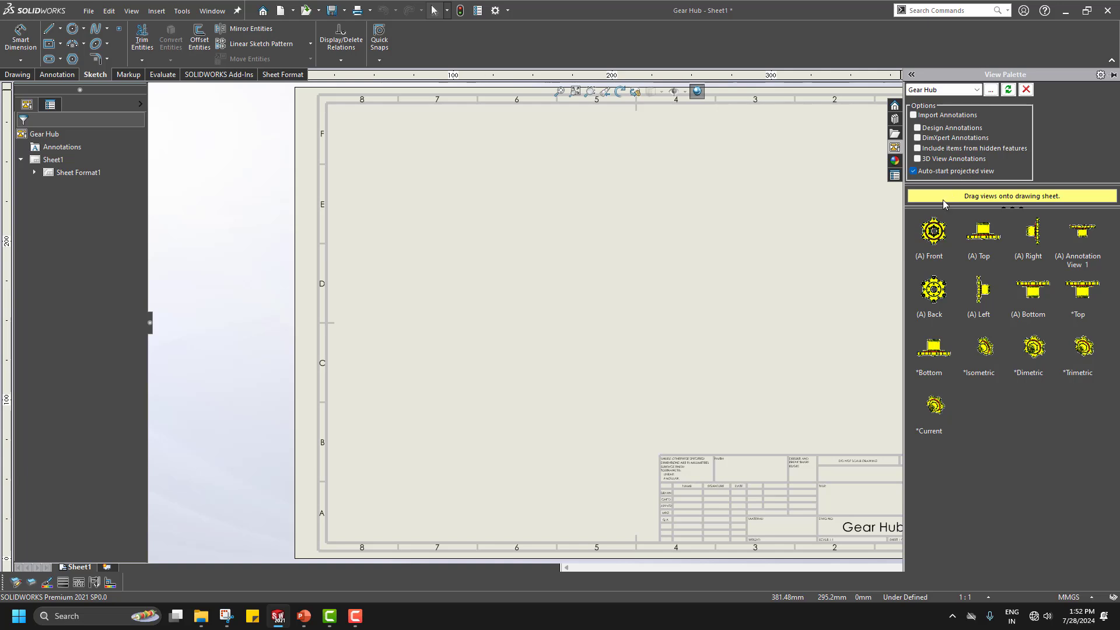
mouse_move(951, 231)
left_mouse_down()
mouse_move(825, 337)
mouse_move(471, 329)
mouse_move(614, 327)
mouse_move(938, 243)
mouse_move(564, 352)
mouse_move(461, 309)
left_mouse_up()
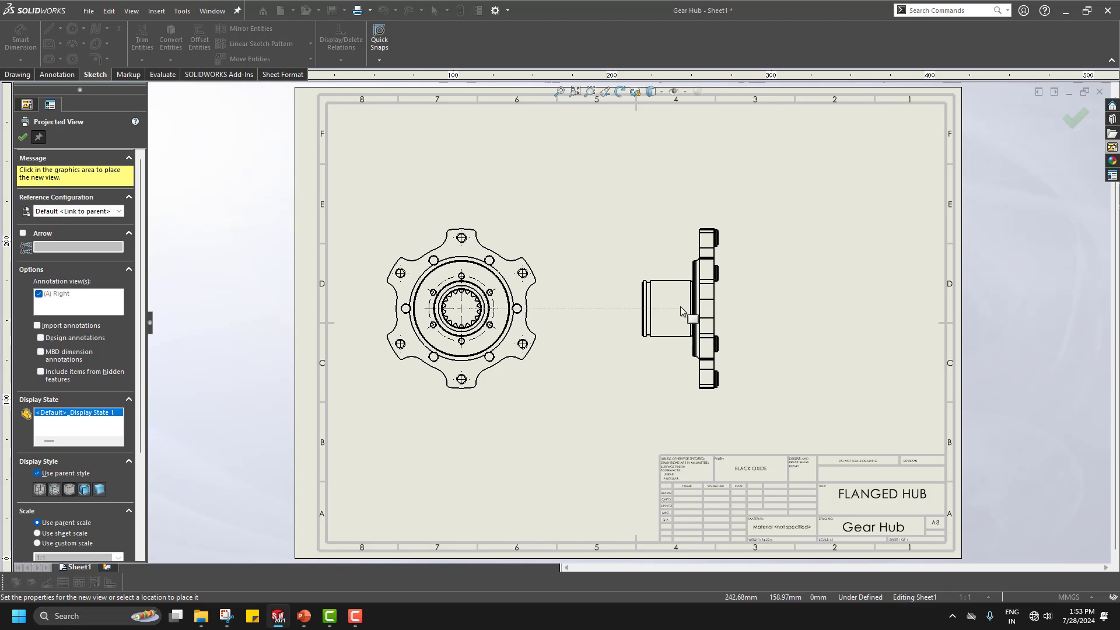
left_click(680, 306)
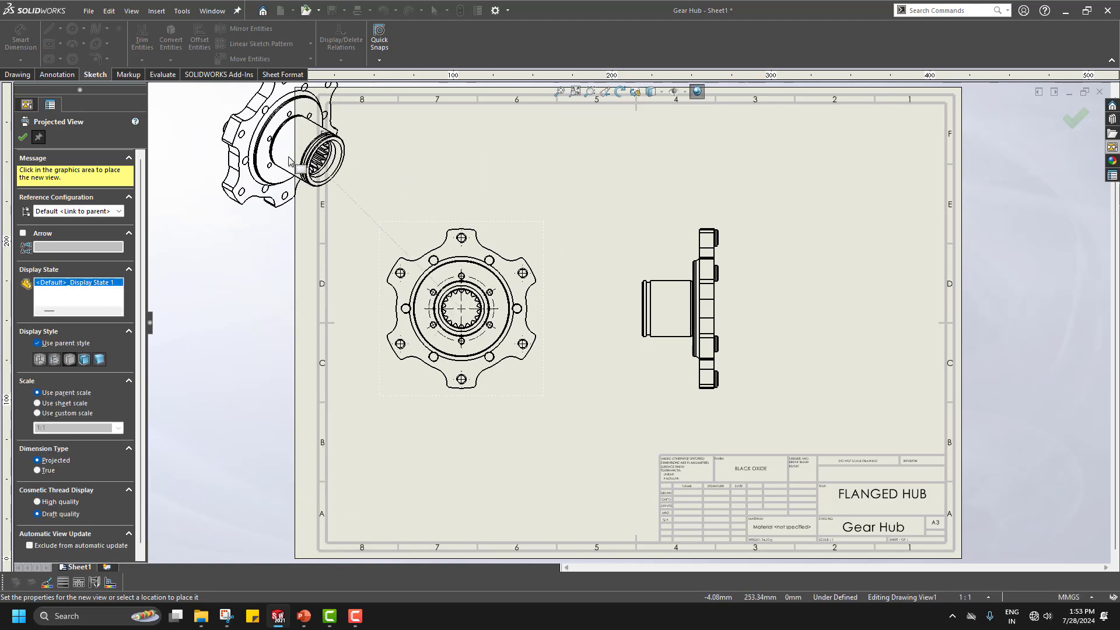
- Project two isometric views from the front view, one up-left and one up-right of it, and end view placement
left_click(288, 161)
scroll(343, 276, "up", 2)
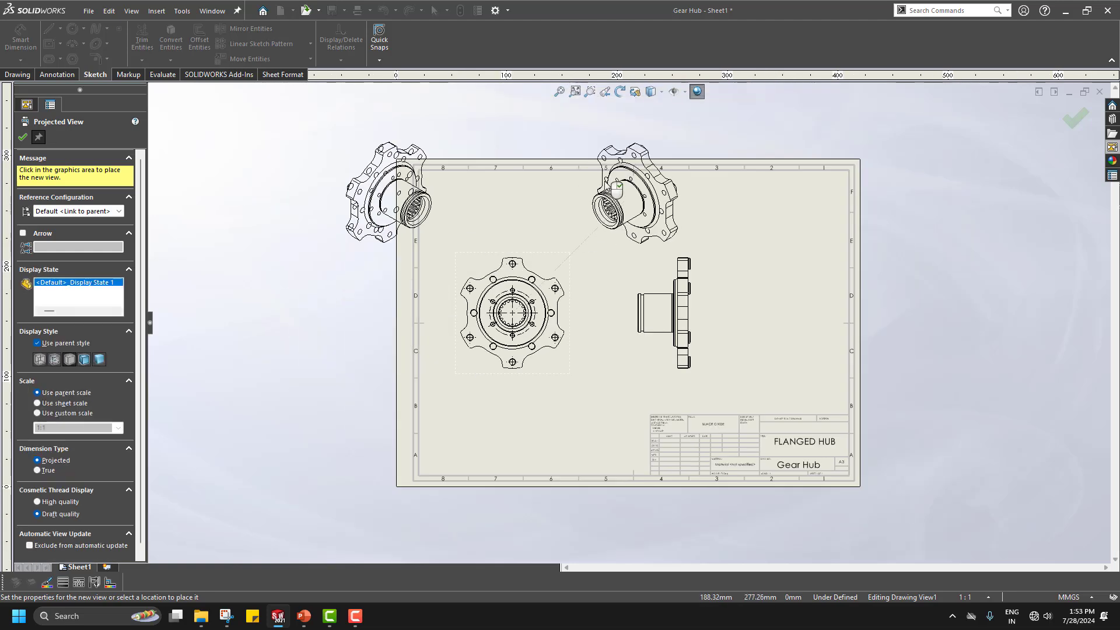
left_click(616, 188)
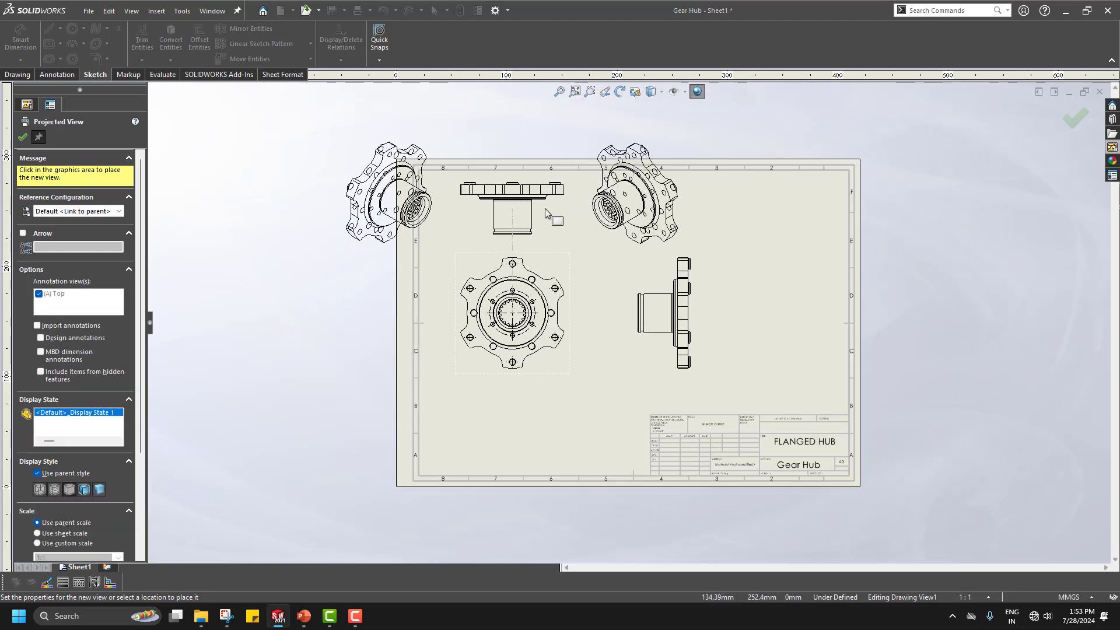
key("Escape")
- Delete the isometric view that extends past the sheet's upper-left corner
left_click(459, 178)
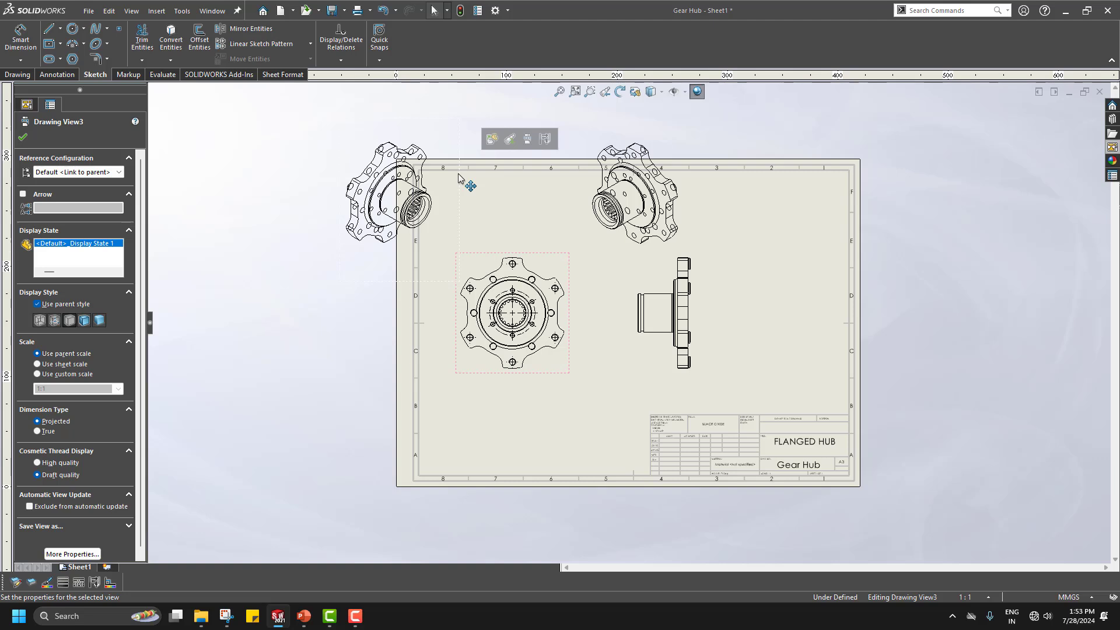
key("Delete")
left_click(633, 279)
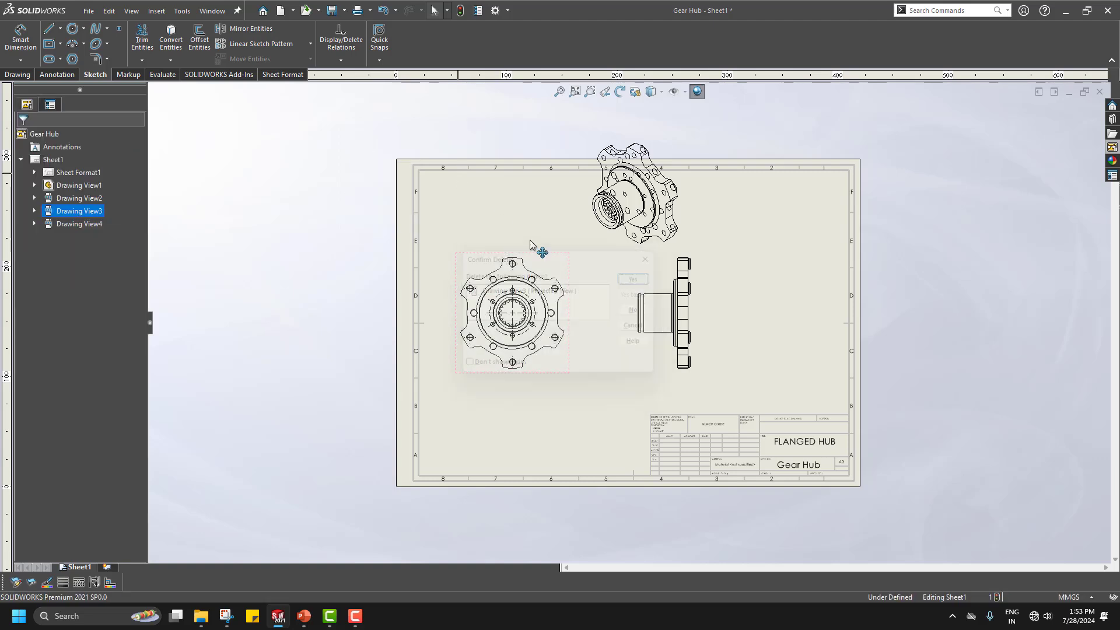
- Move the remaining isometric view to the sheet's upper-right area and shift the front view slightly lower
mouse_move(684, 221)
left_mouse_down()
mouse_move(843, 282)
mouse_move(823, 276)
left_mouse_up()
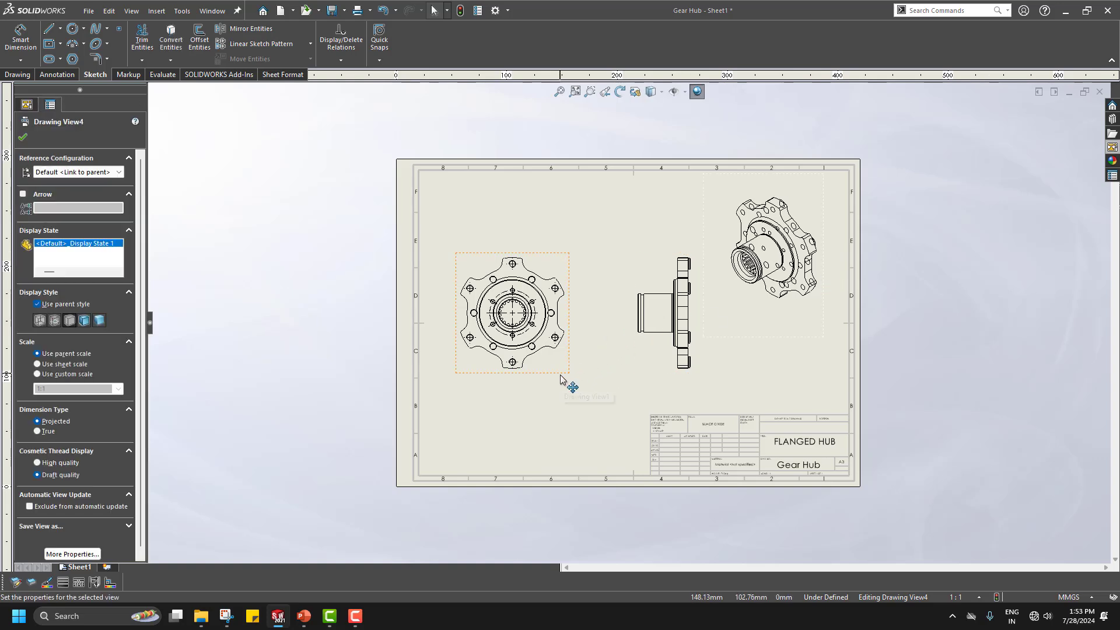
left_click_drag(564, 383, 555, 420)
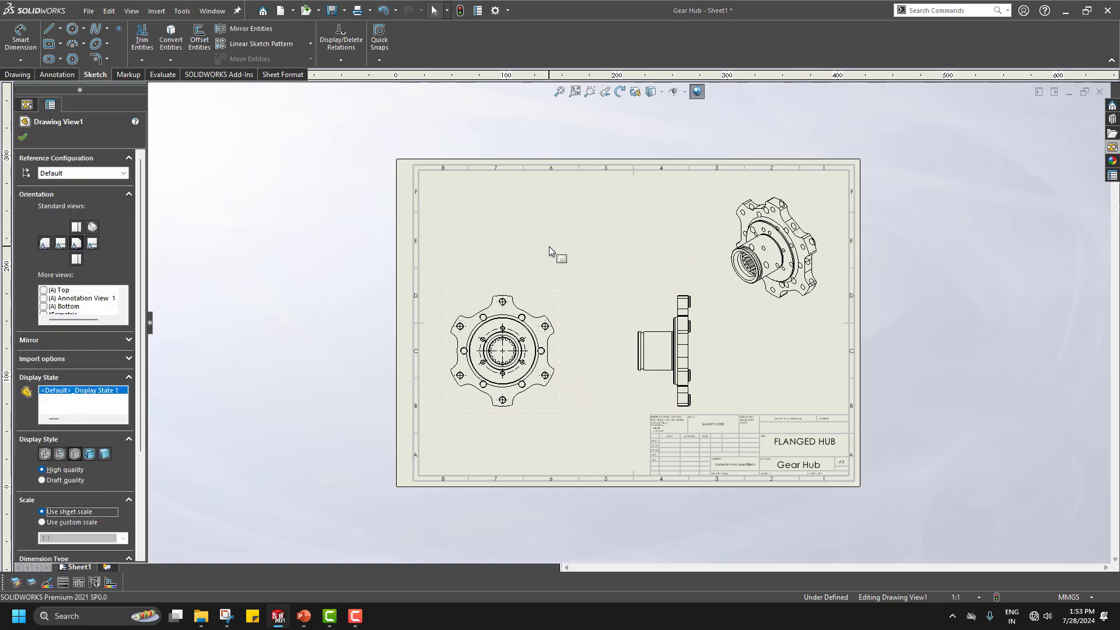
left_click(487, 213)
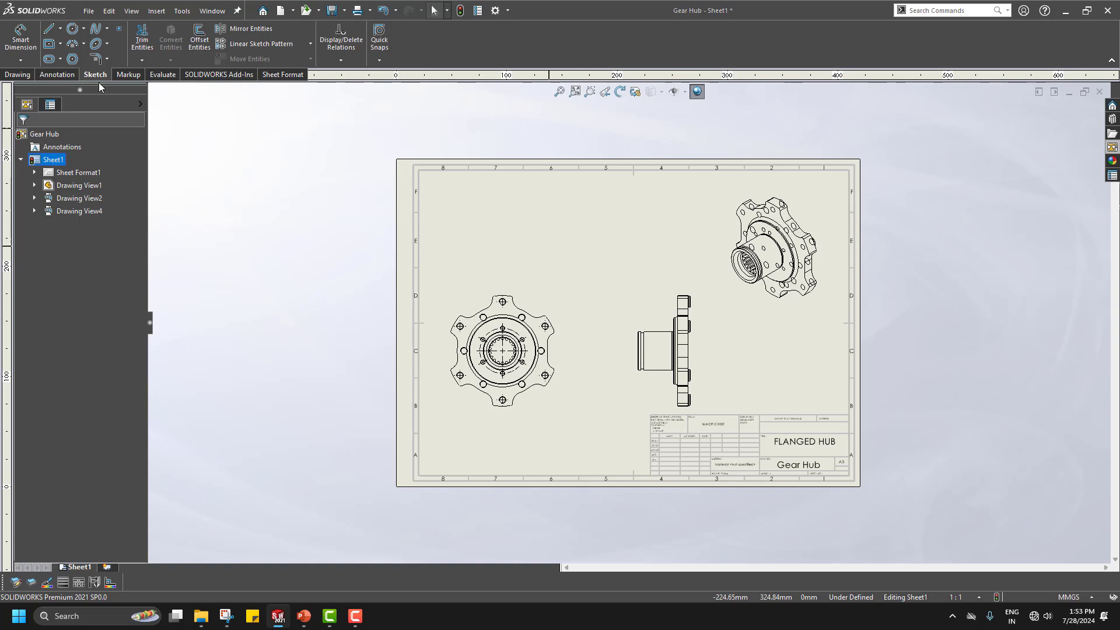
- Insert a Standard 3 View set of Gear Hub and move the original front view down to separate it from the new views
left_click(19, 76)
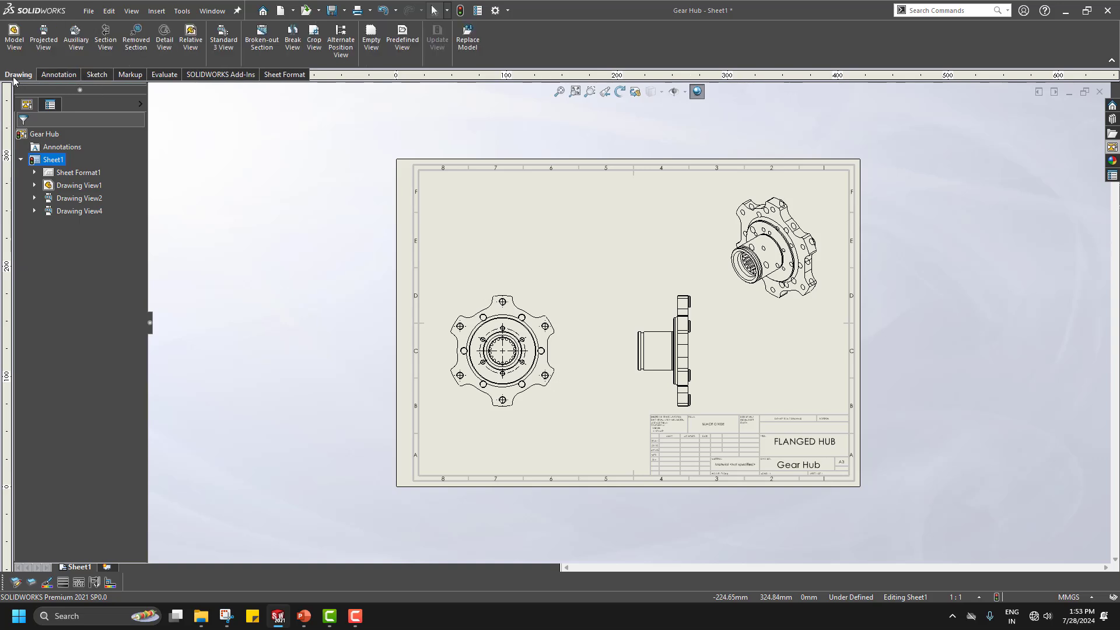
left_click(224, 49)
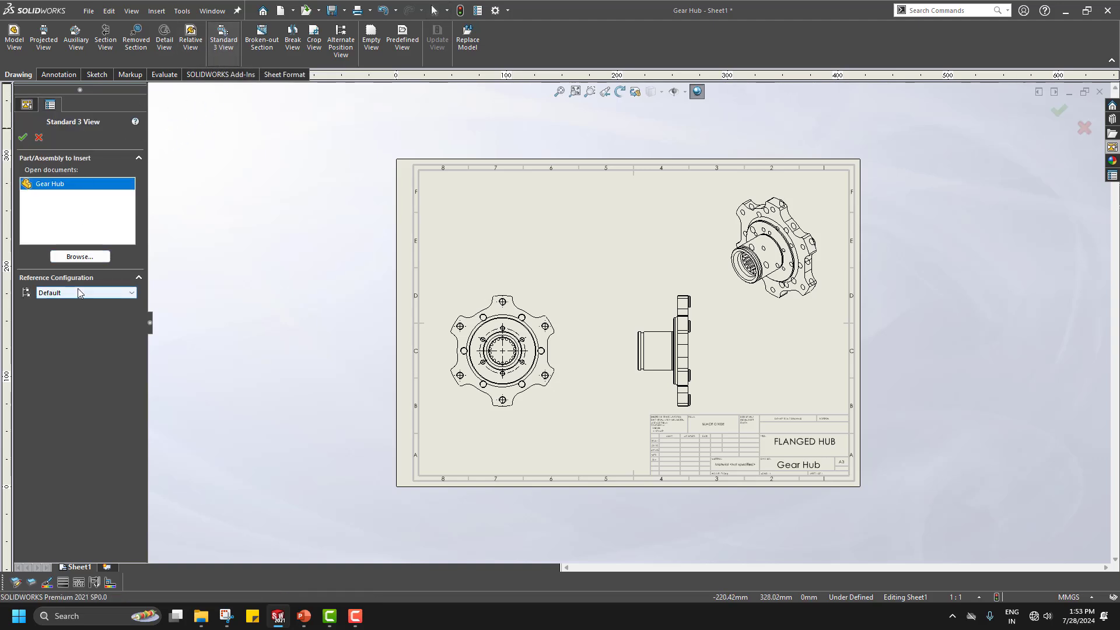
left_click(24, 137)
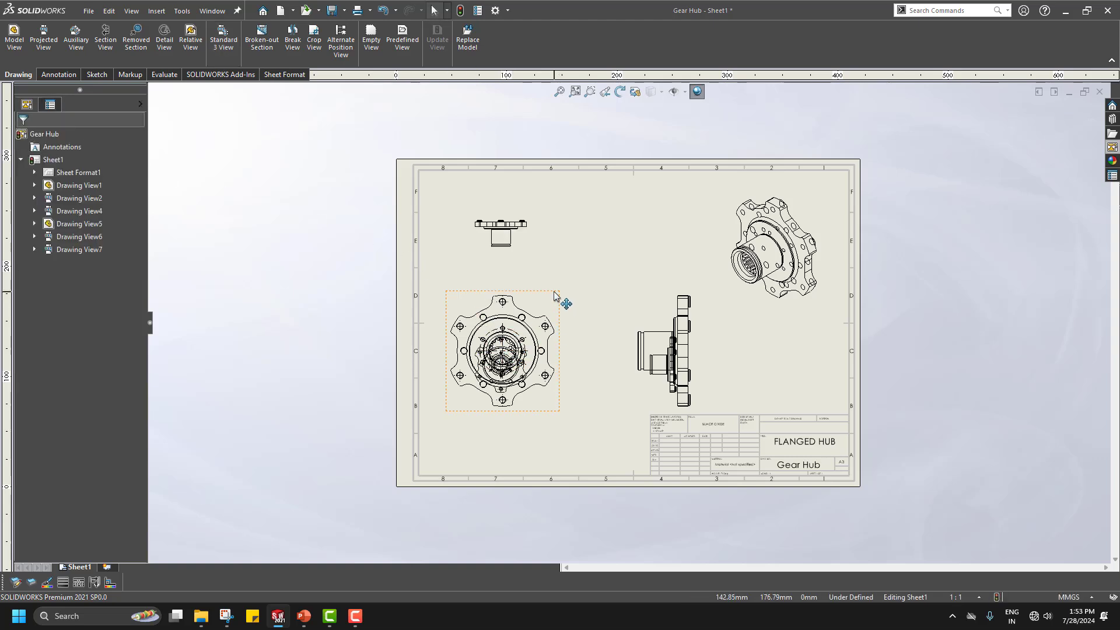
left_click_drag(561, 301, 549, 408)
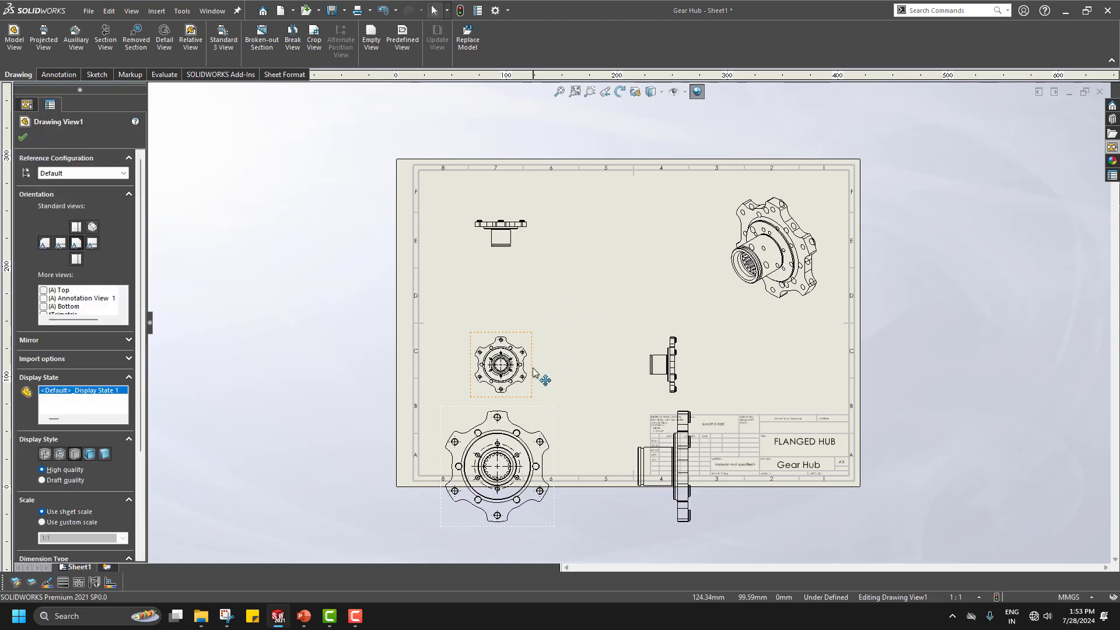
- Delete the small front, right and top views inserted as the Standard 3 View set
left_click(528, 332)
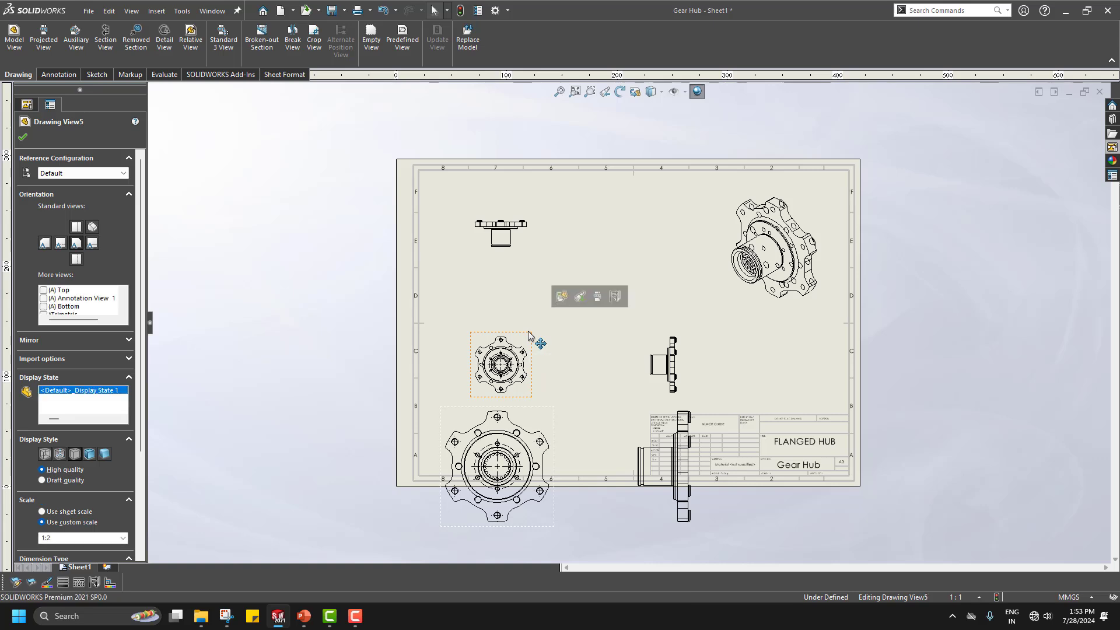
key("Delete")
left_click(640, 279)
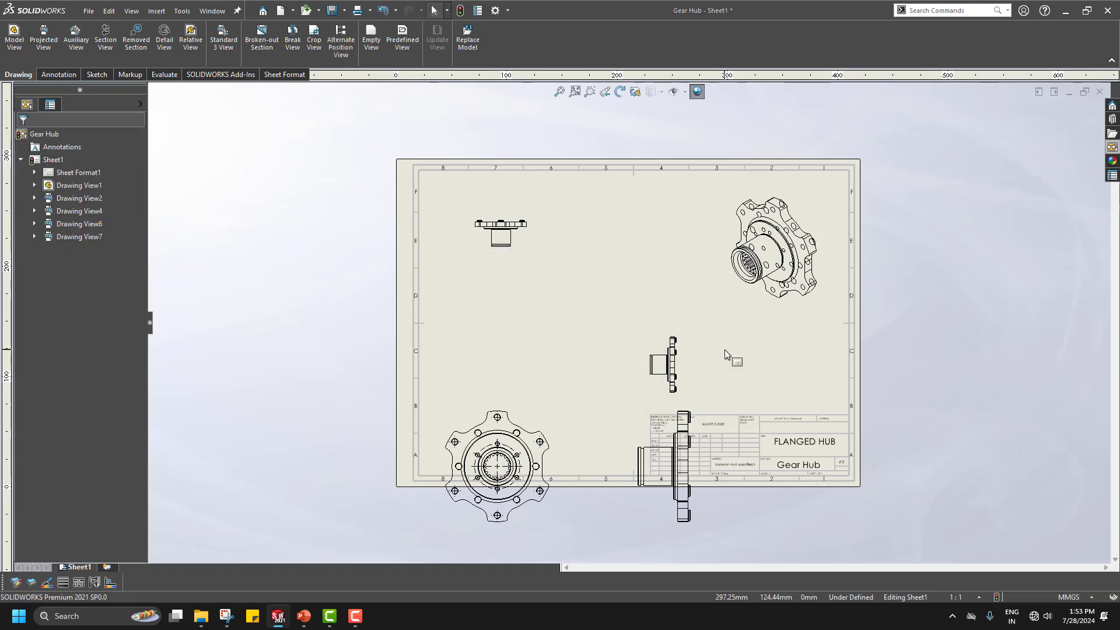
left_click(660, 333)
key("Delete")
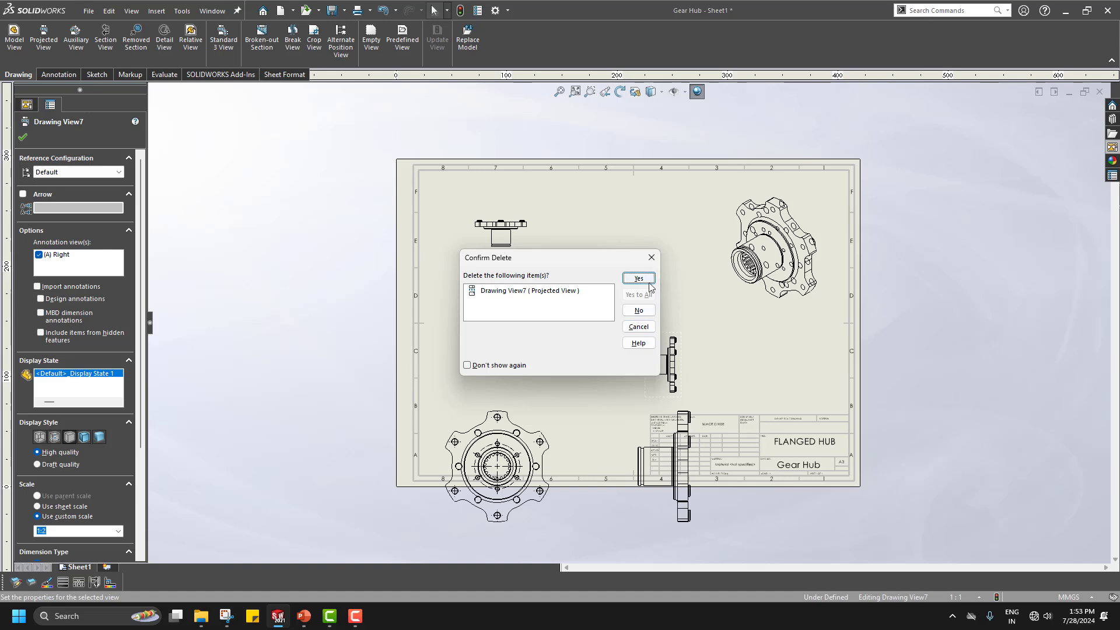
left_click(639, 279)
left_click(533, 231)
key("Delete")
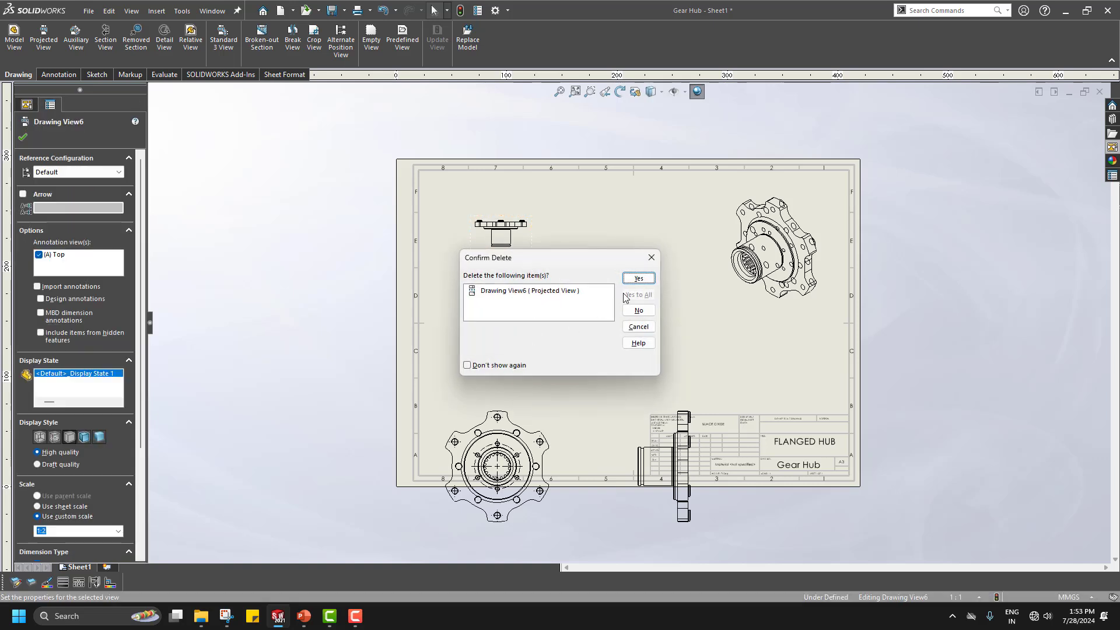
left_click(640, 278)
- Move the original front view back up onto the sheet and shift it slightly toward the side view, leaving free space around it
left_click_drag(533, 420, 532, 292)
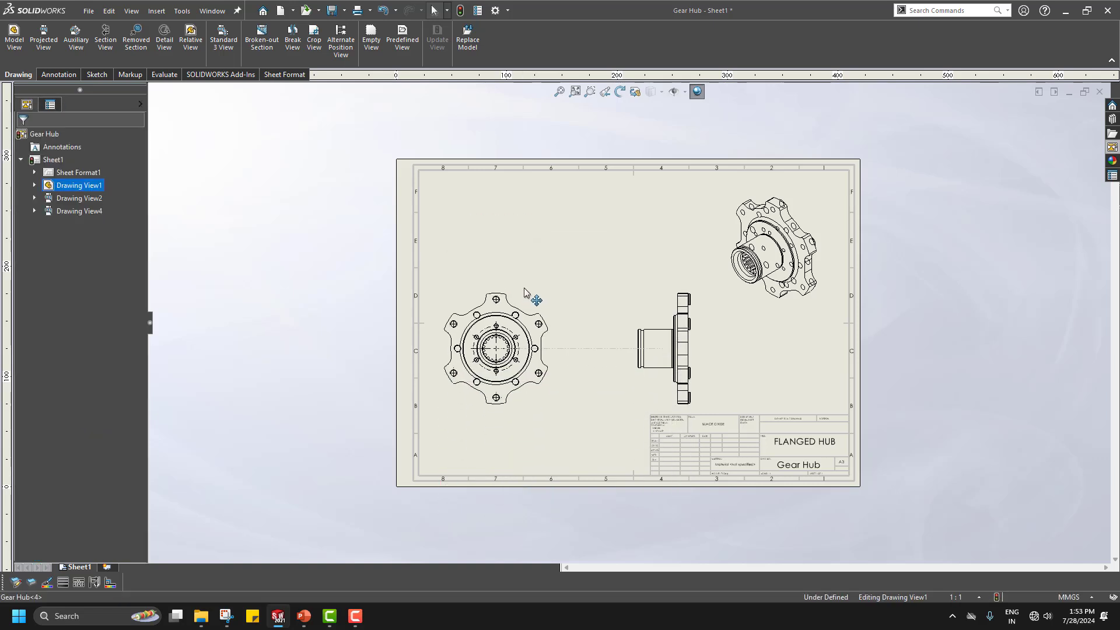
left_click(596, 236)
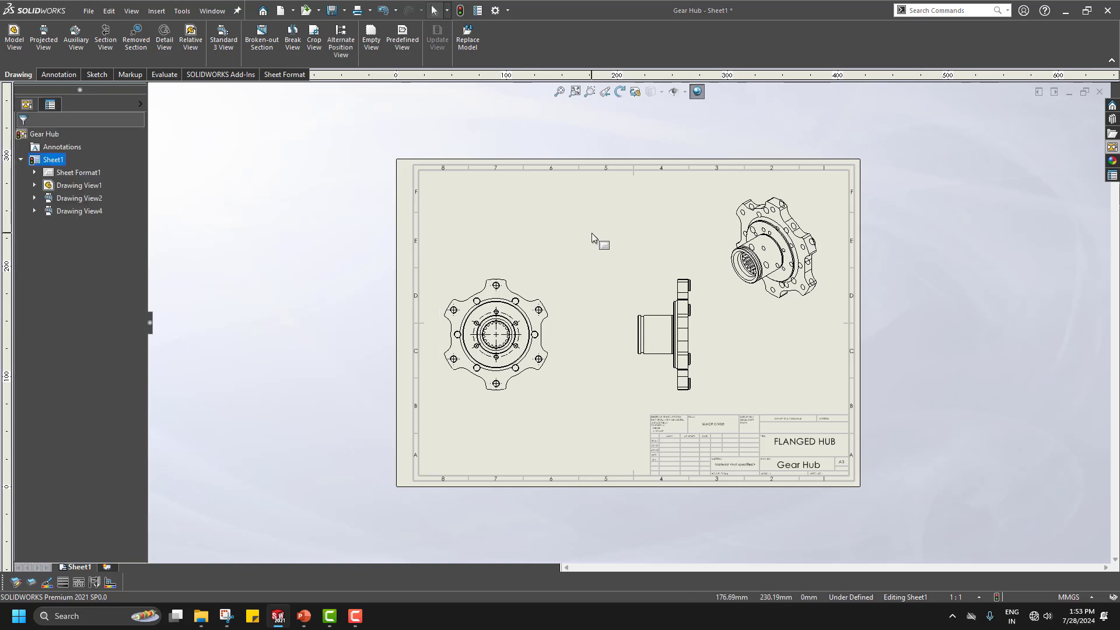
left_click_drag(545, 283, 570, 258)
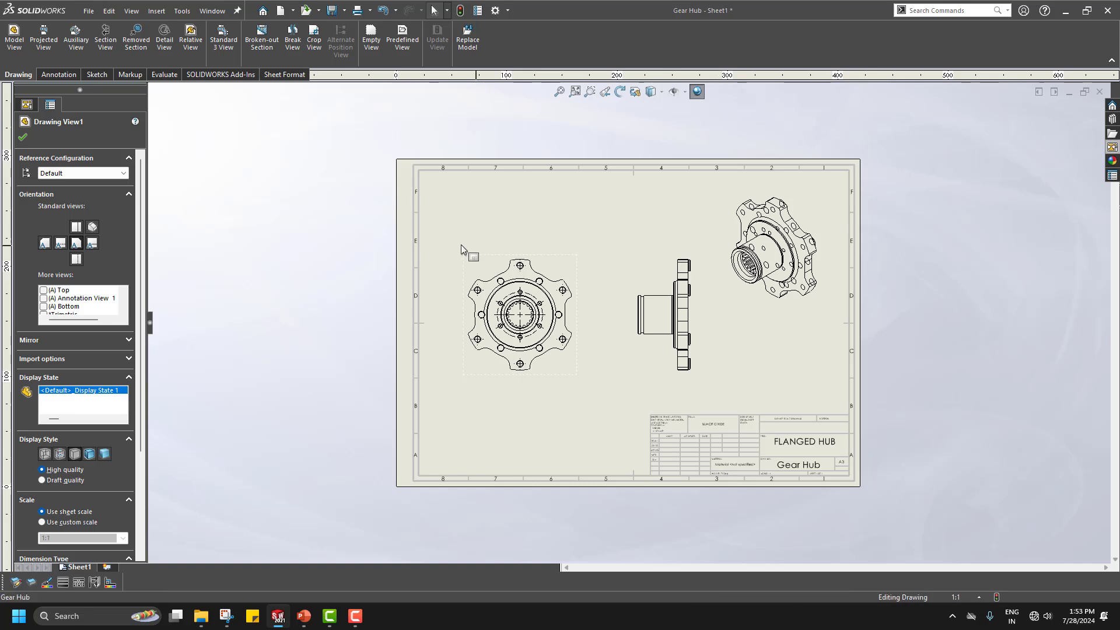
left_click(415, 319)
scroll(431, 319, "down", 1)
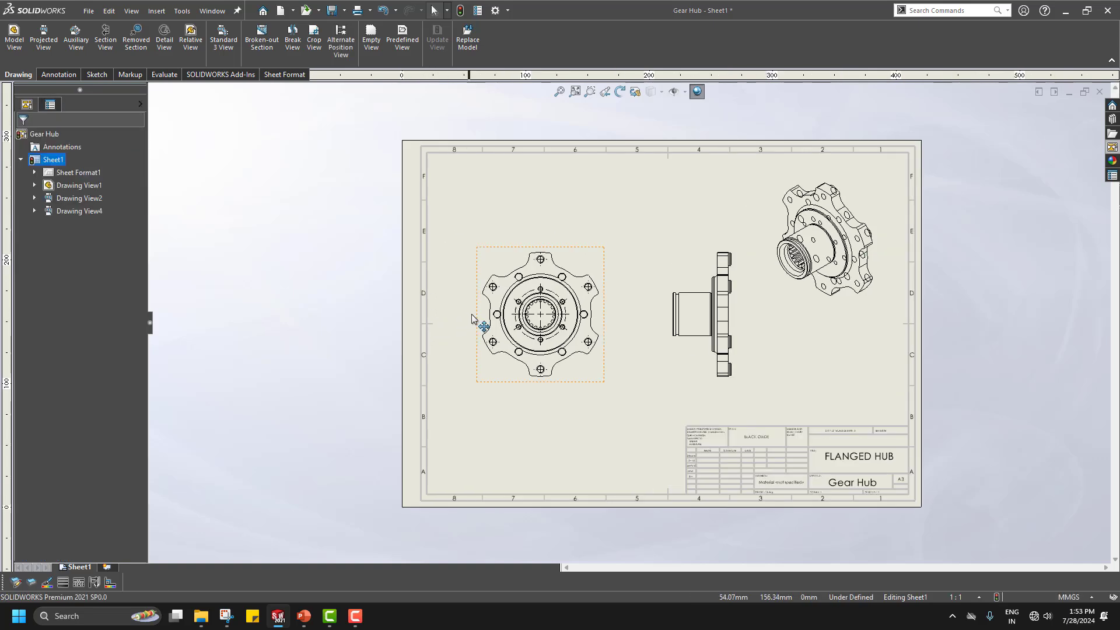
- Try to dimension the distance between the topmost and bottommost bolt holes in the front view using Smart Dimension
left_click(49, 76)
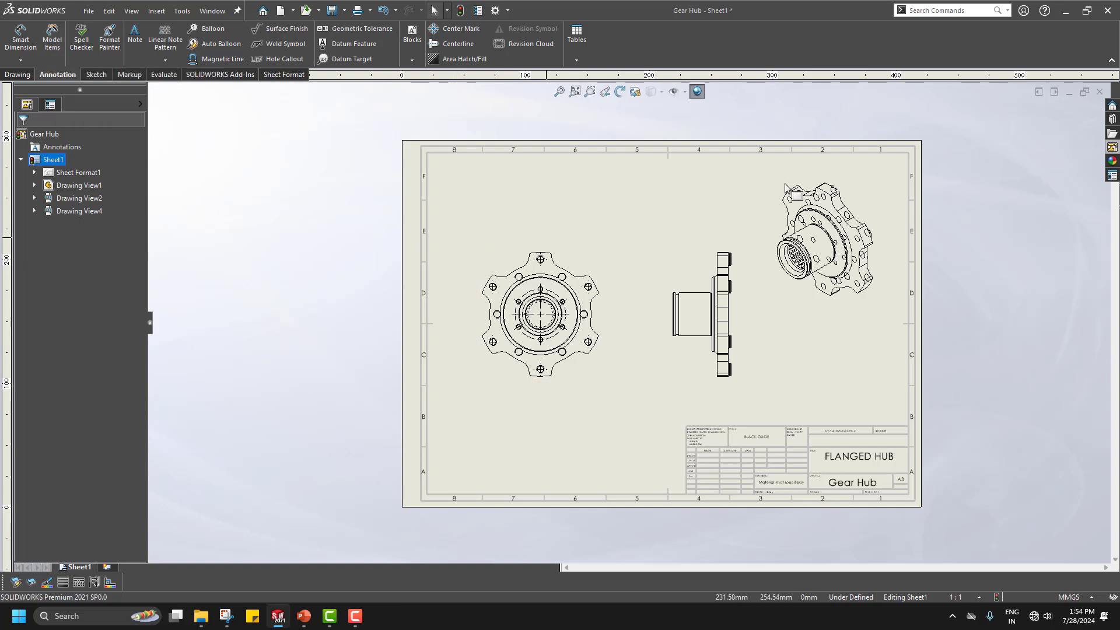
left_click(20, 38)
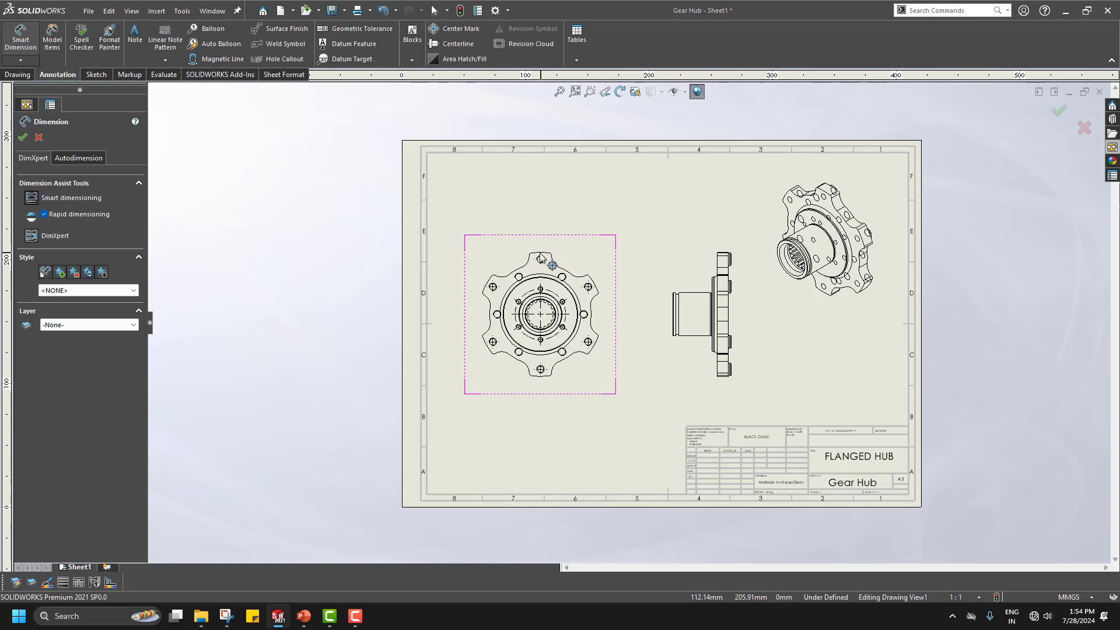
scroll(551, 257, "down", 2)
left_click(551, 269)
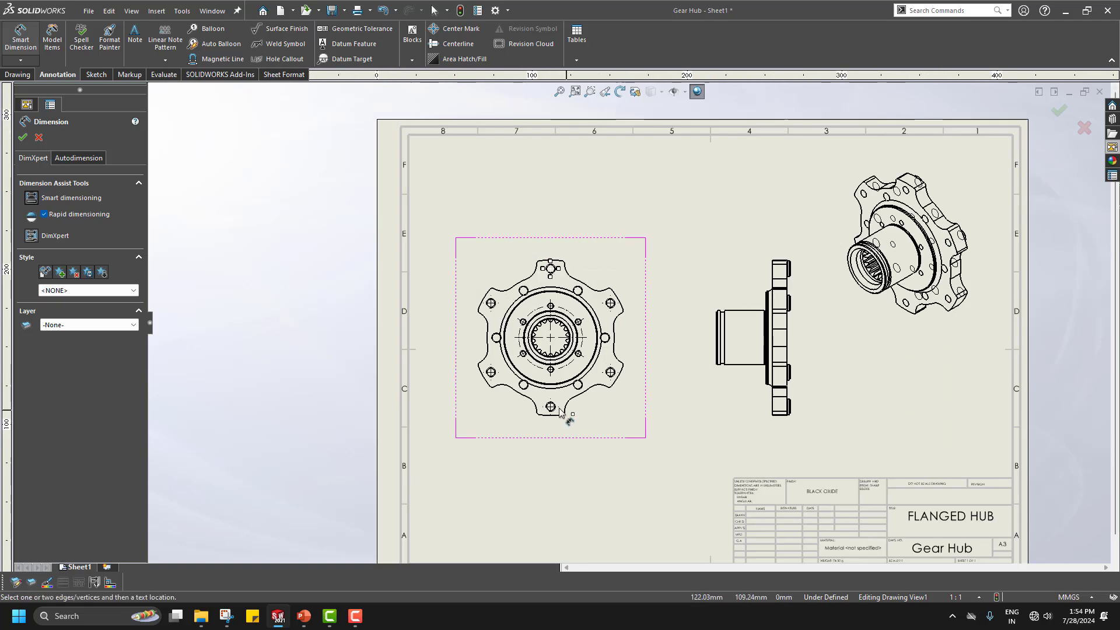
left_click(551, 406)
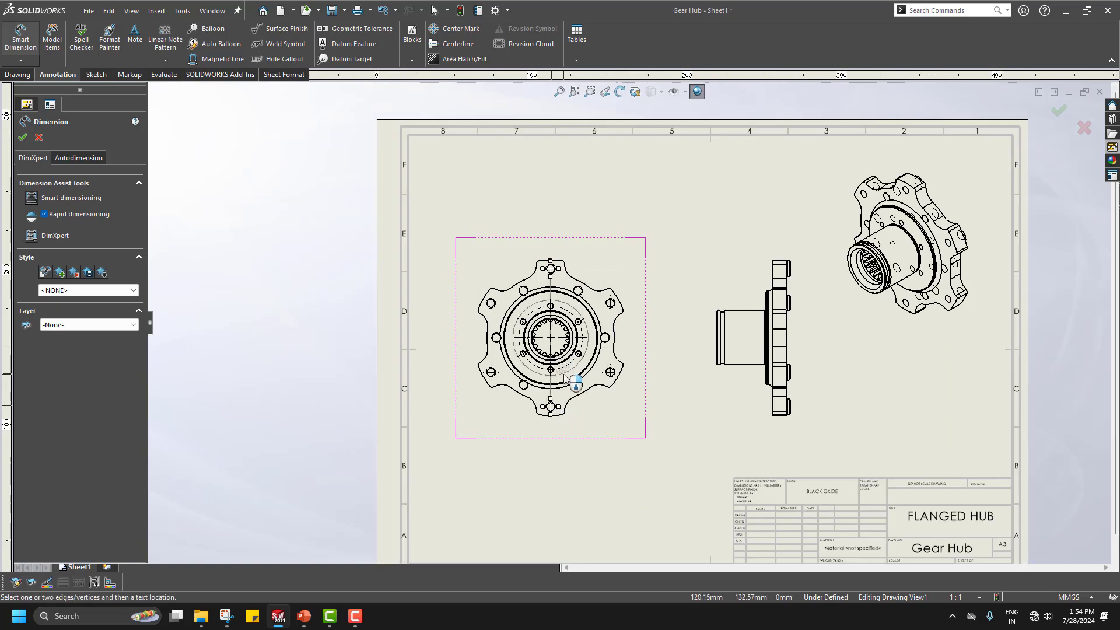
key("Escape")
left_click(550, 407)
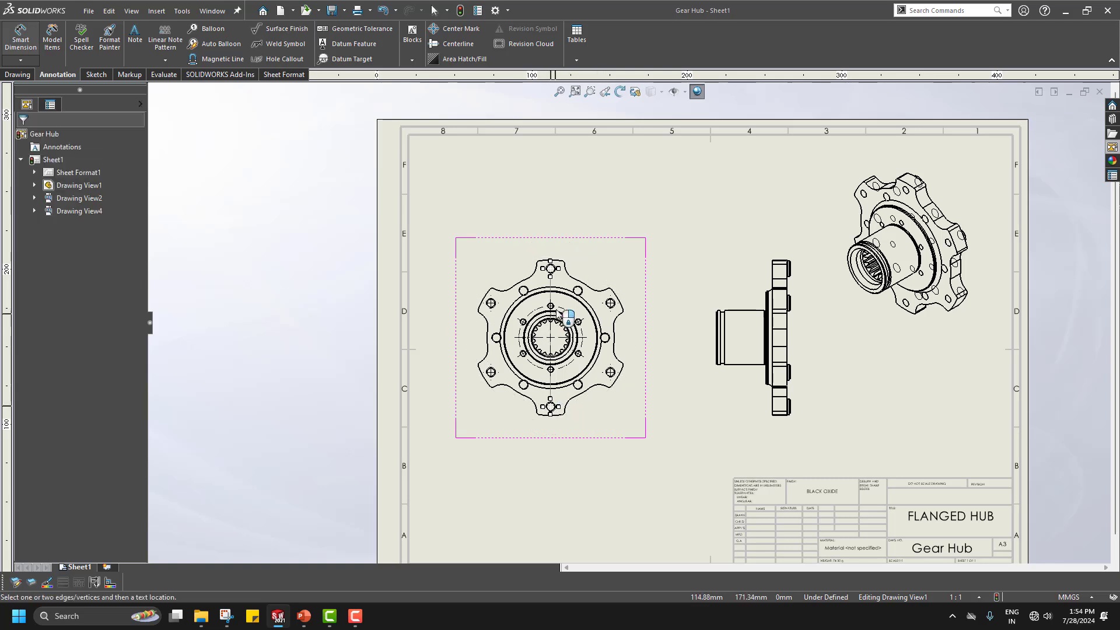
left_click(551, 268)
scroll(547, 266, "down", 3)
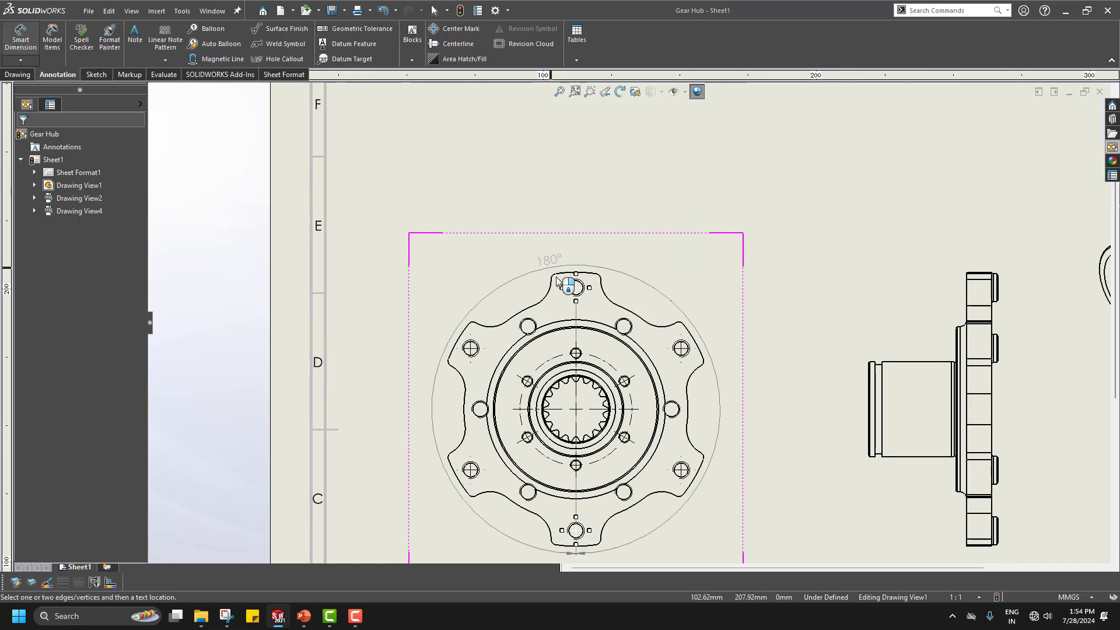
left_click(577, 288)
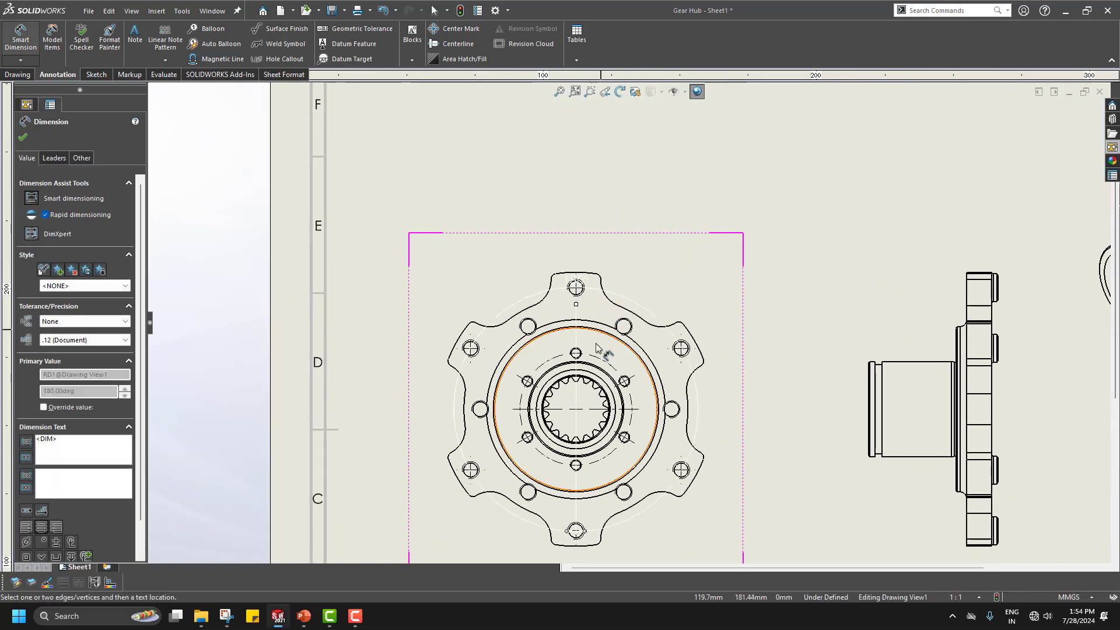
scroll(453, 346, "up", 2)
key("Escape")
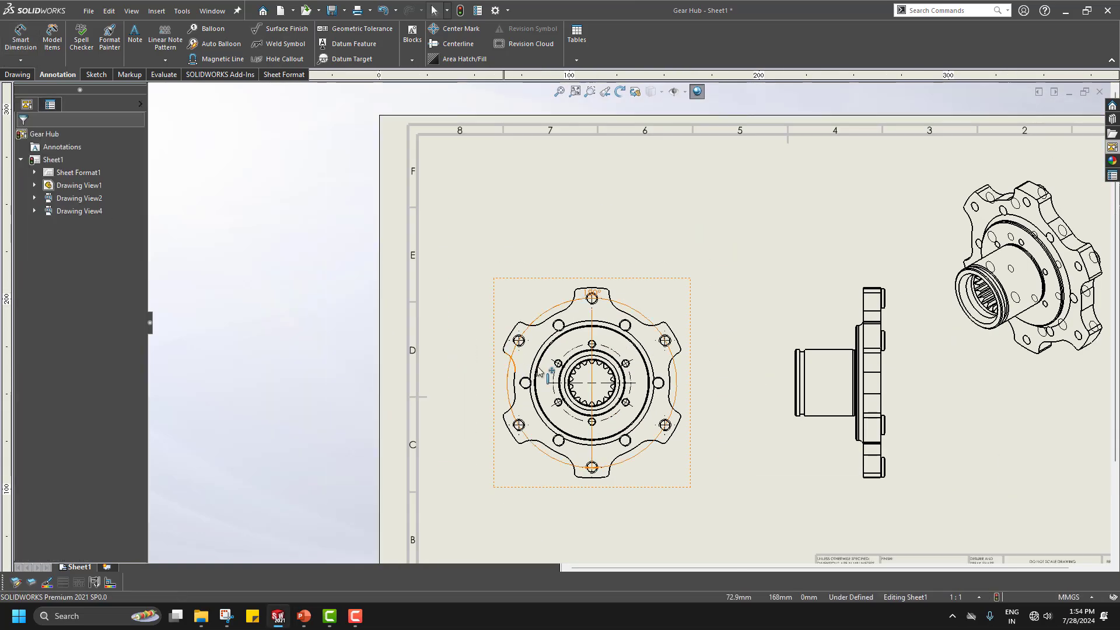
- Delete the angular dimension between the topmost and bottommost bolt holes of the front view
left_click(623, 311)
left_click(592, 297)
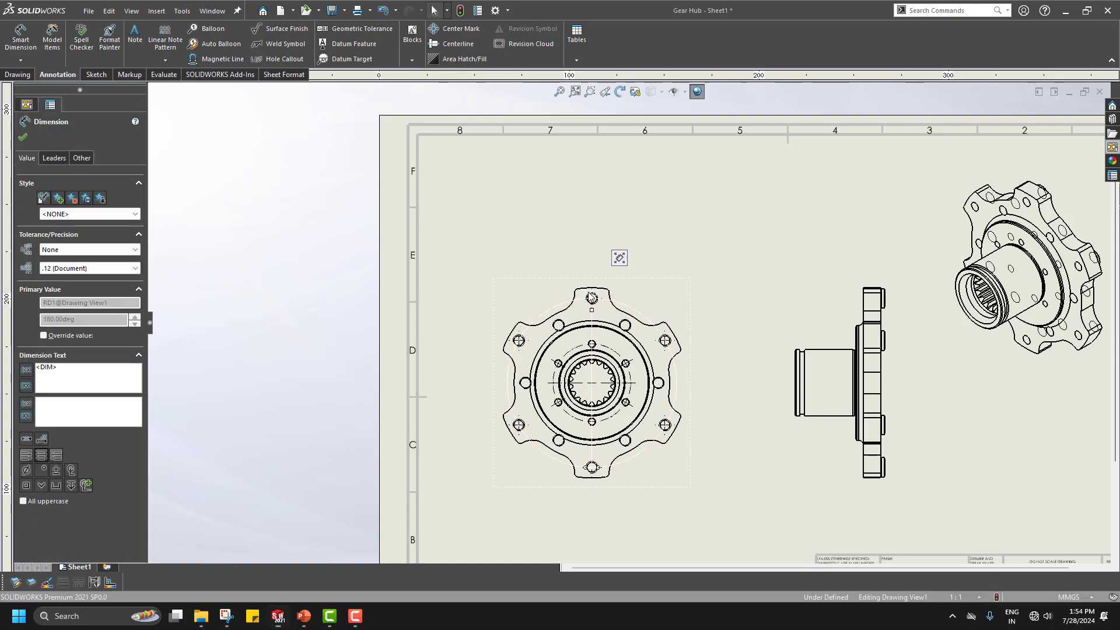
key("Escape")
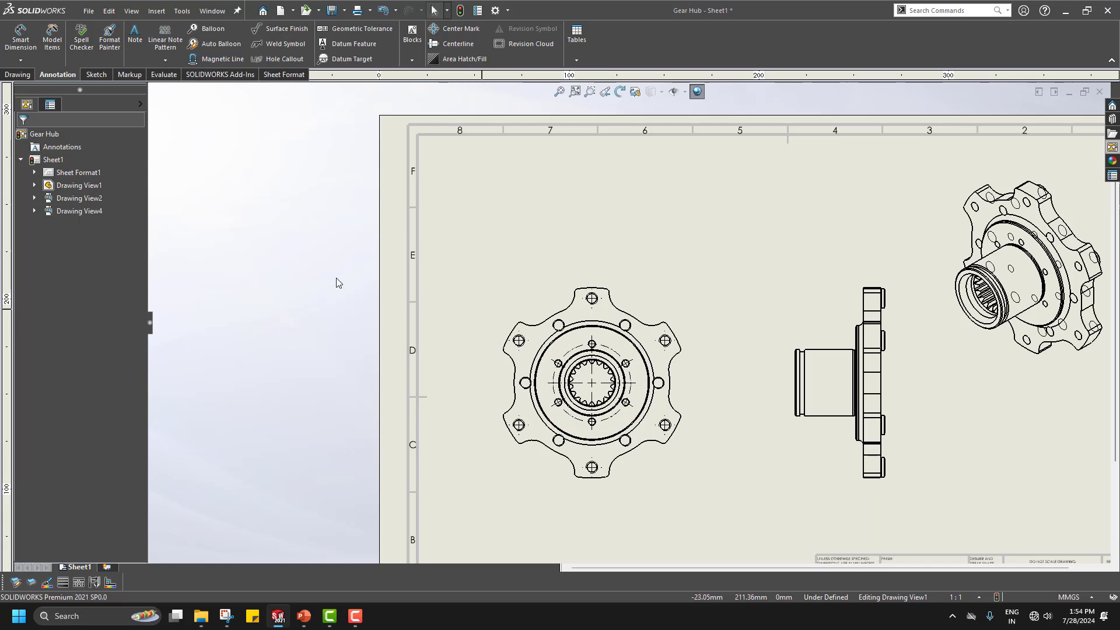
- Dimension the flange's overall height in the side view, placing the dimension beside the flange's outer face
scroll(652, 343, "up", 2)
scroll(649, 343, "down", 1)
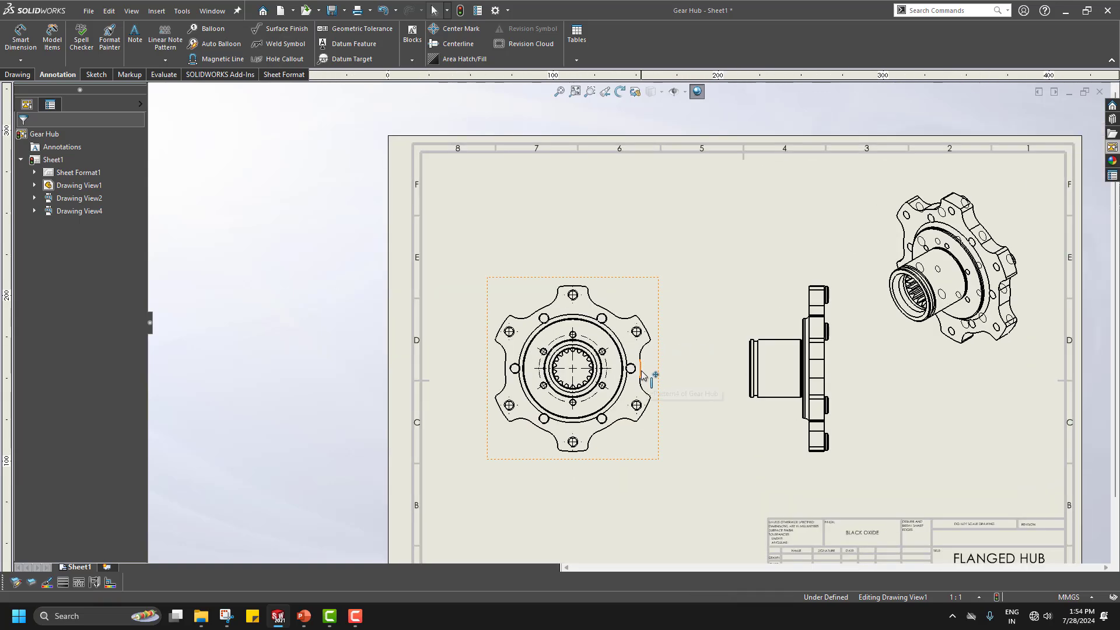
scroll(314, 385, "up", 2)
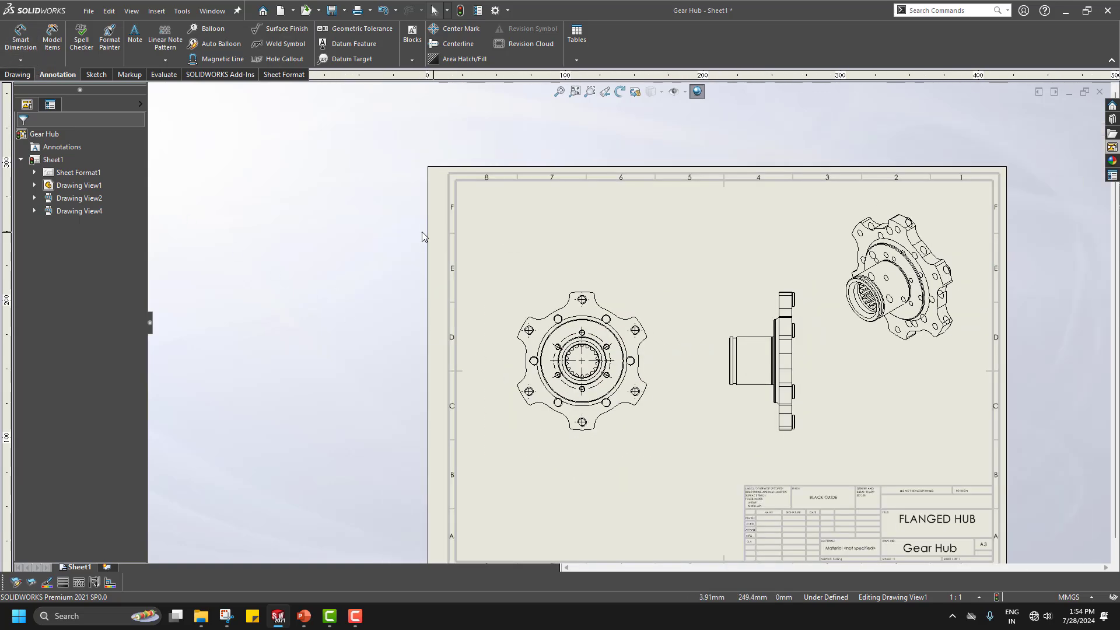
scroll(494, 271, "up", 2)
scroll(694, 406, "down", 3)
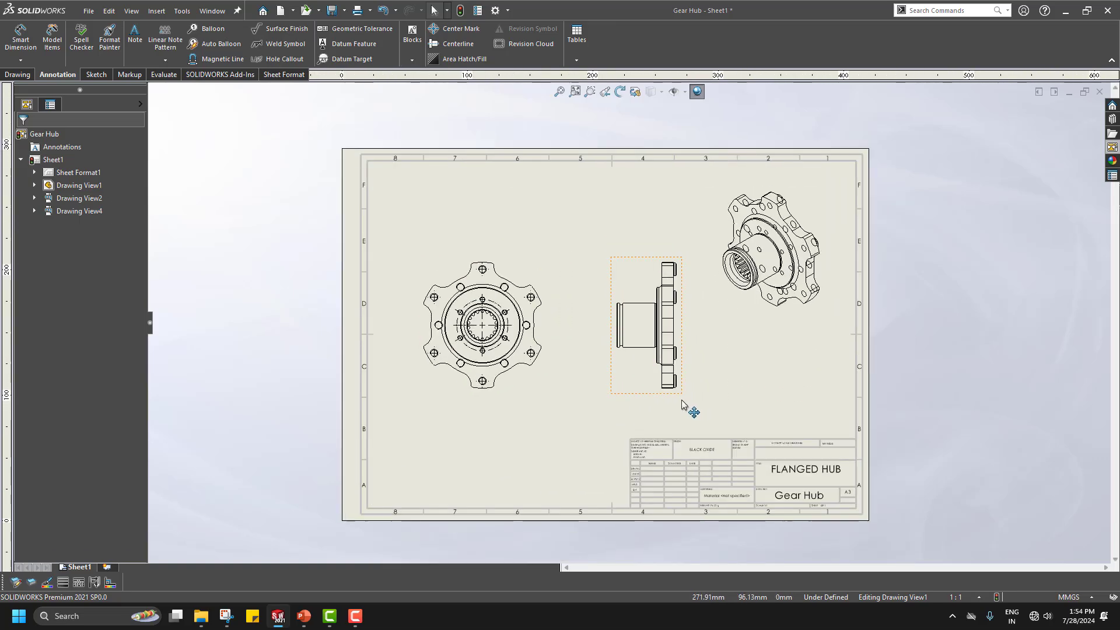
left_click(20, 37)
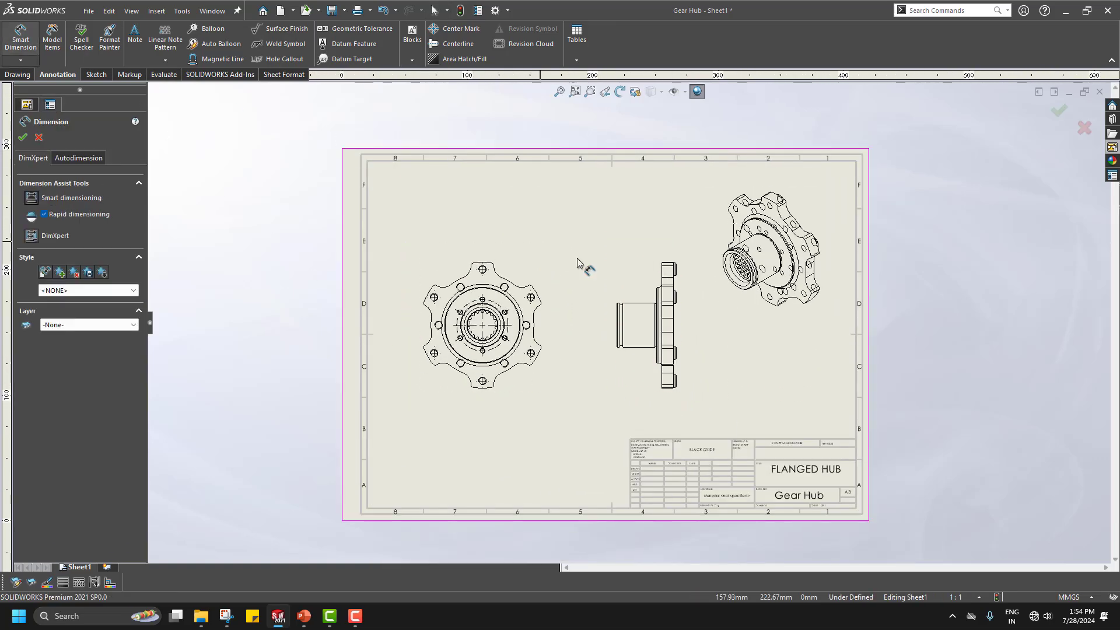
scroll(668, 271, "down", 2)
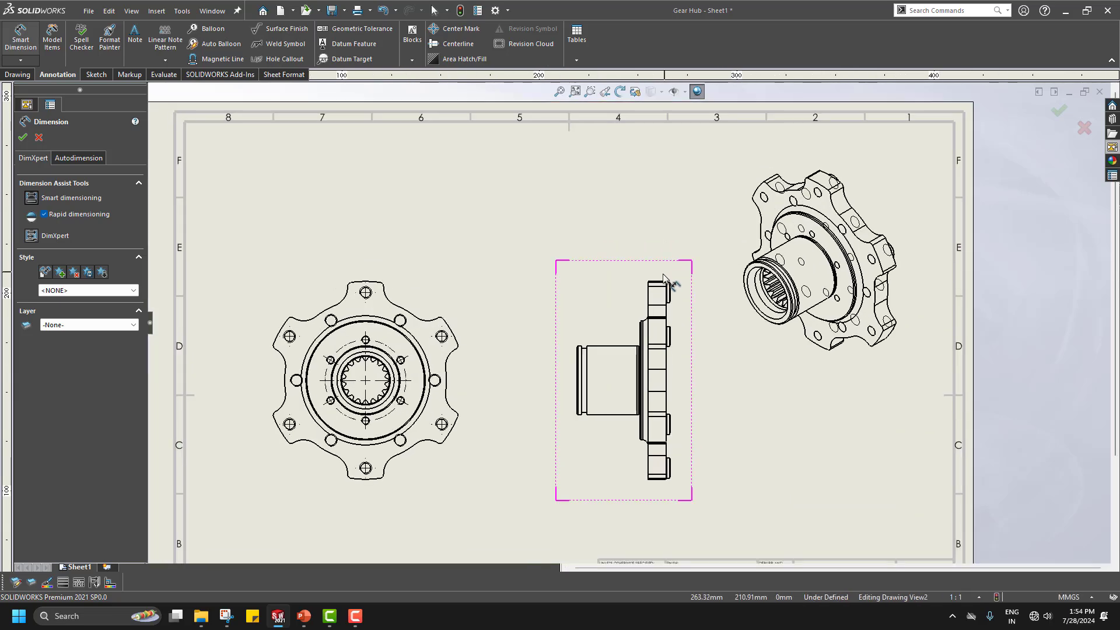
left_click(661, 483)
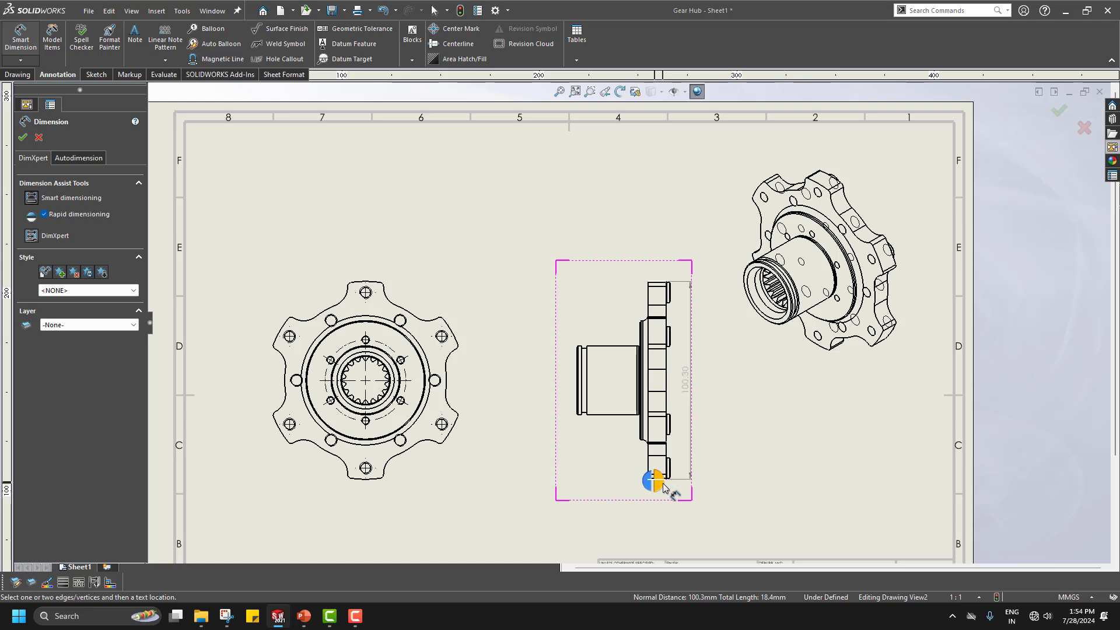
left_click(663, 488)
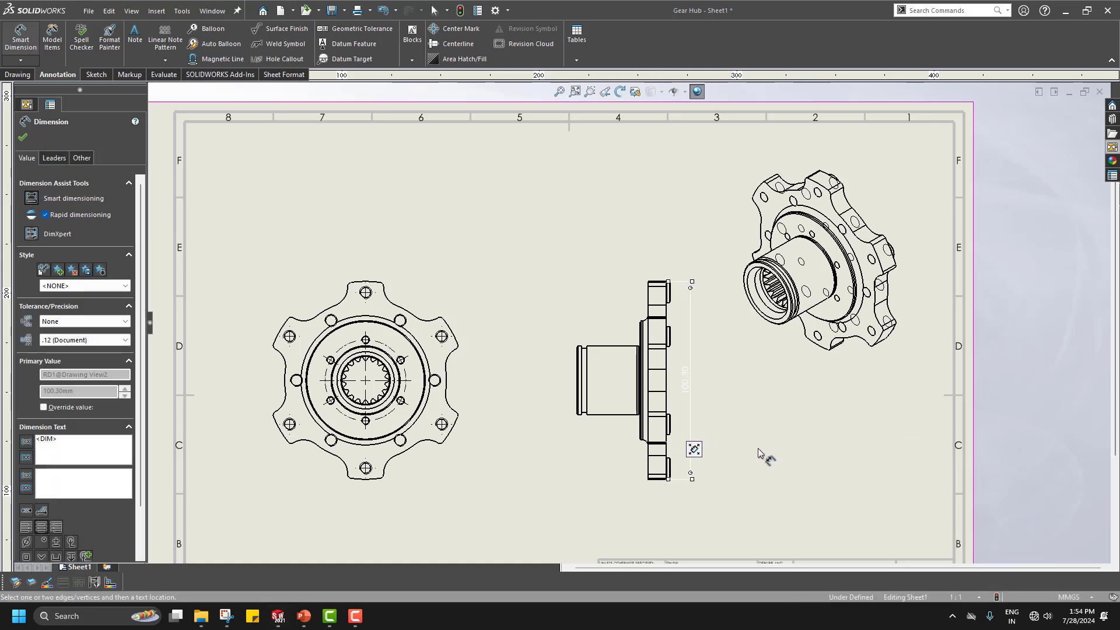
key("Escape")
- Insert Model Items from the entire model into all views, including dimensions marked for drawing and hole callouts, with duplicates eliminated
scroll(700, 413, "up", 3)
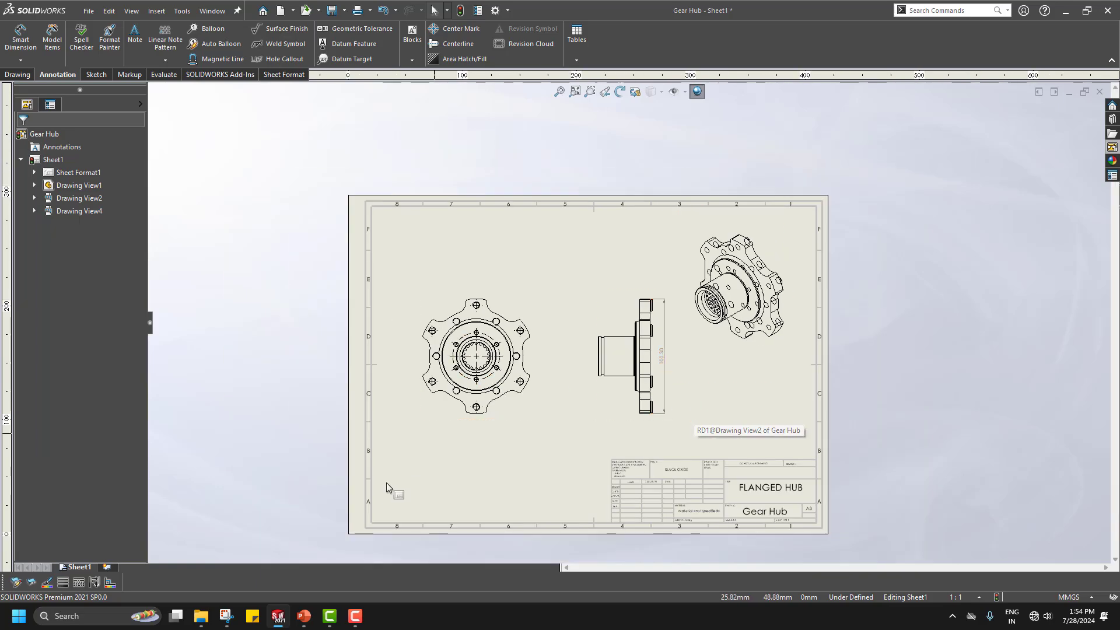
scroll(348, 292, "down", 1)
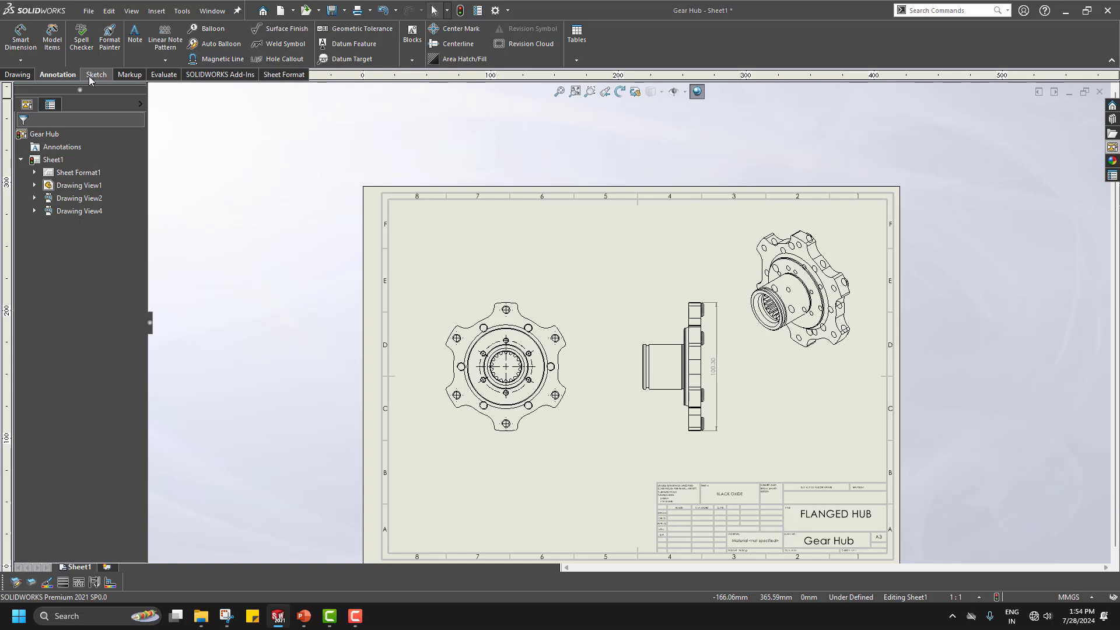
left_click(52, 36)
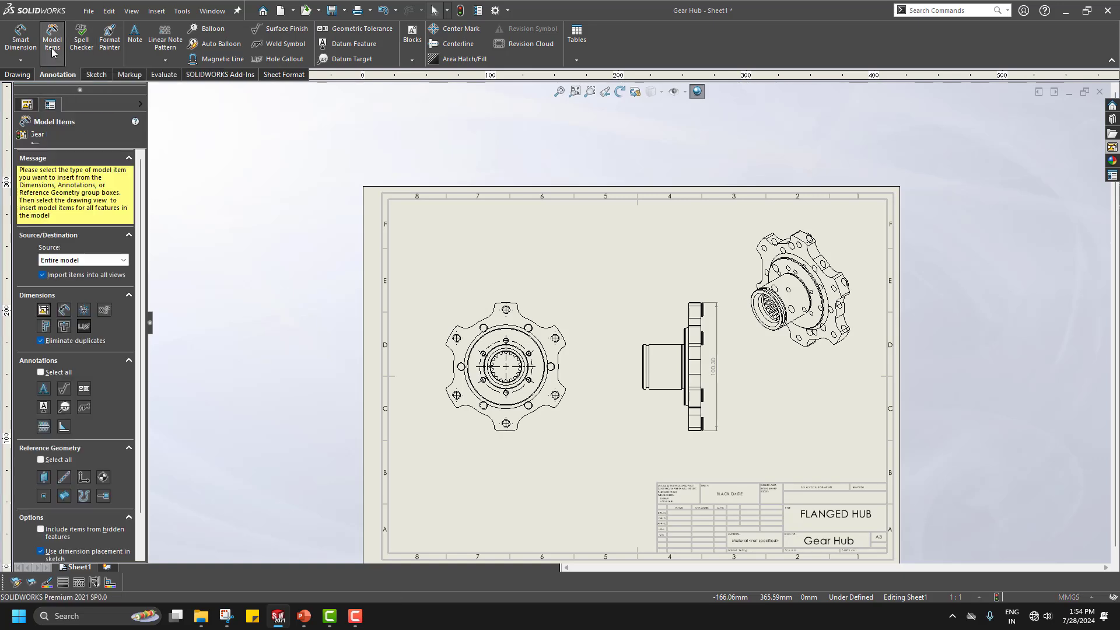
left_click(60, 263)
left_click(80, 261)
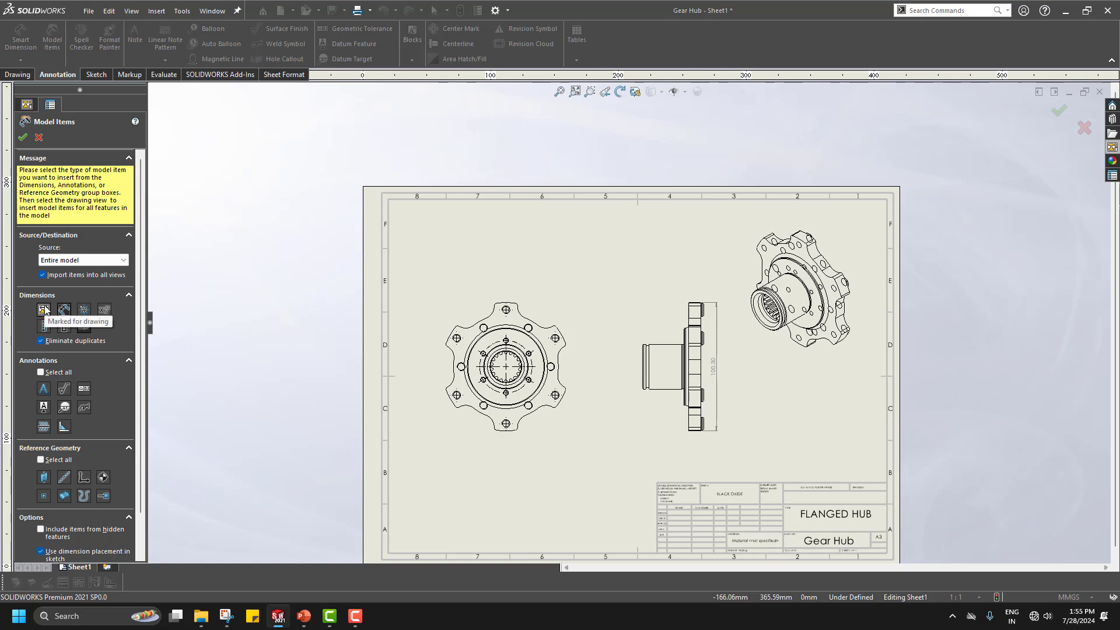
left_click(68, 313)
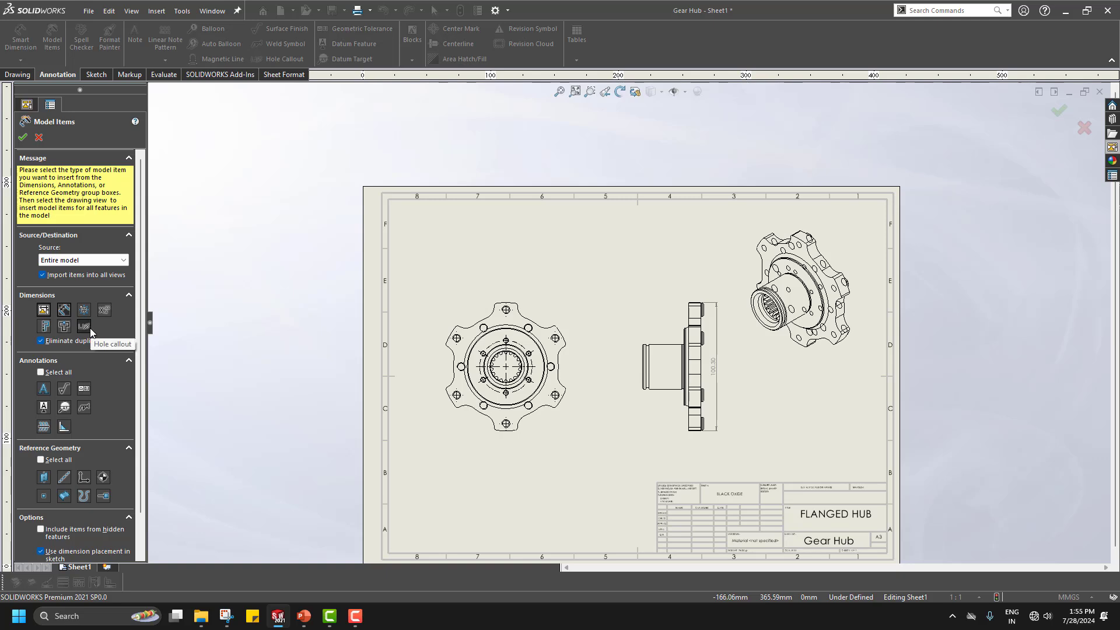
left_click(88, 329)
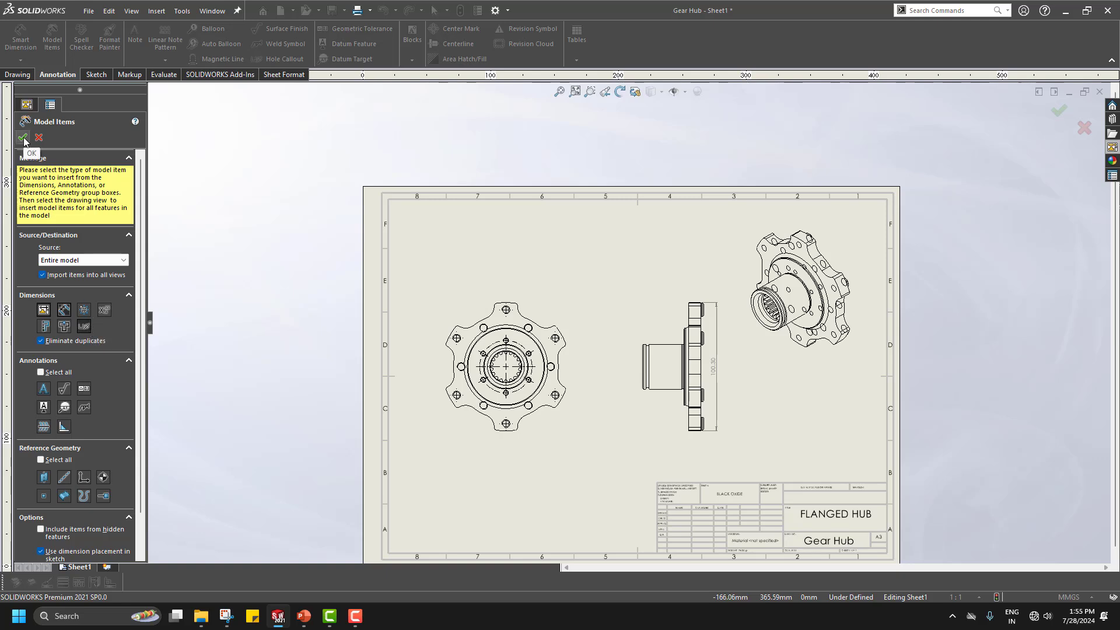
left_click(24, 139)
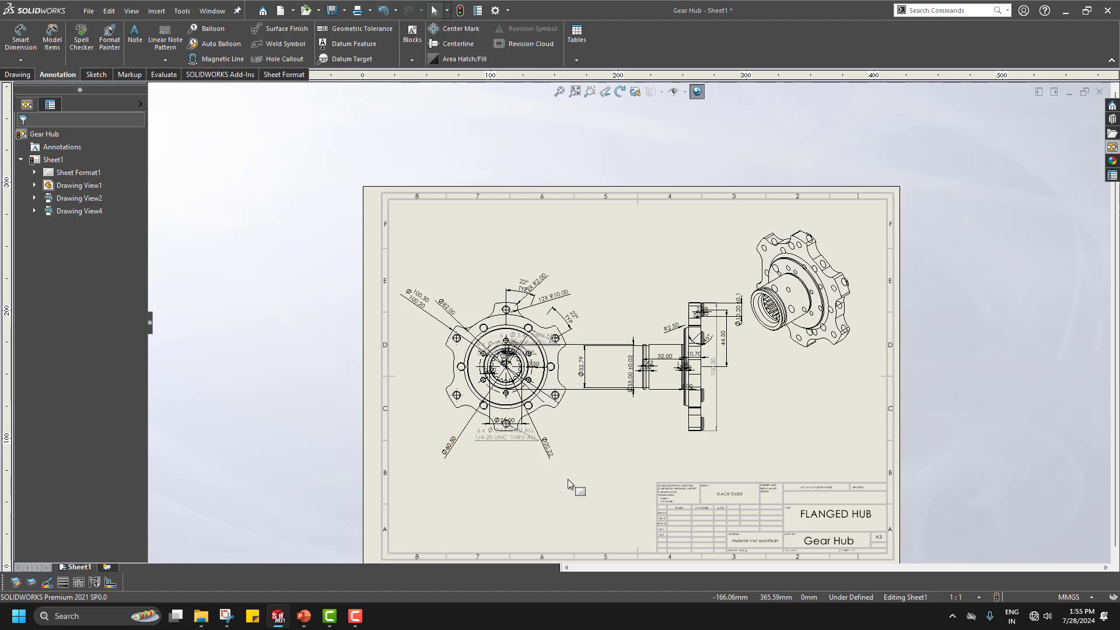
- Delete the manually added overall height dimension from the side view
scroll(568, 478, "down", 3)
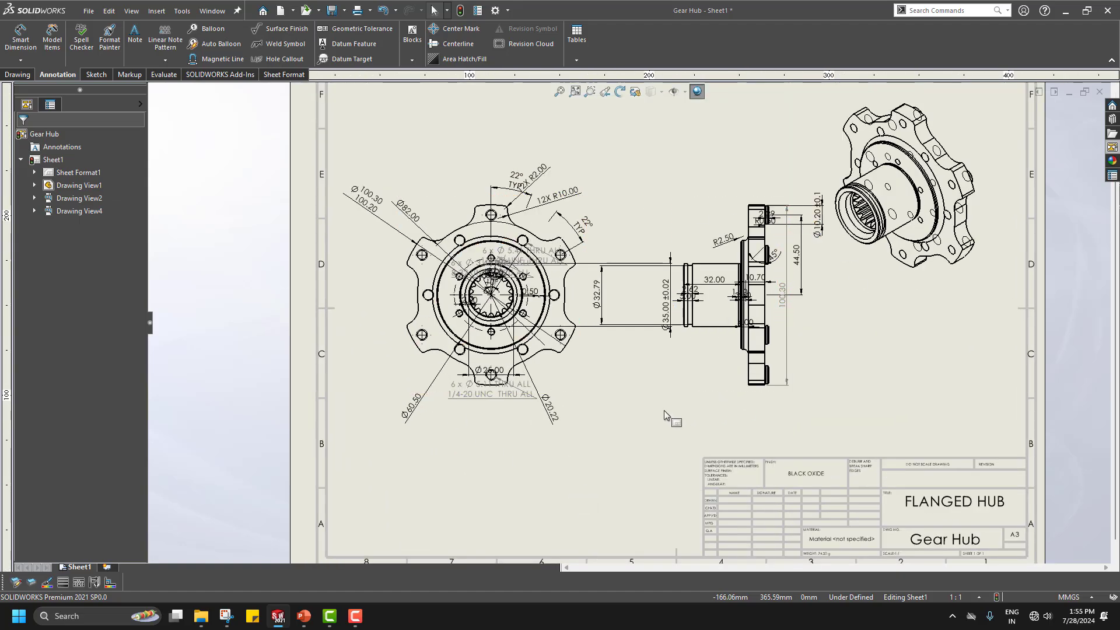
left_click(788, 337)
key("Delete")
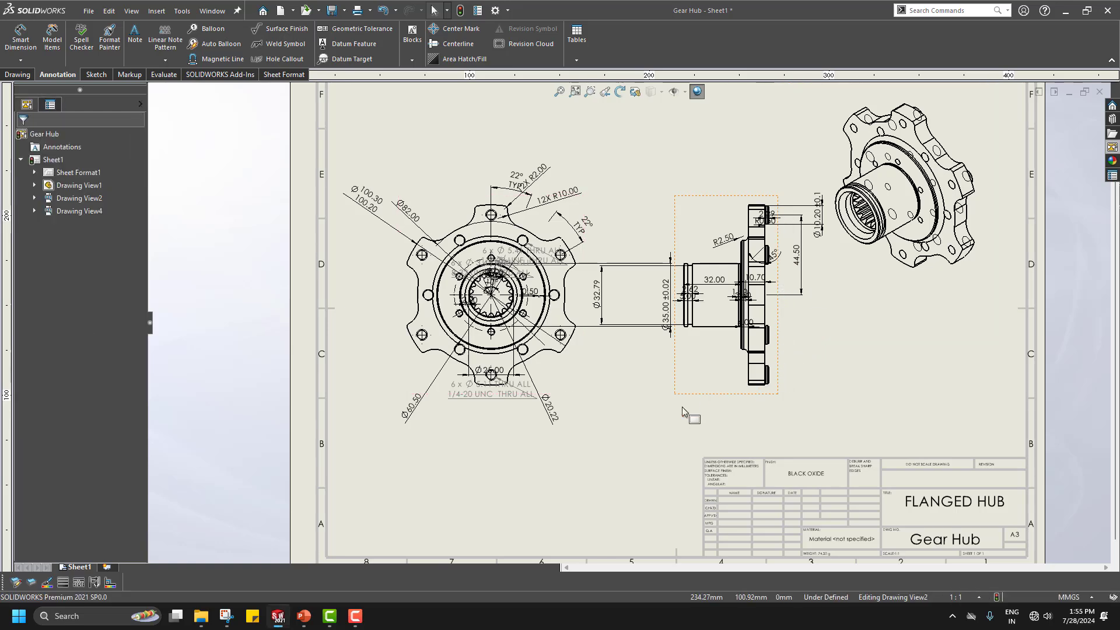
key("f")
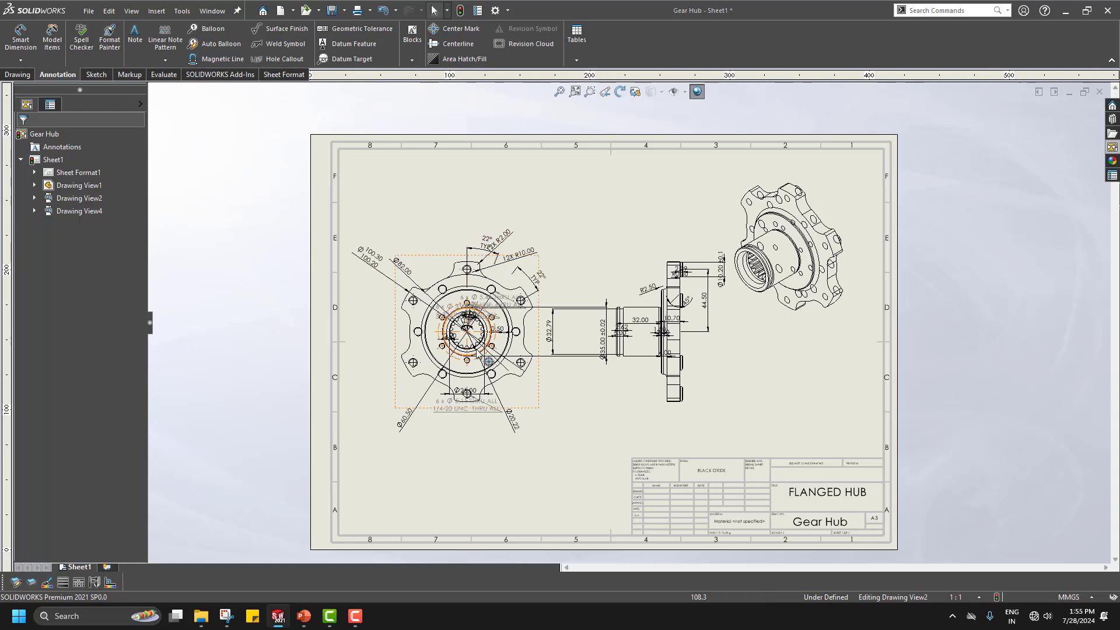
- Set the text position of angle dimensions to a broken leader with horizontal text in the document properties
left_click(496, 14)
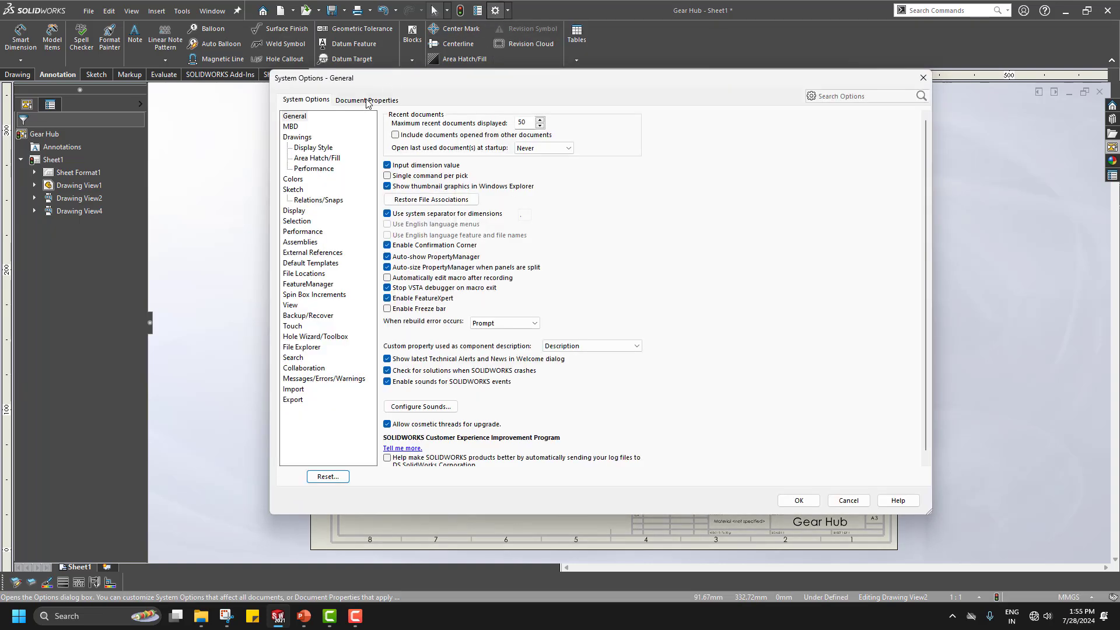
left_click(366, 101)
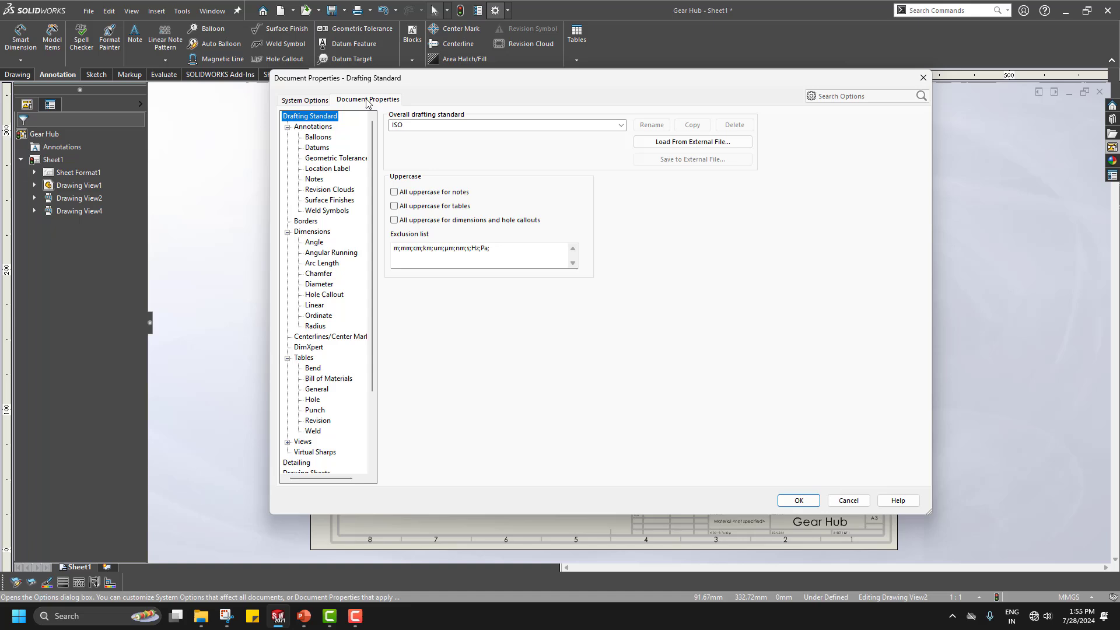
left_click(303, 133)
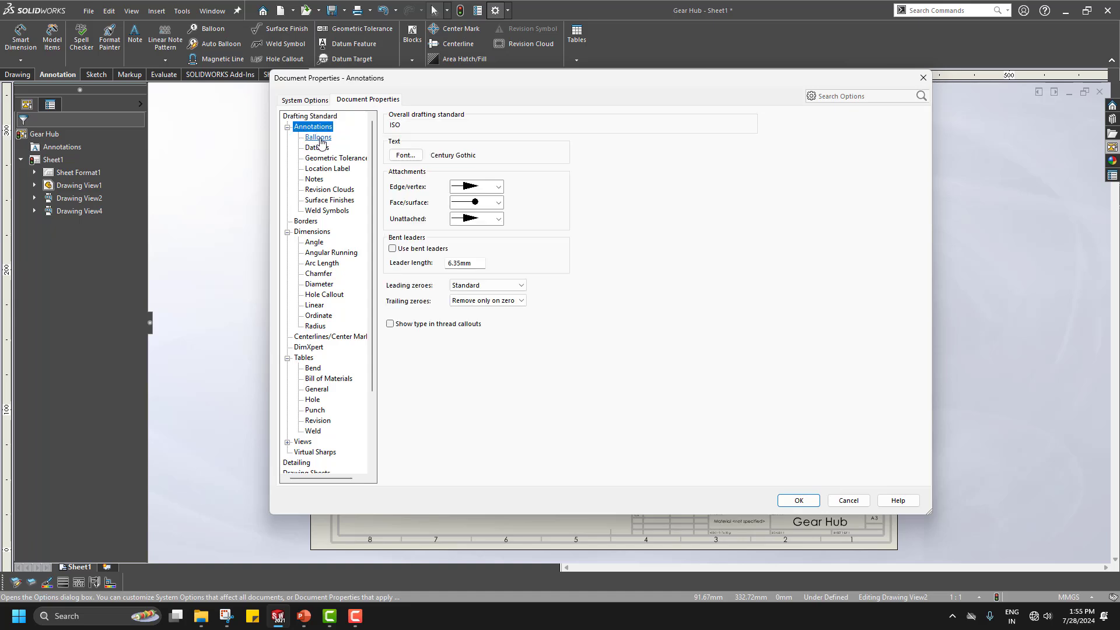
left_click(315, 233)
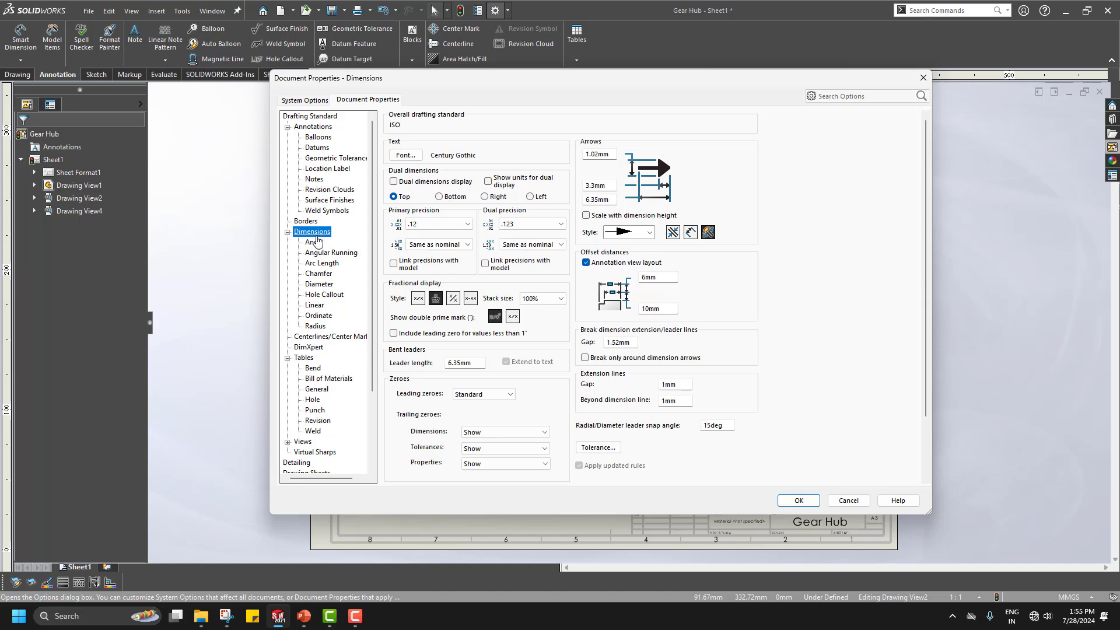
left_click(315, 243)
left_click(665, 300)
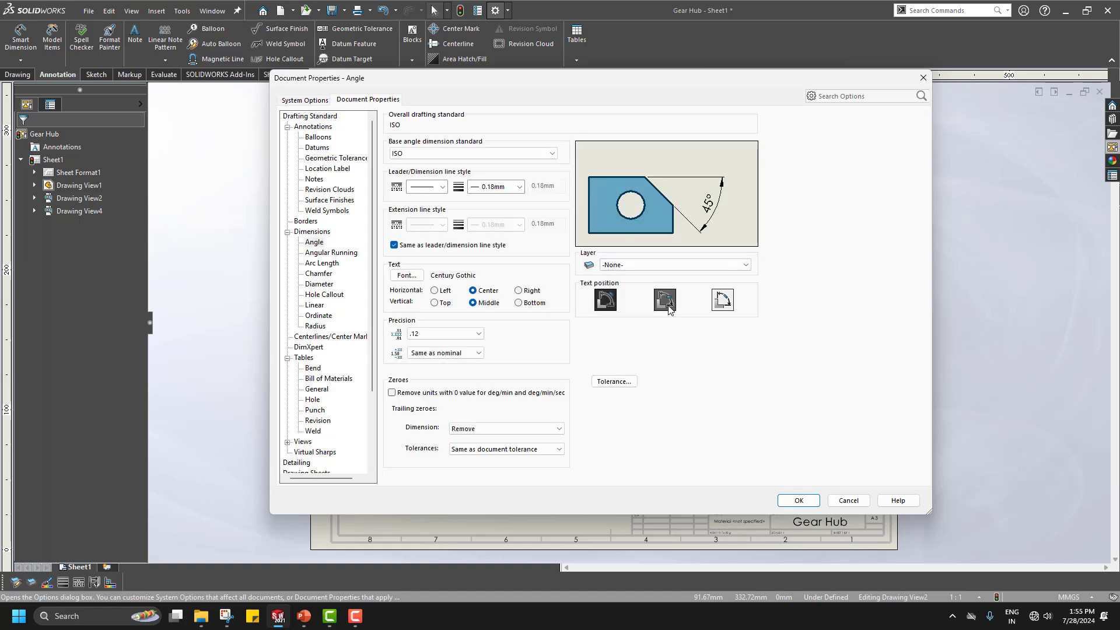
- Set angular running and arc length dimensions to broken leader, horizontal text, and chamfer dimensions to horizontal, underlined text
left_click(329, 253)
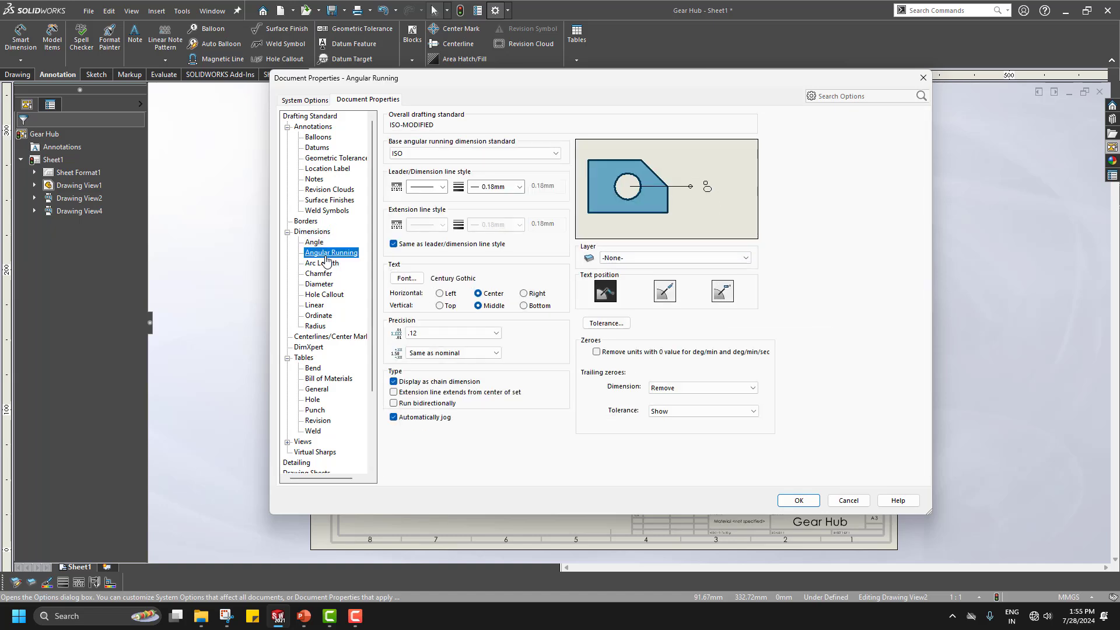
left_click(322, 263)
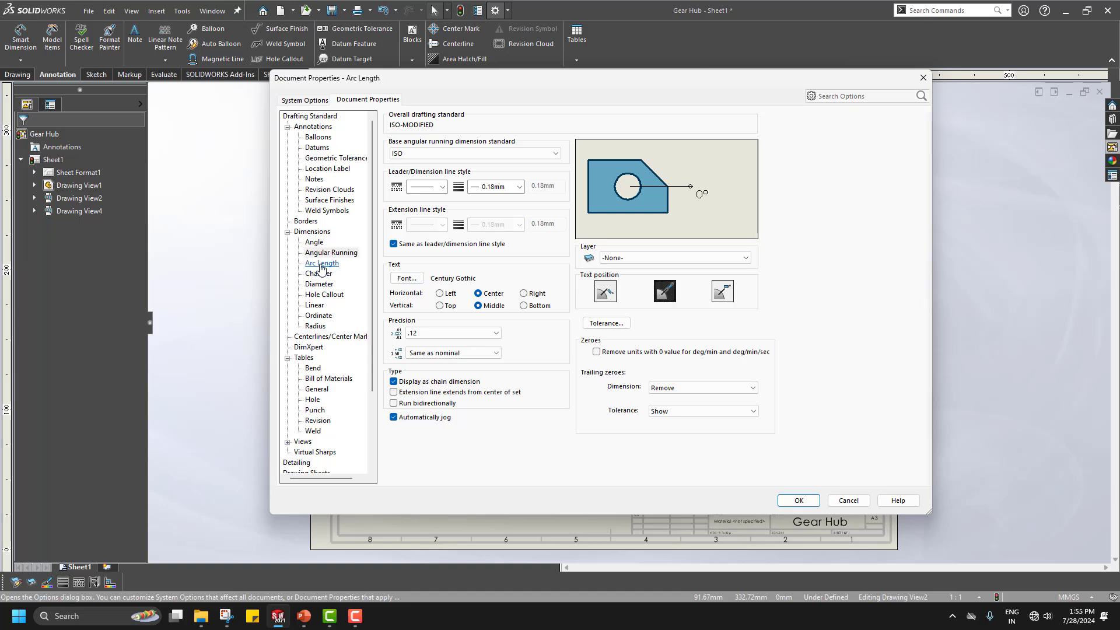
left_click(655, 300)
left_click(318, 273)
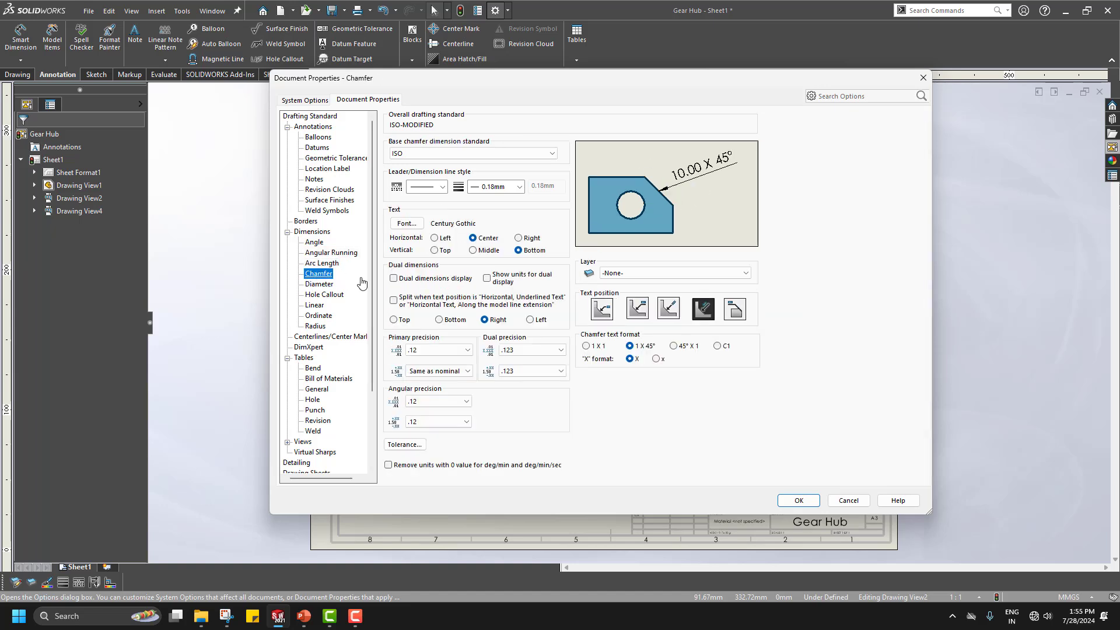
left_click(637, 309)
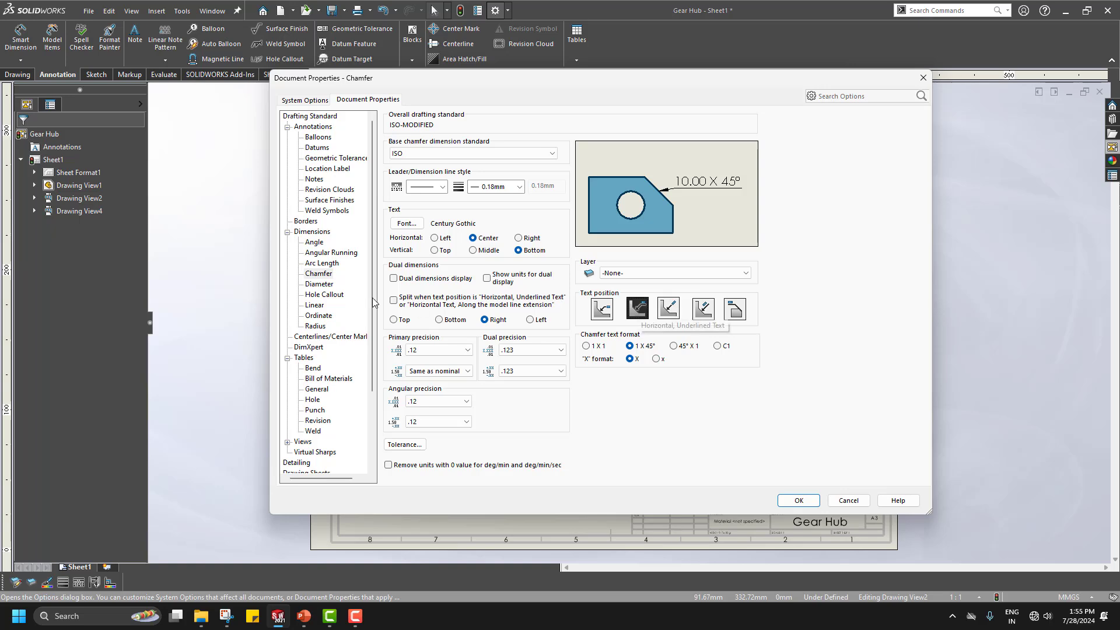
- Set the text position of diameter, linear and radius dimensions to broken leader with horizontal text and apply the document properties
left_click(320, 285)
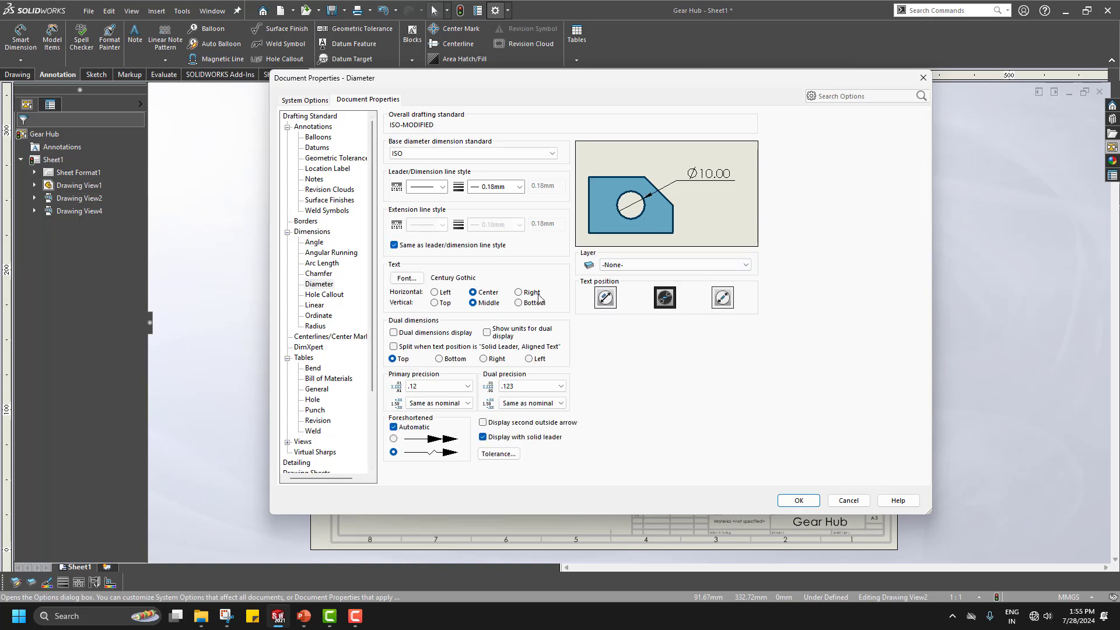
left_click(314, 307)
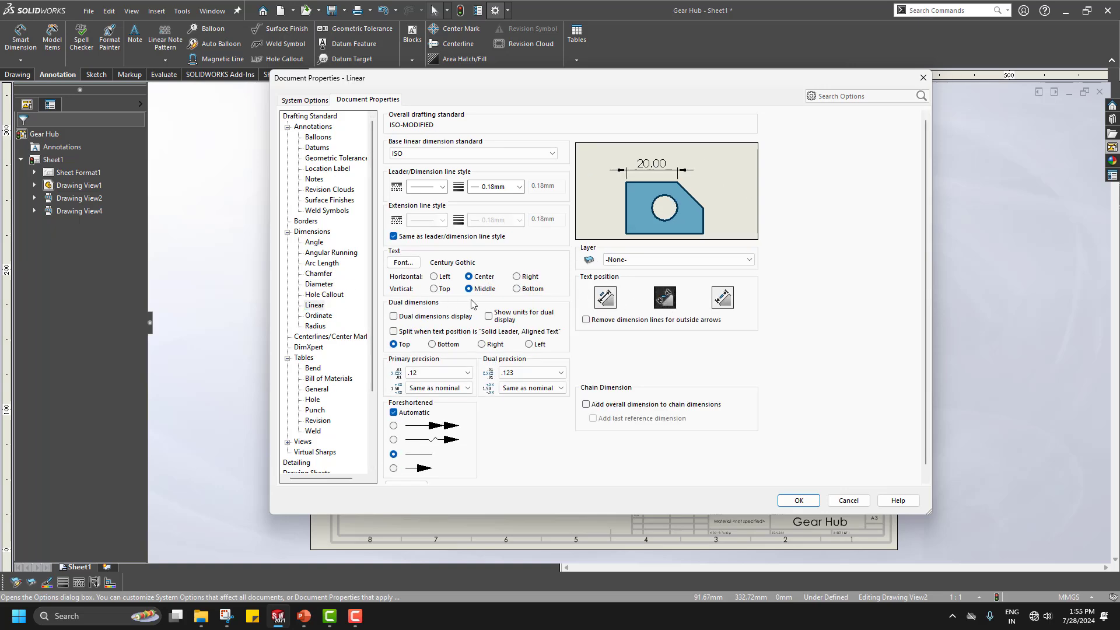
left_click(319, 316)
left_click(315, 326)
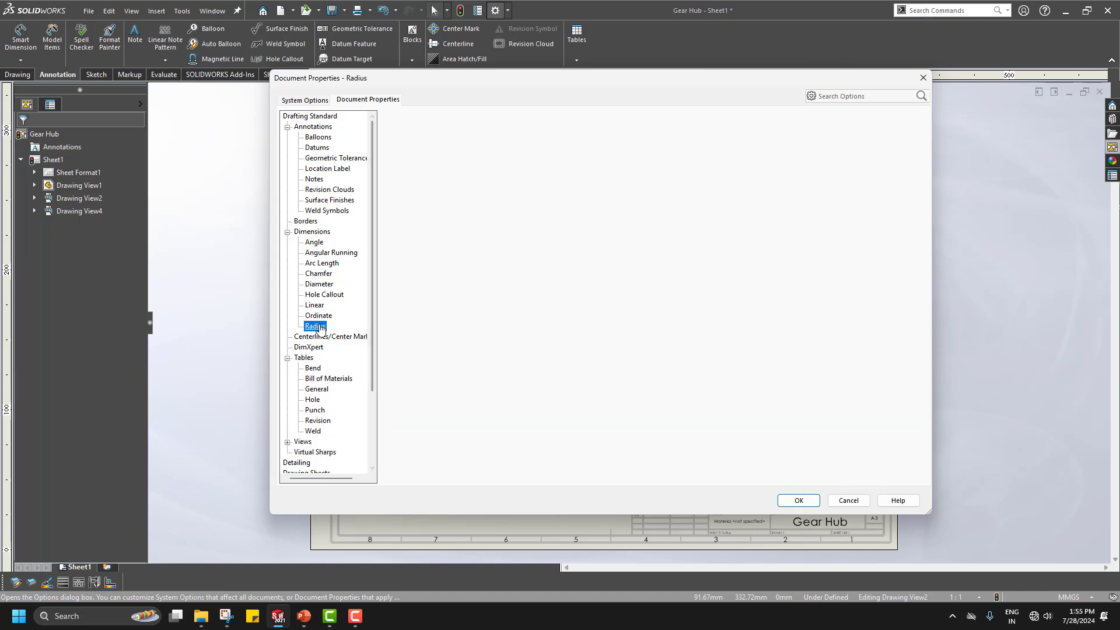
left_click(666, 297)
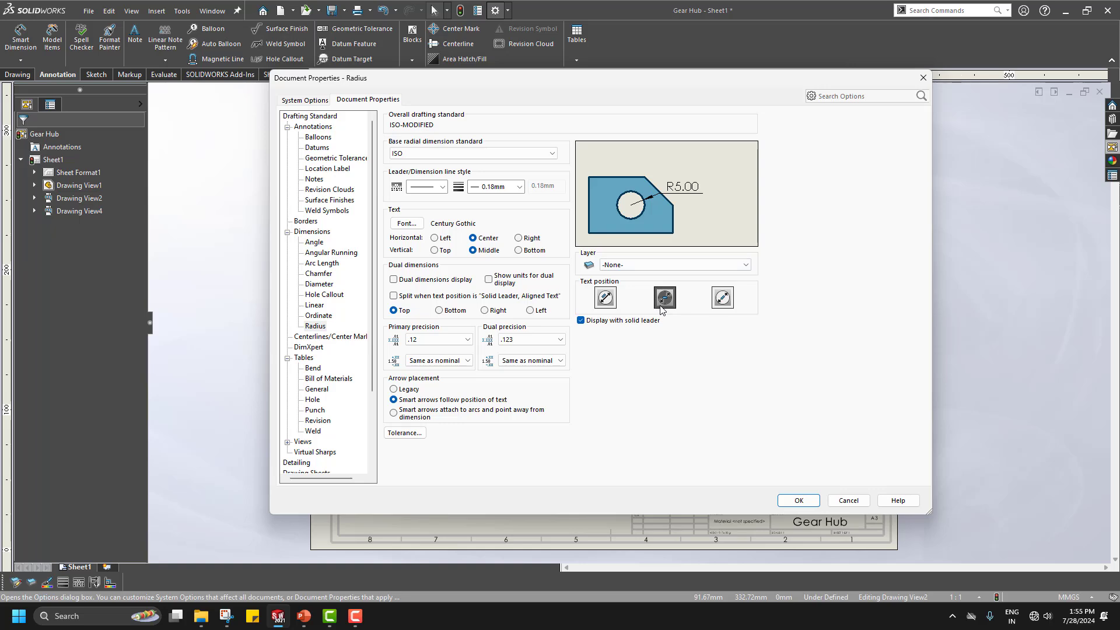
left_click(798, 500)
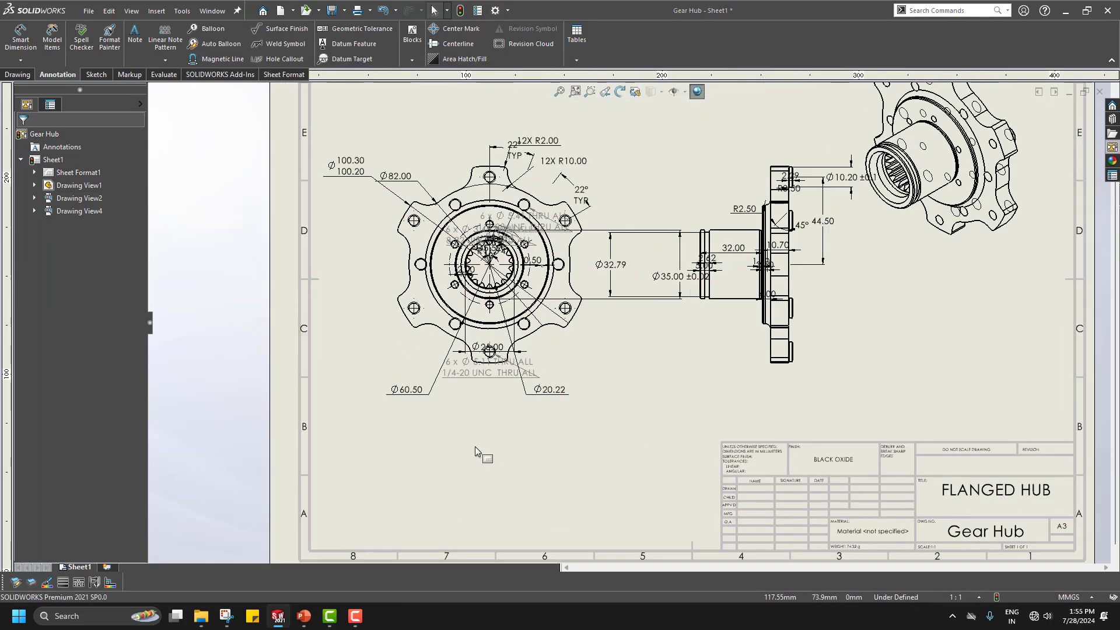
- Auto-arrange all dimensions across the front and side views
scroll(475, 447, "down", 2)
key("f")
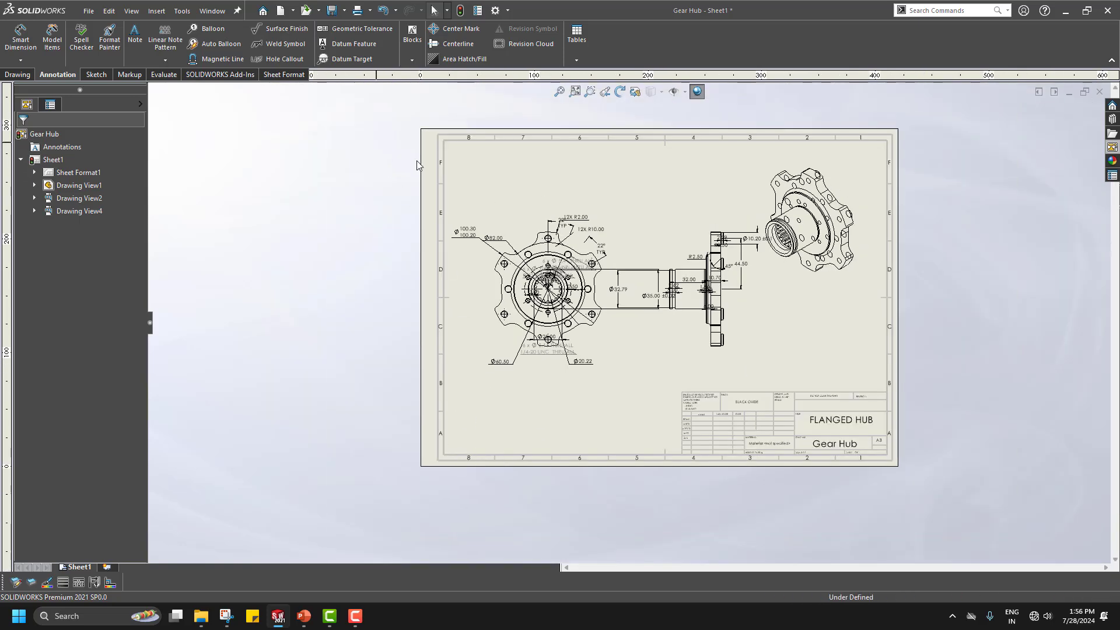
mouse_move(375, 142)
left_mouse_down()
mouse_move(882, 441)
mouse_move(885, 457)
left_mouse_up()
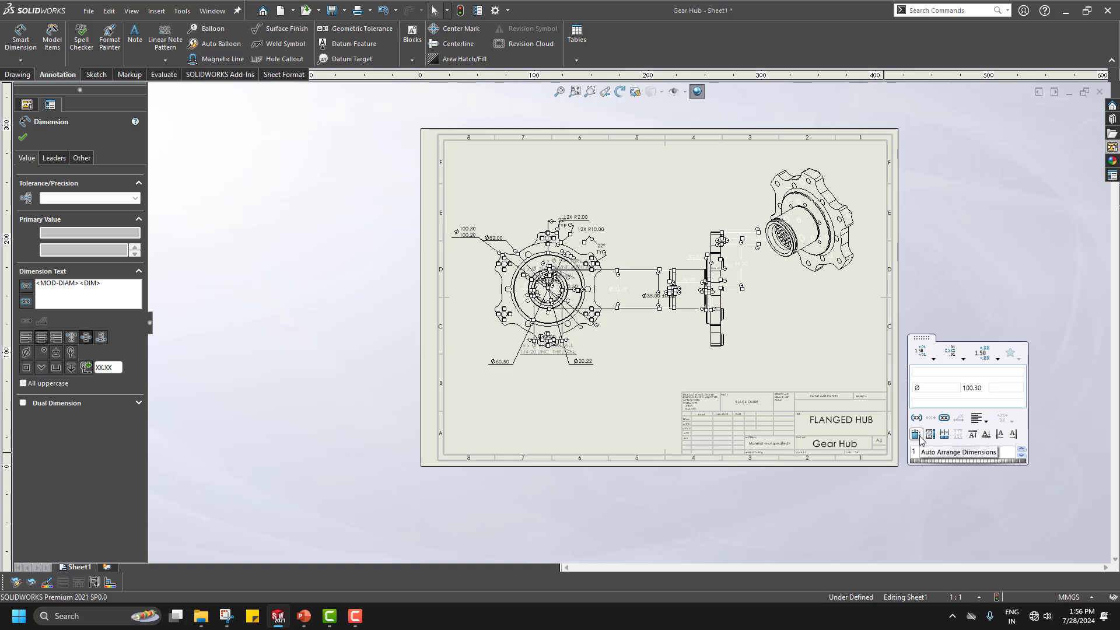
left_click(918, 436)
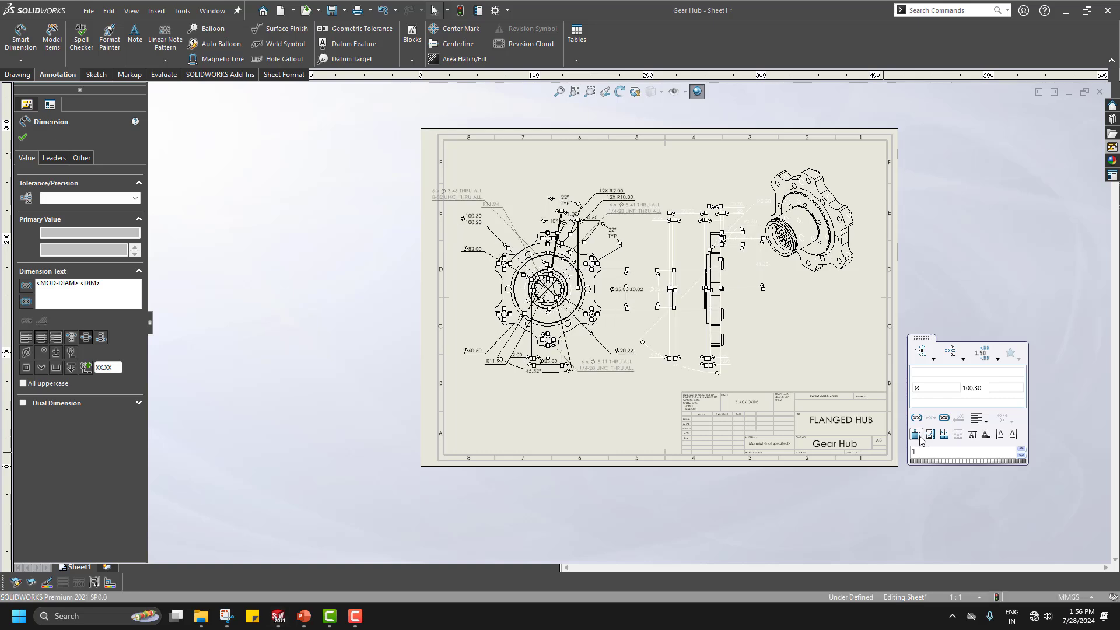
left_click(768, 366)
scroll(810, 326, "down", 1)
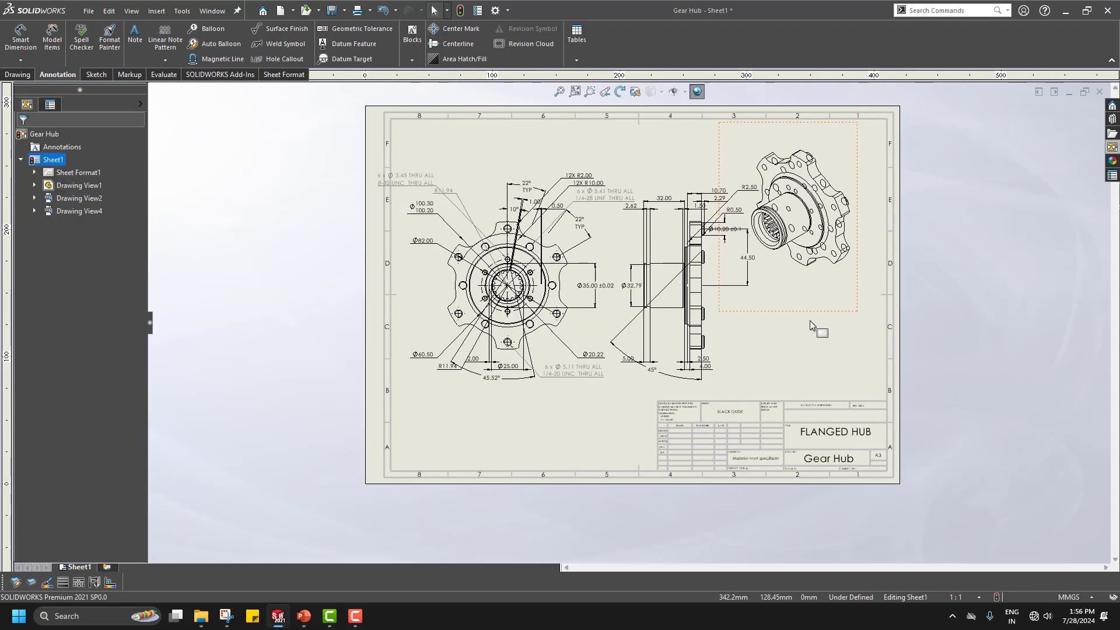
scroll(811, 325, "down", 1)
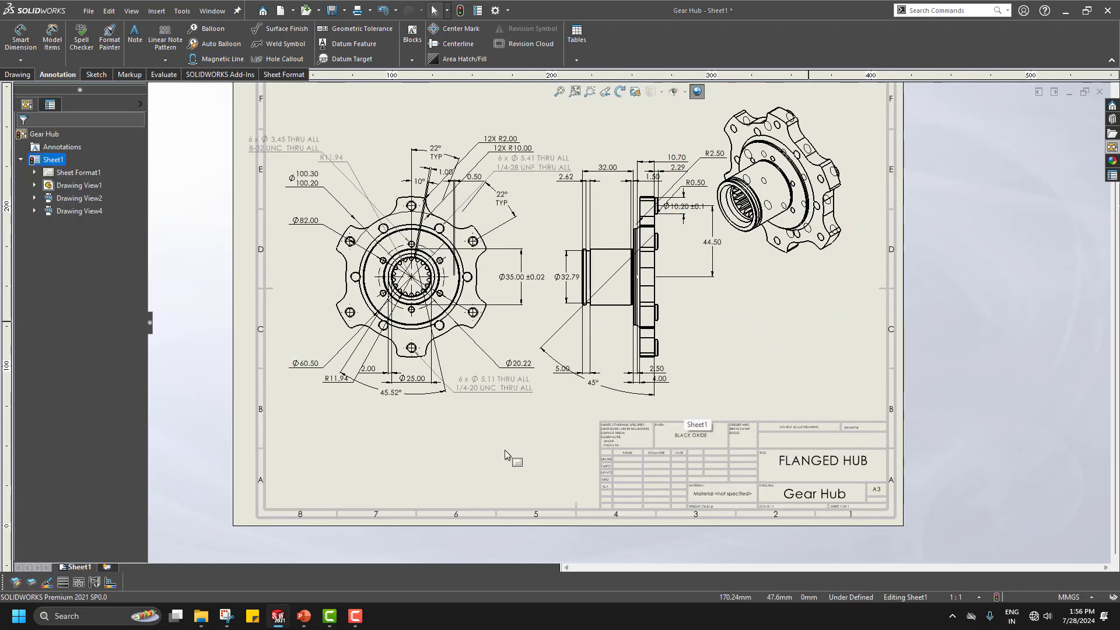
scroll(505, 450, "up", 2)
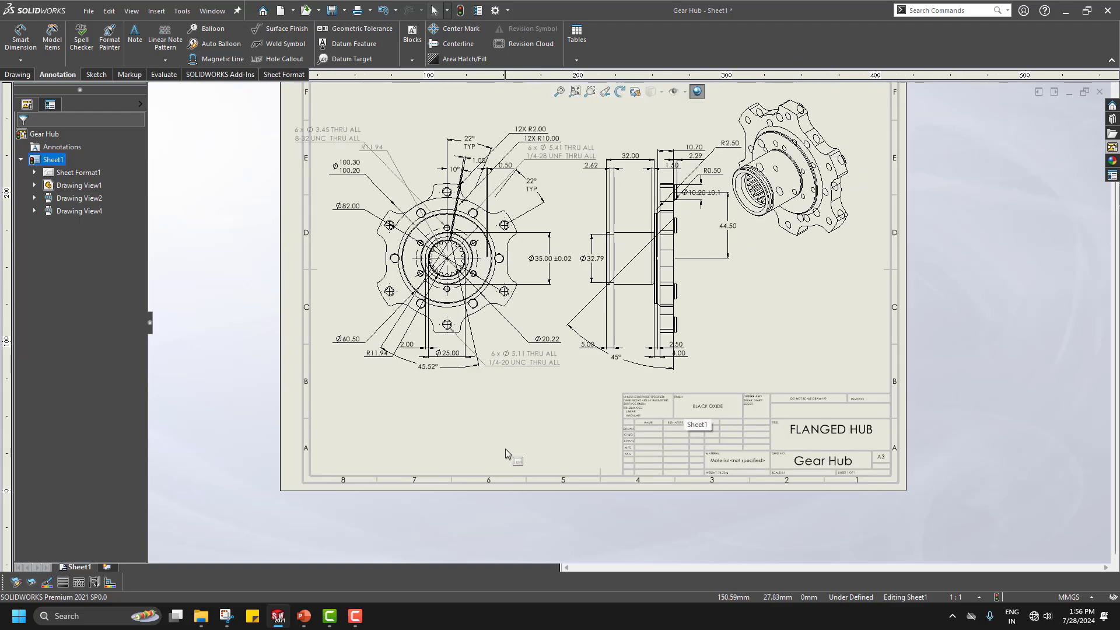
- Delete the 45° chamfer angle and other redundant dimensions, and move the 6 x Ø 3.45 hole callout nearer the front view
left_click(582, 316)
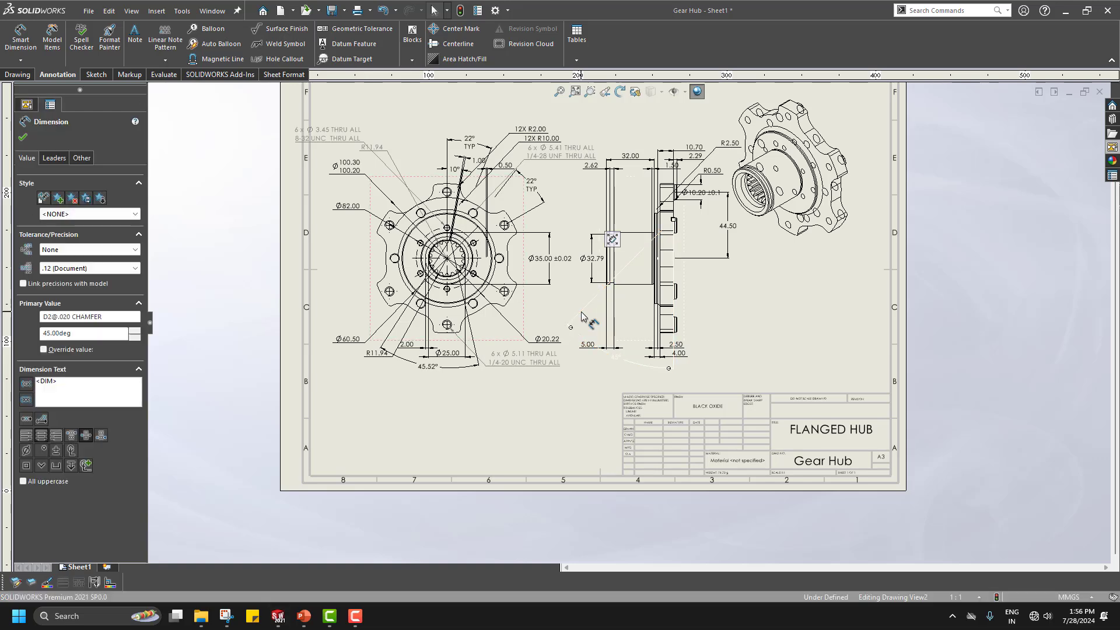
key("Delete")
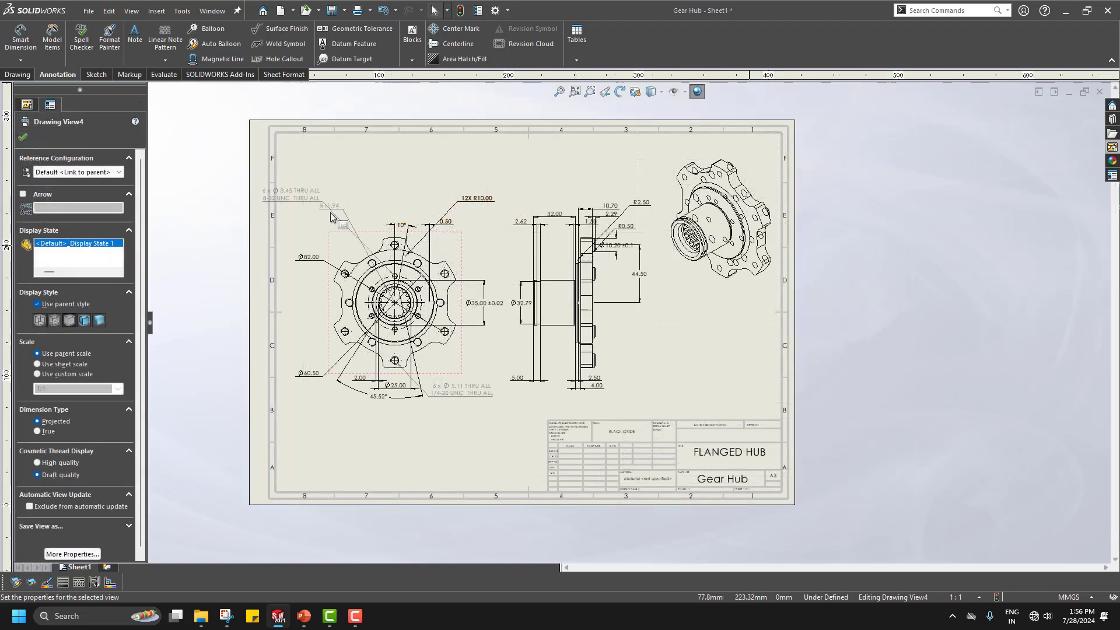
left_click_drag(320, 191, 346, 182)
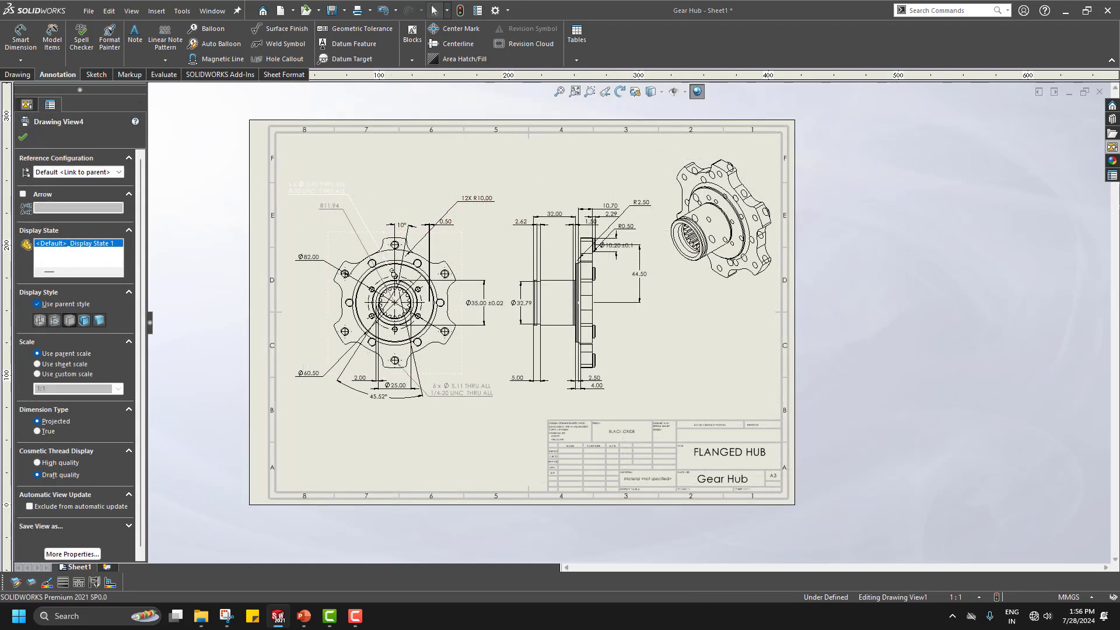
left_click(332, 220)
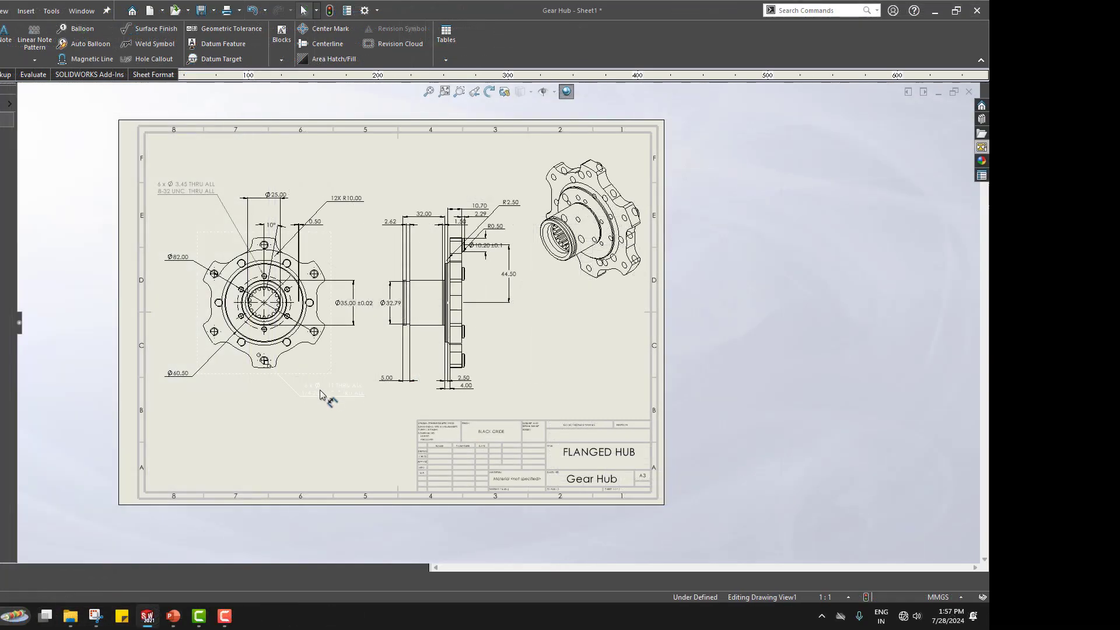
left_click(320, 471)
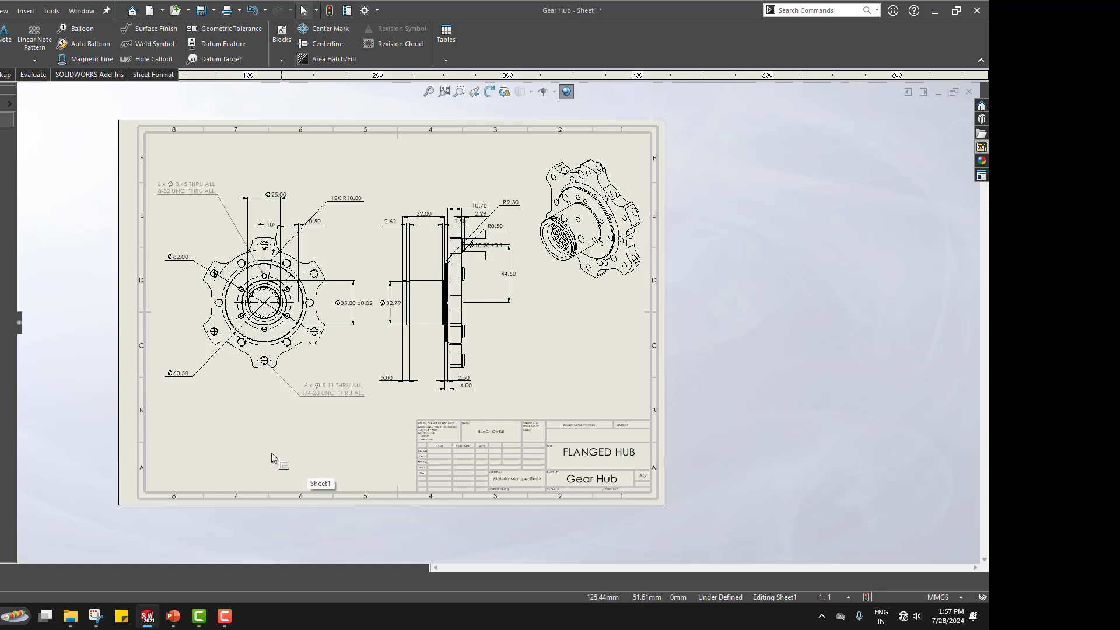
right_click(763, 133)
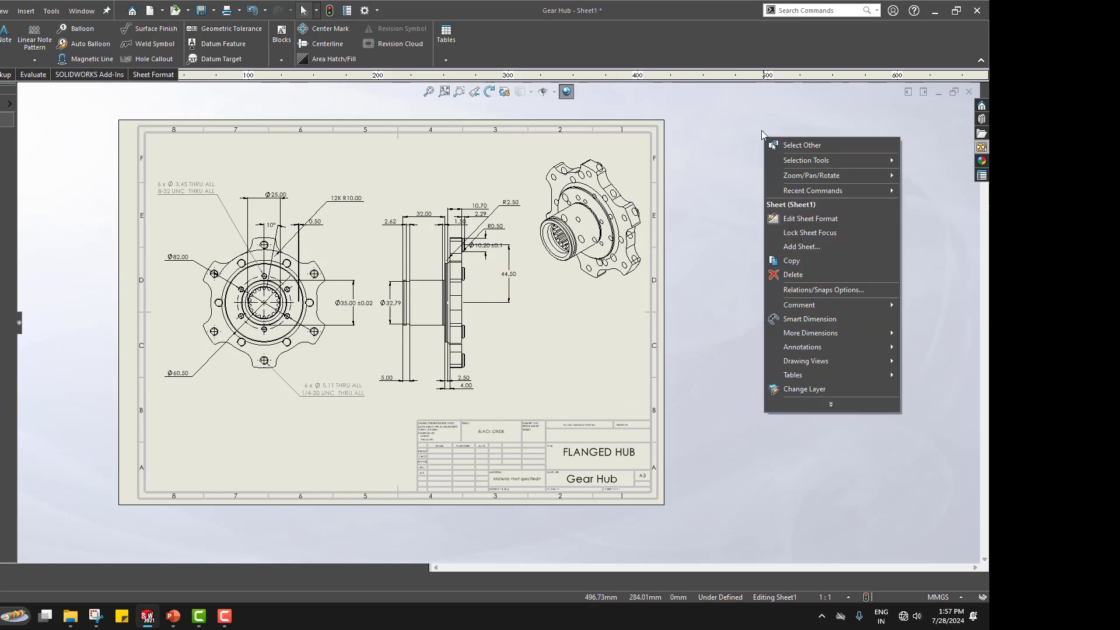
right_click(702, 32)
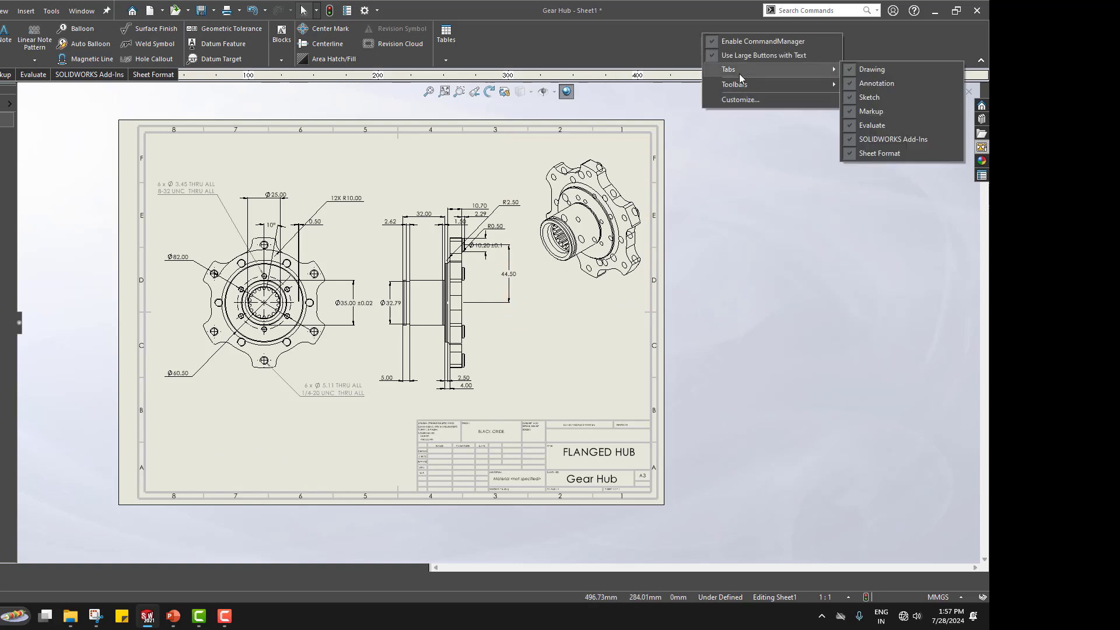
mouse_move(742, 85)
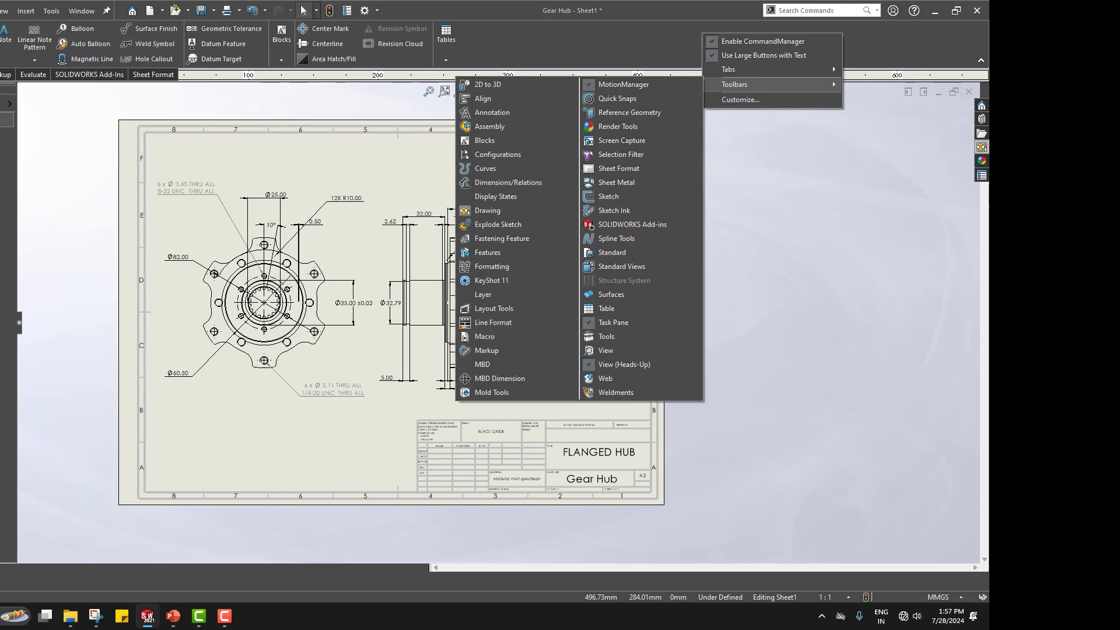
key("Escape")
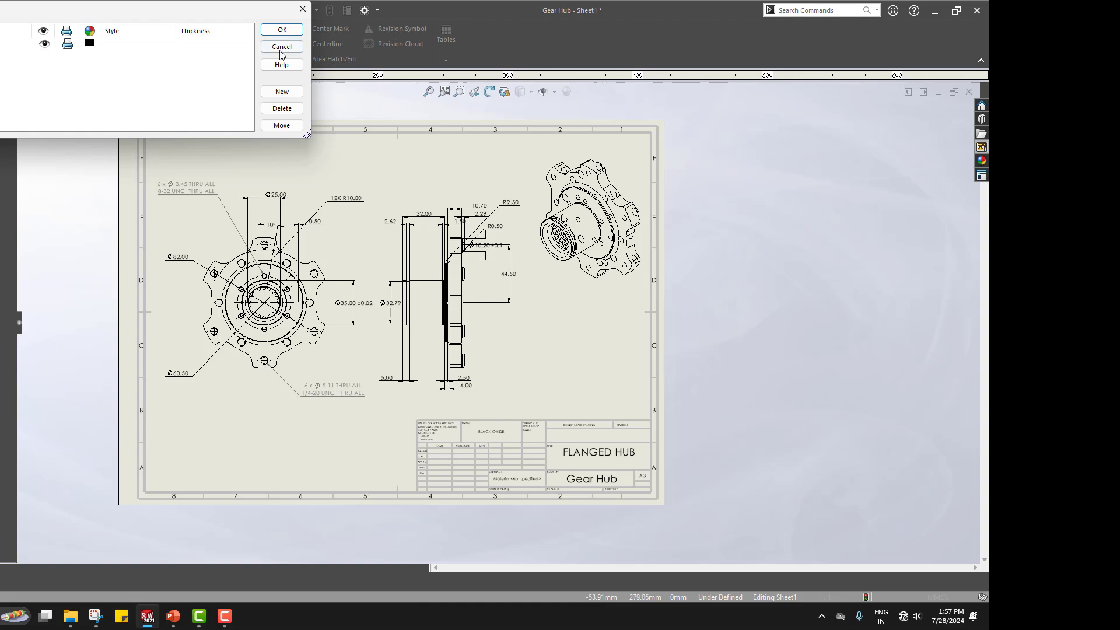
- Create a new drawing layer with a solid line style and a blue colour
left_click(283, 92)
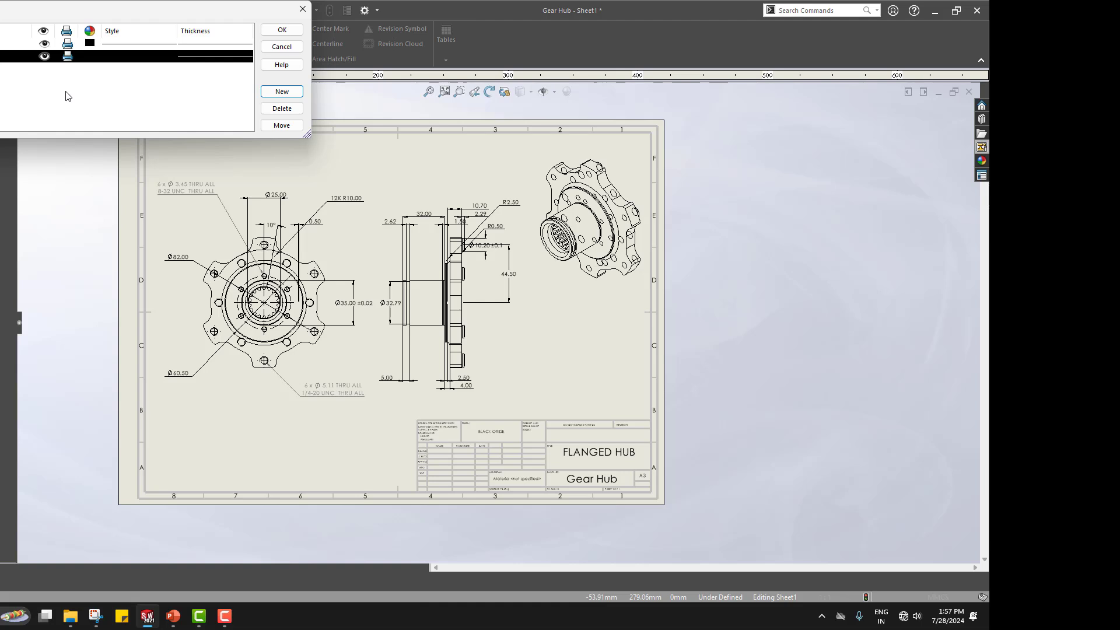
left_click(143, 57)
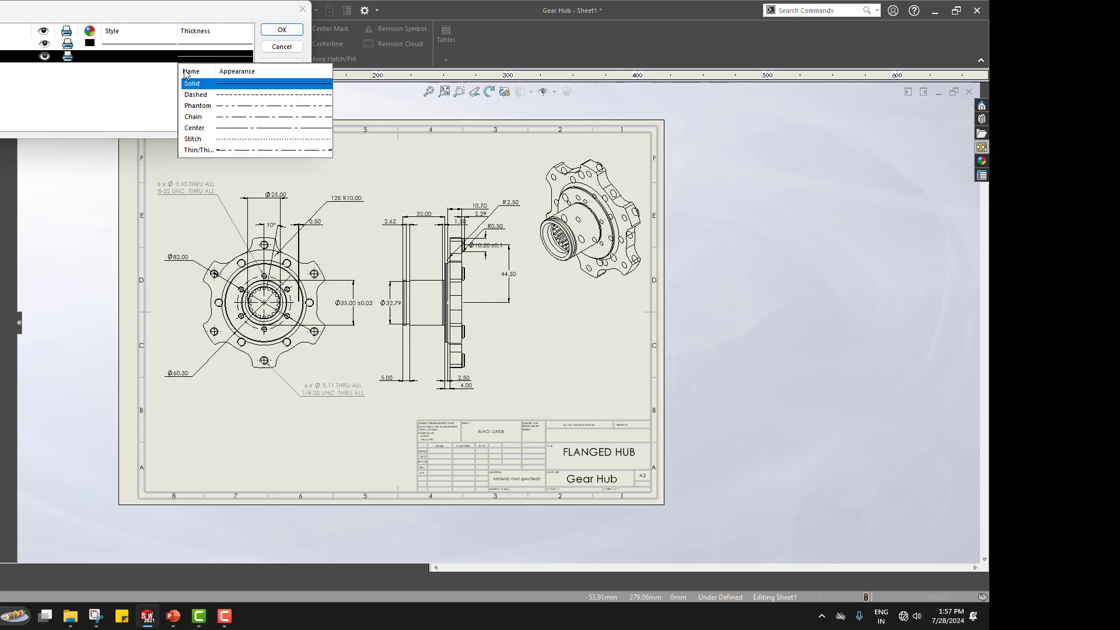
left_click(216, 83)
left_click(91, 56)
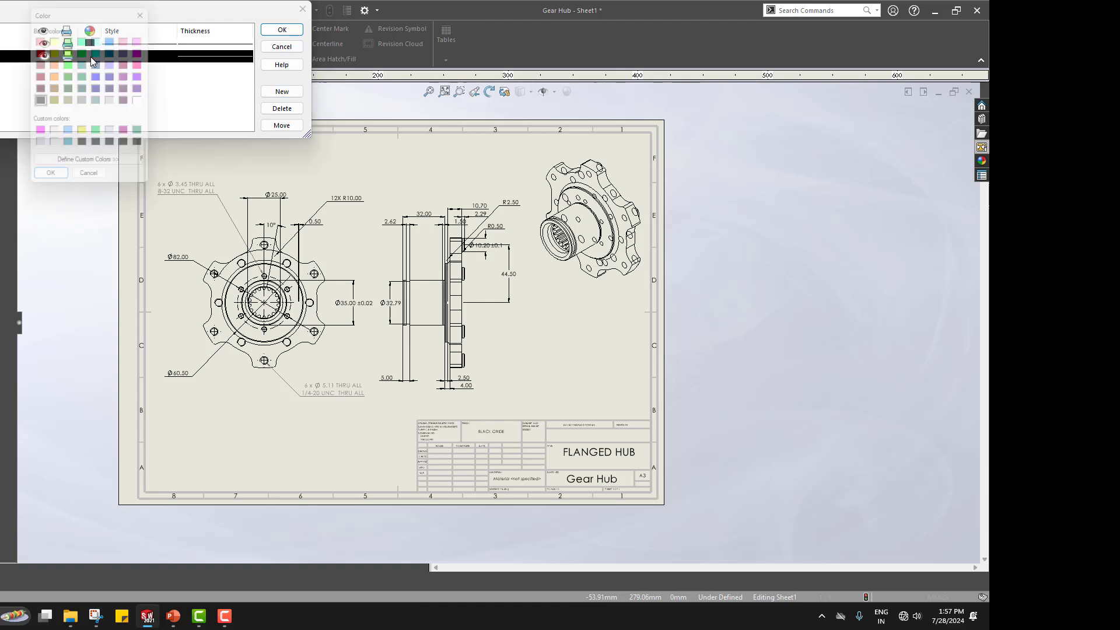
left_click(115, 39)
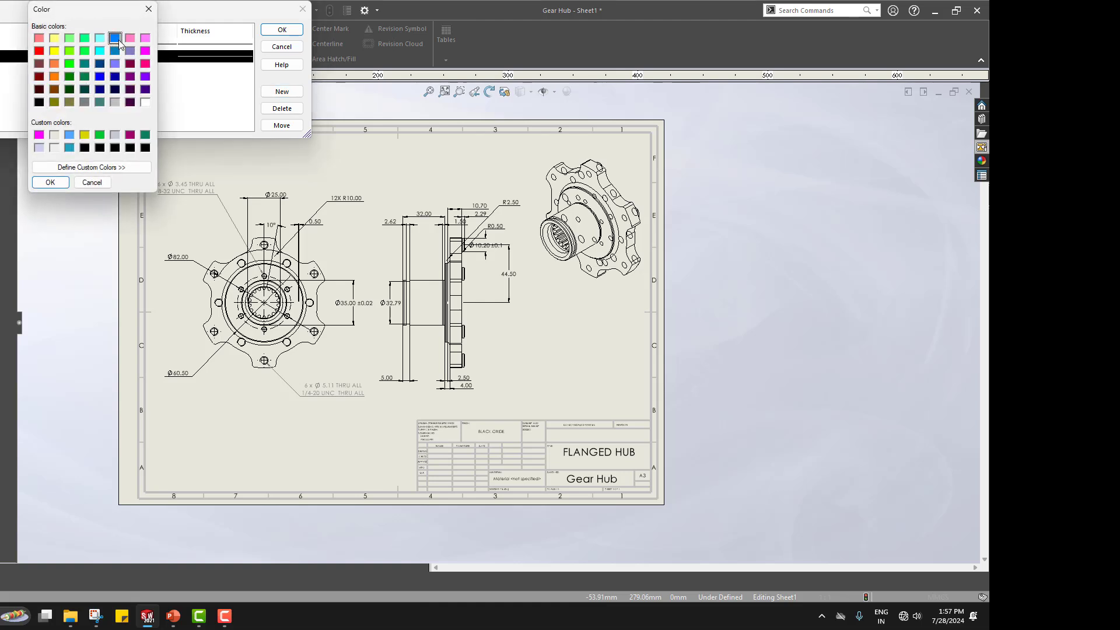
left_click(283, 30)
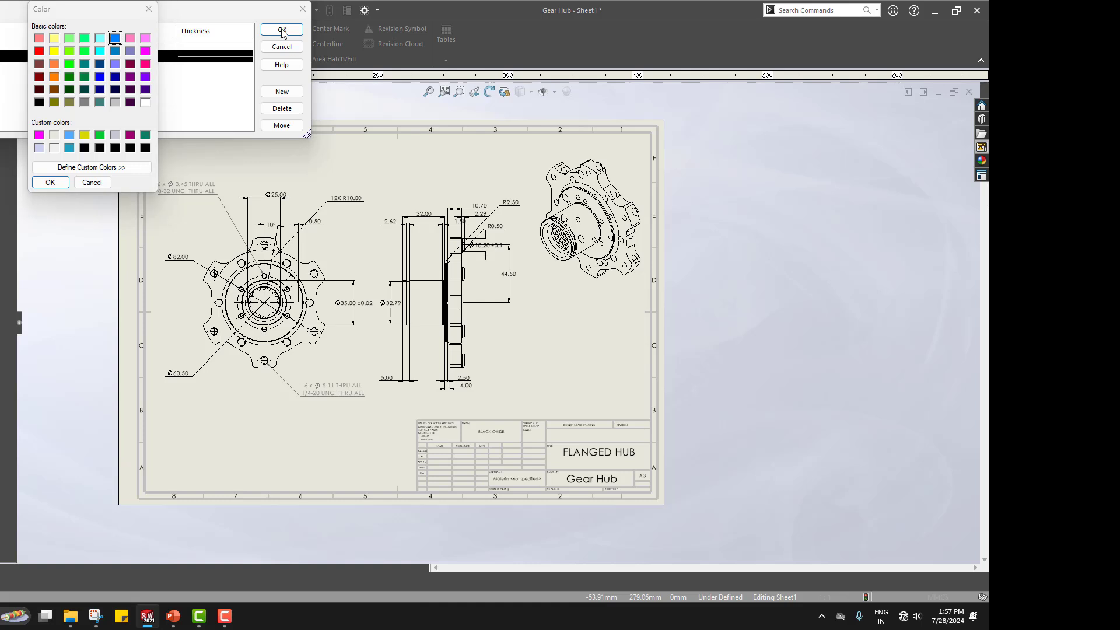
left_click(51, 182)
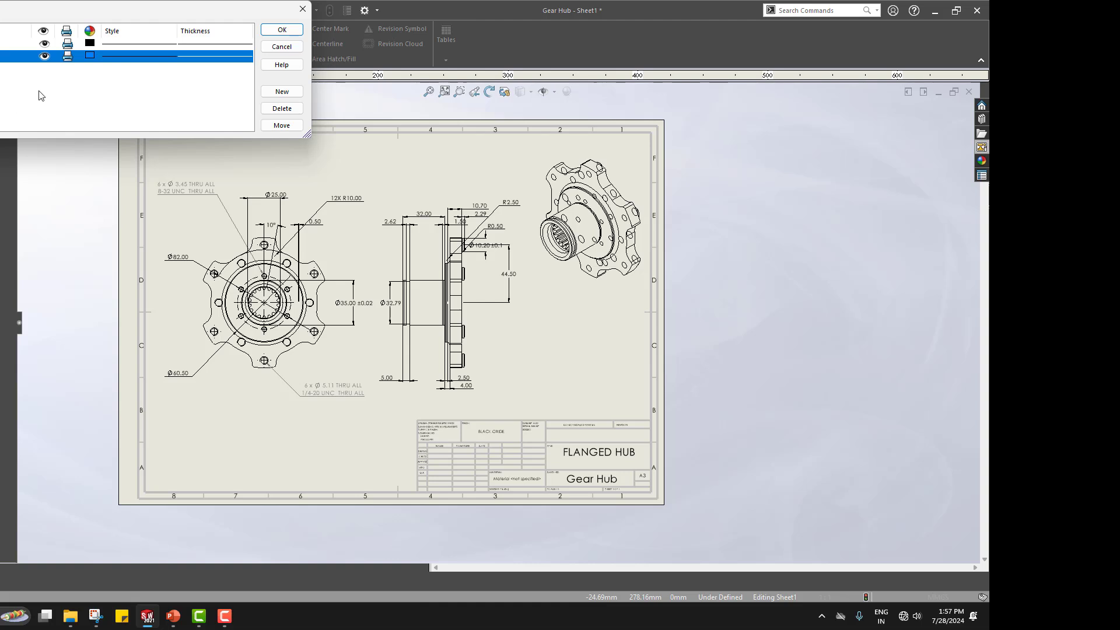
- Create another drawing layer coloured red and confirm the layer properties
left_click(271, 90)
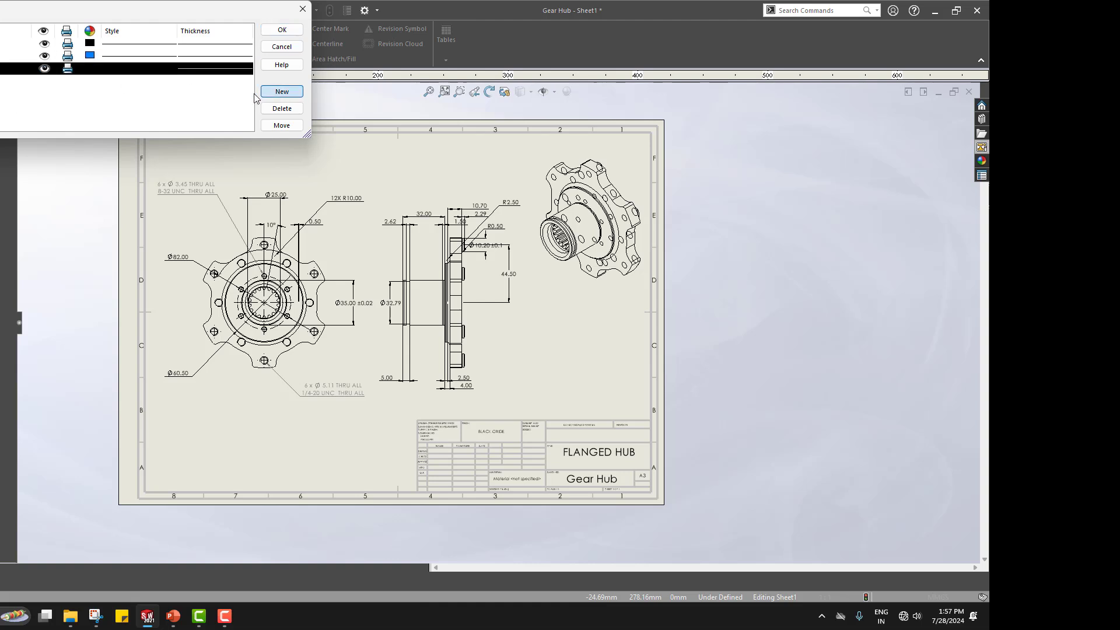
left_click(46, 117)
left_click(90, 68)
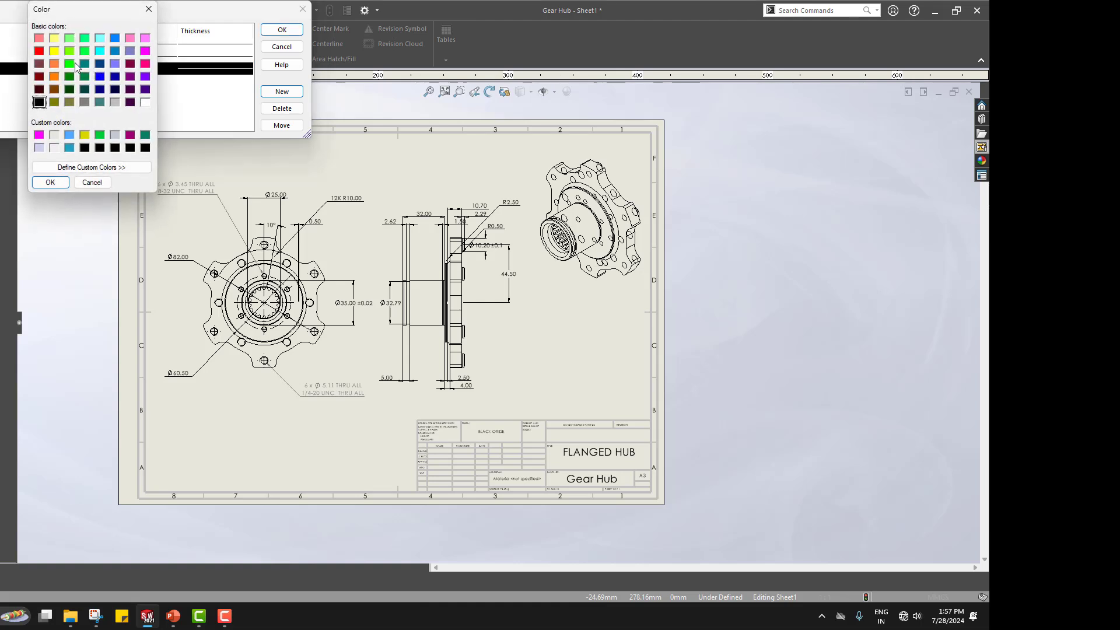
left_click(39, 51)
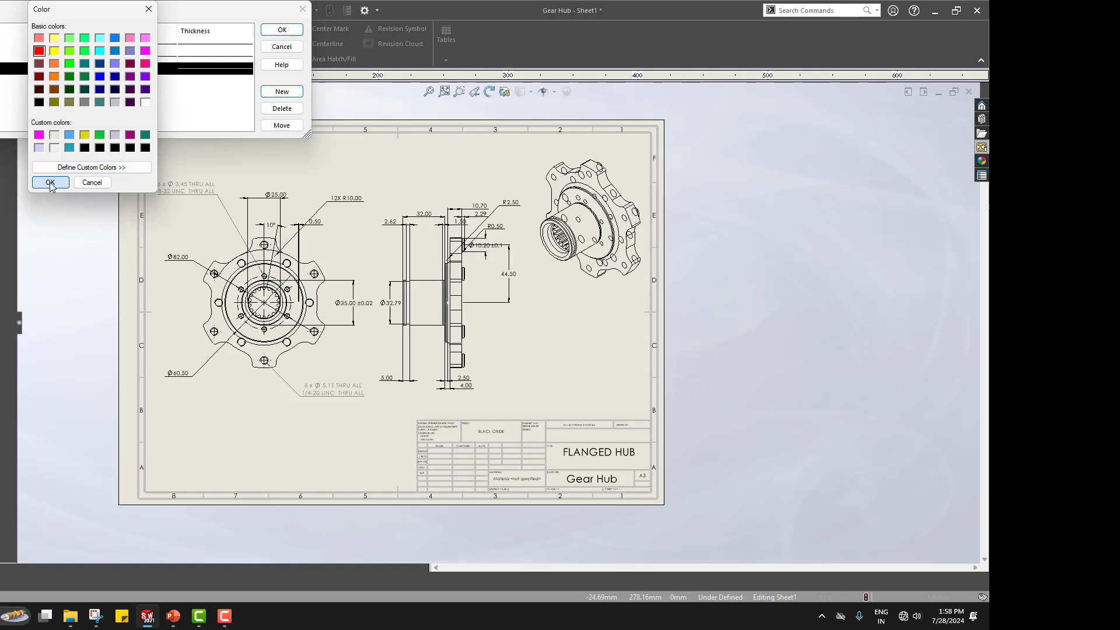
left_click(50, 182)
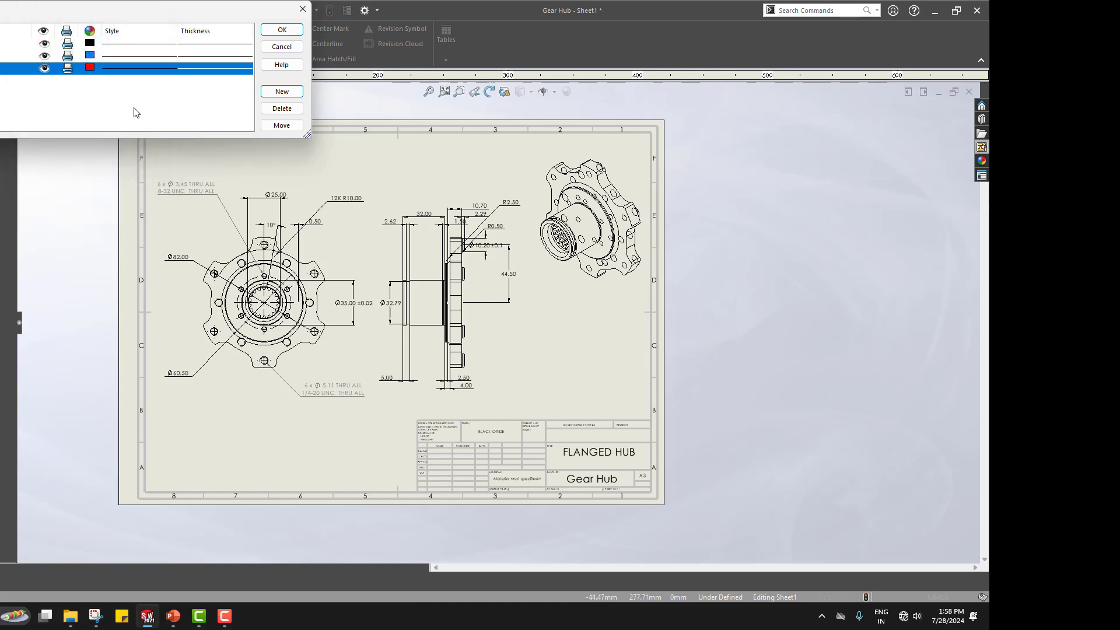
left_click(278, 33)
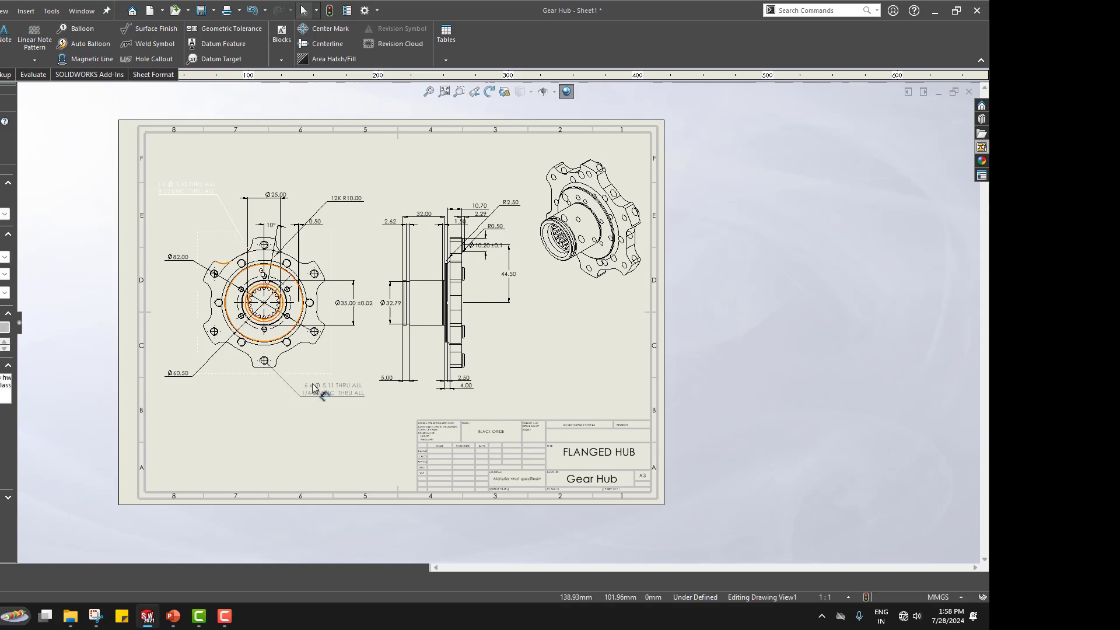
- Assign the two threaded-hole callouts of the front view to the GD&T layer
left_click(369, 392)
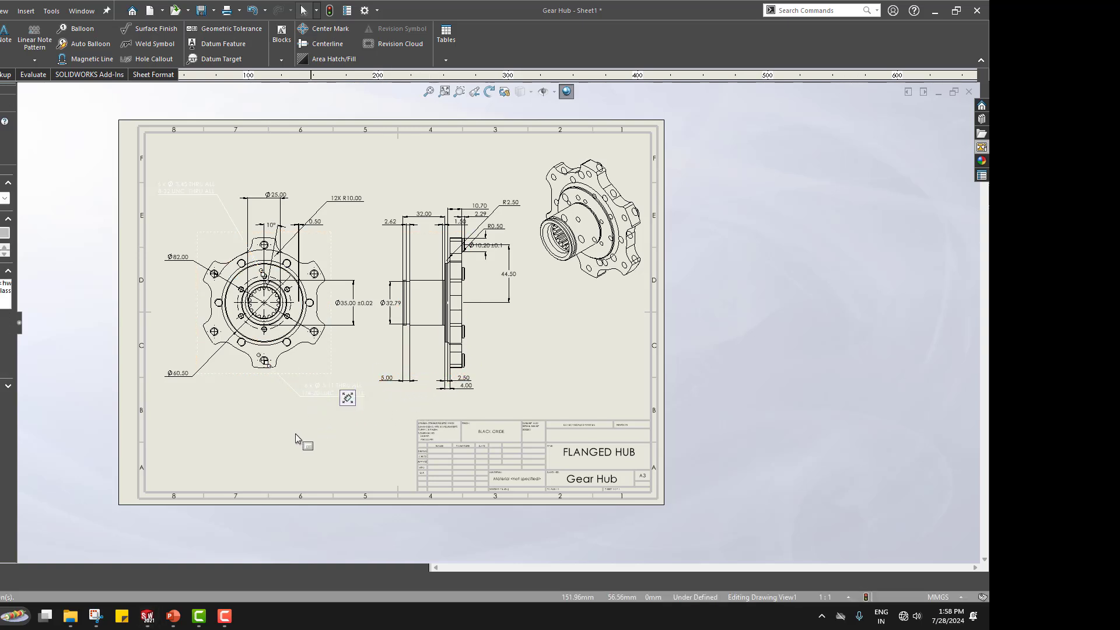
right_click(324, 392)
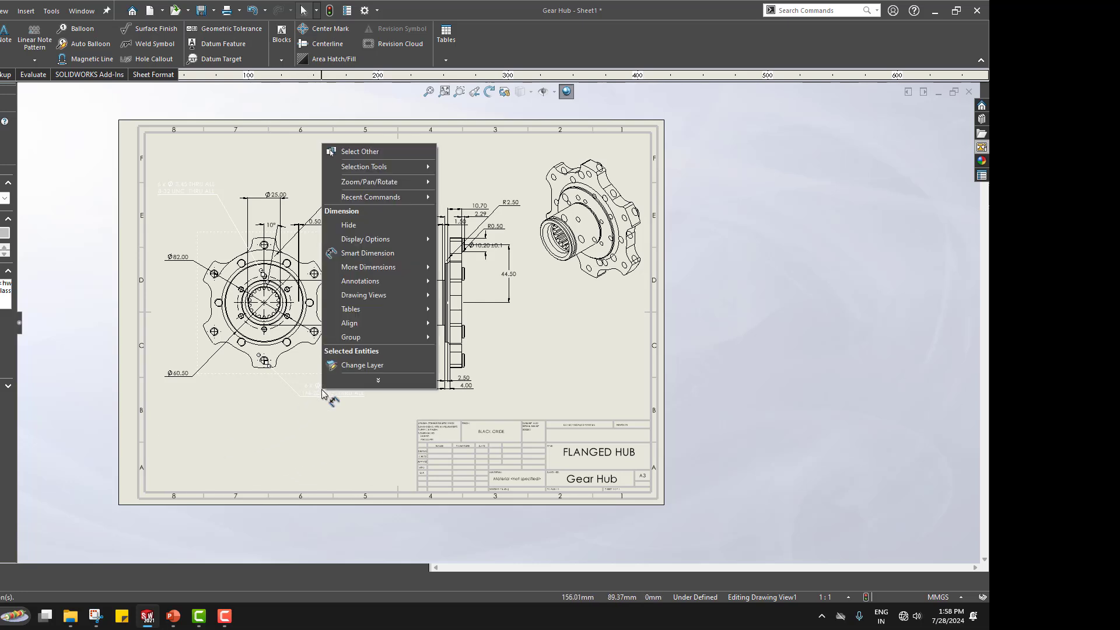
left_click(351, 366)
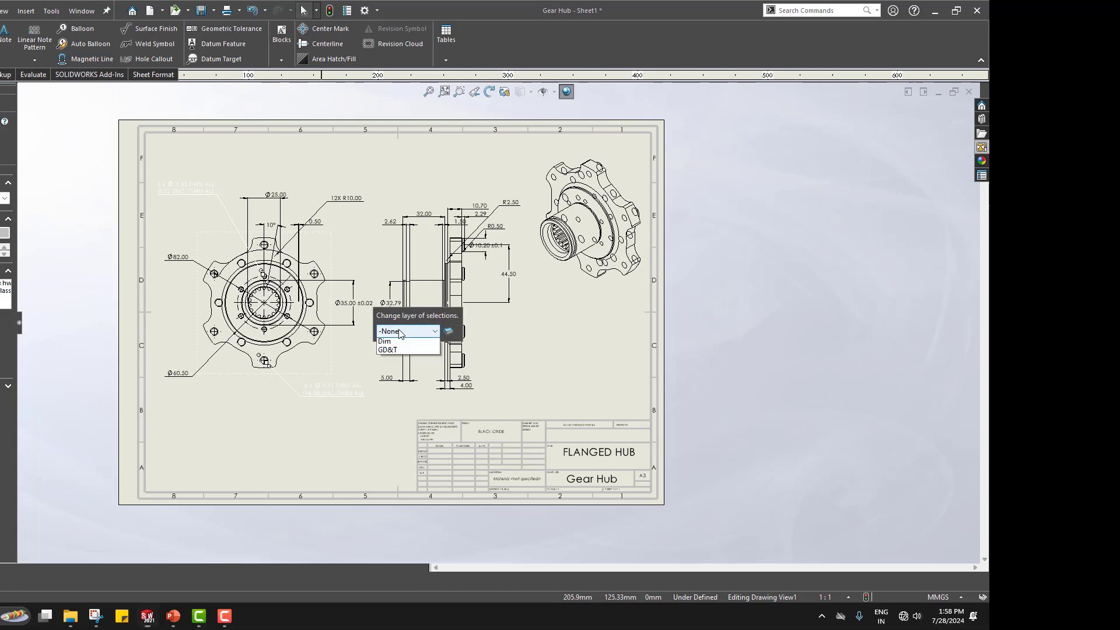
left_click(405, 331)
left_click(387, 378)
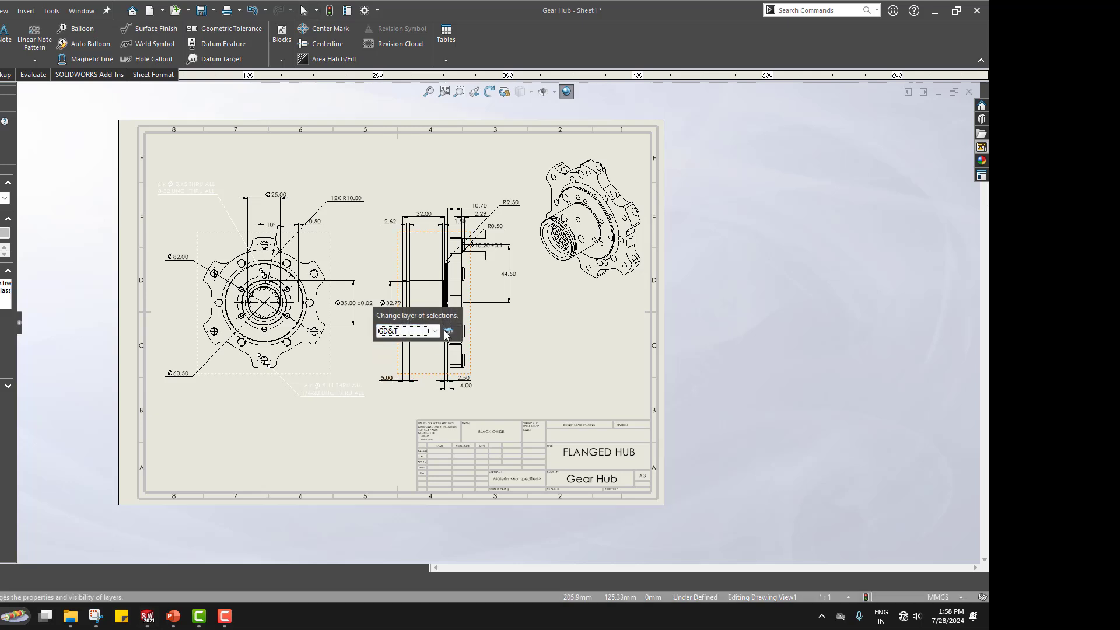
left_click(373, 401)
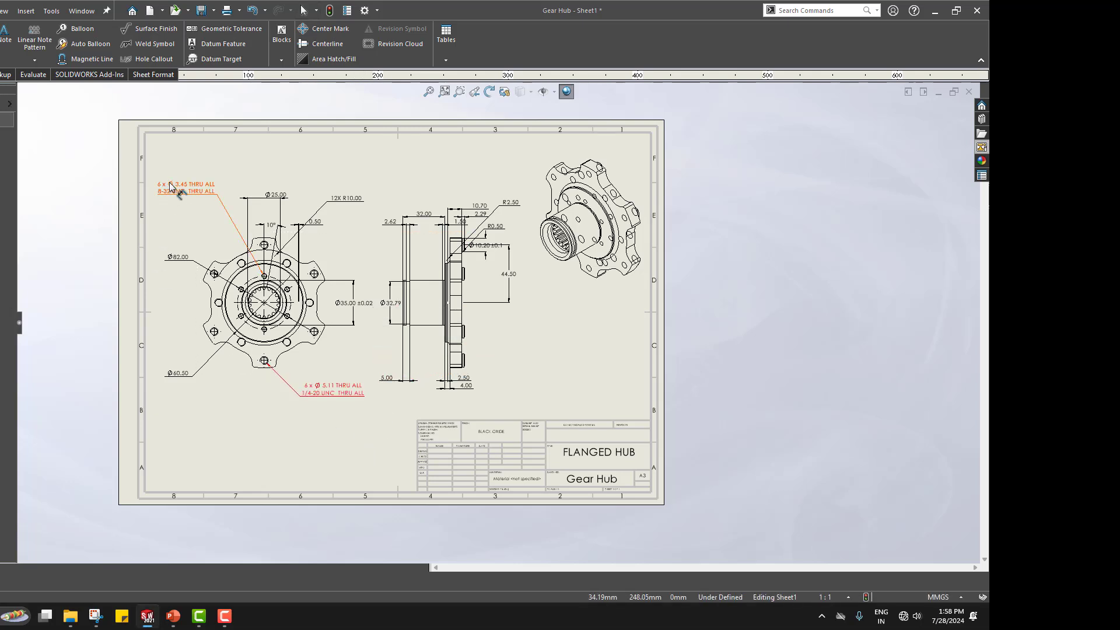
- Assign all dimensions and callouts of the front and side views to the Dim layer
left_click(178, 374)
left_click(108, 407)
left_click_drag(51, 122, 542, 446)
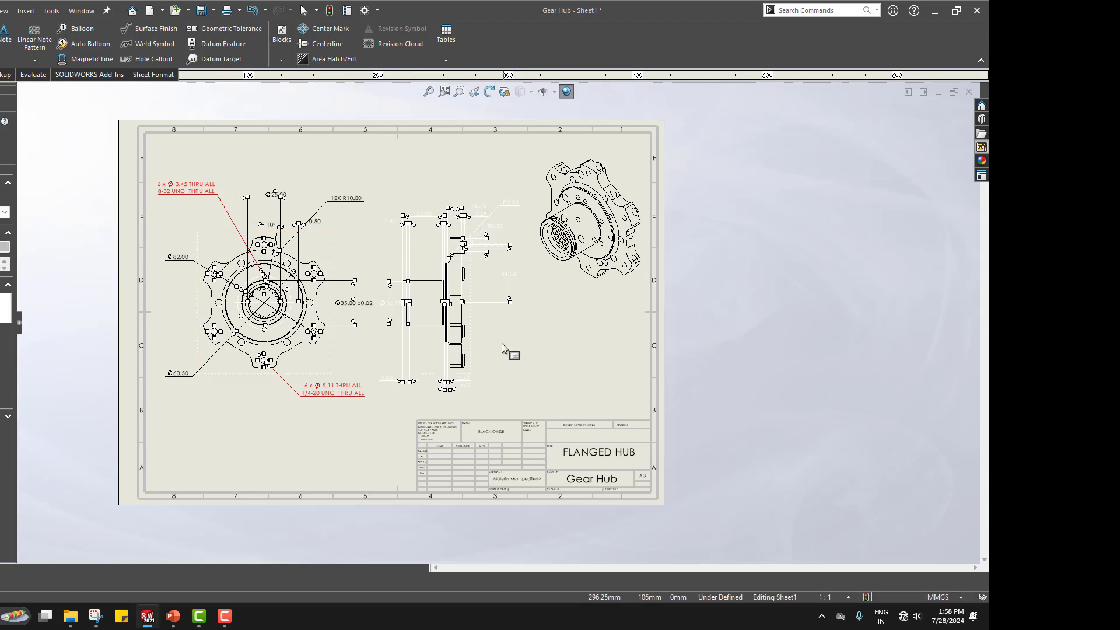
right_click(500, 306)
left_click(551, 252)
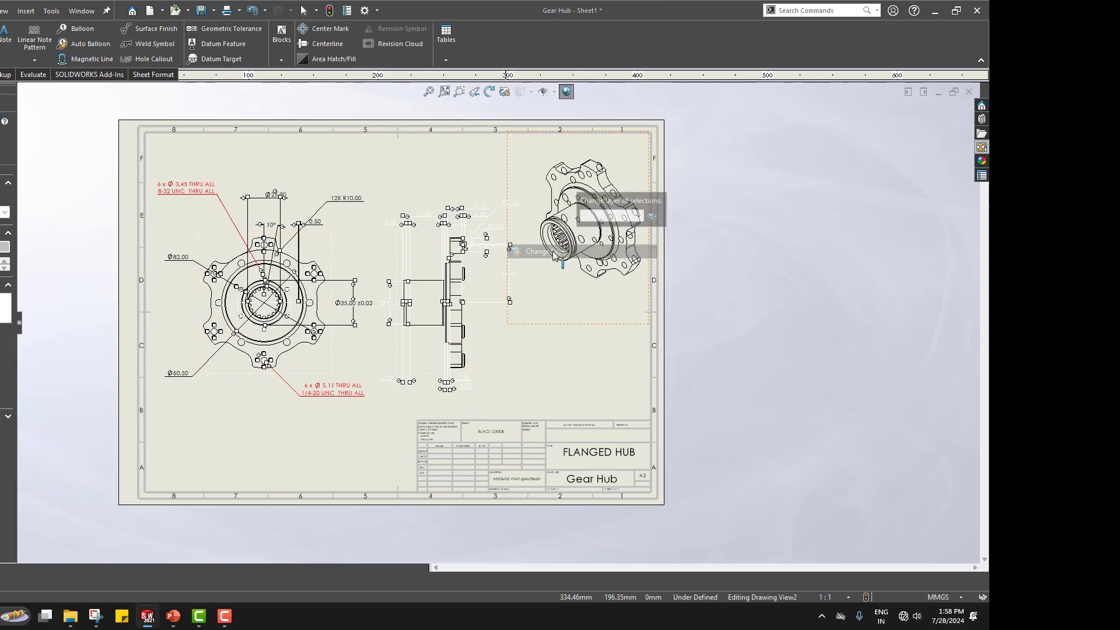
left_click(601, 220)
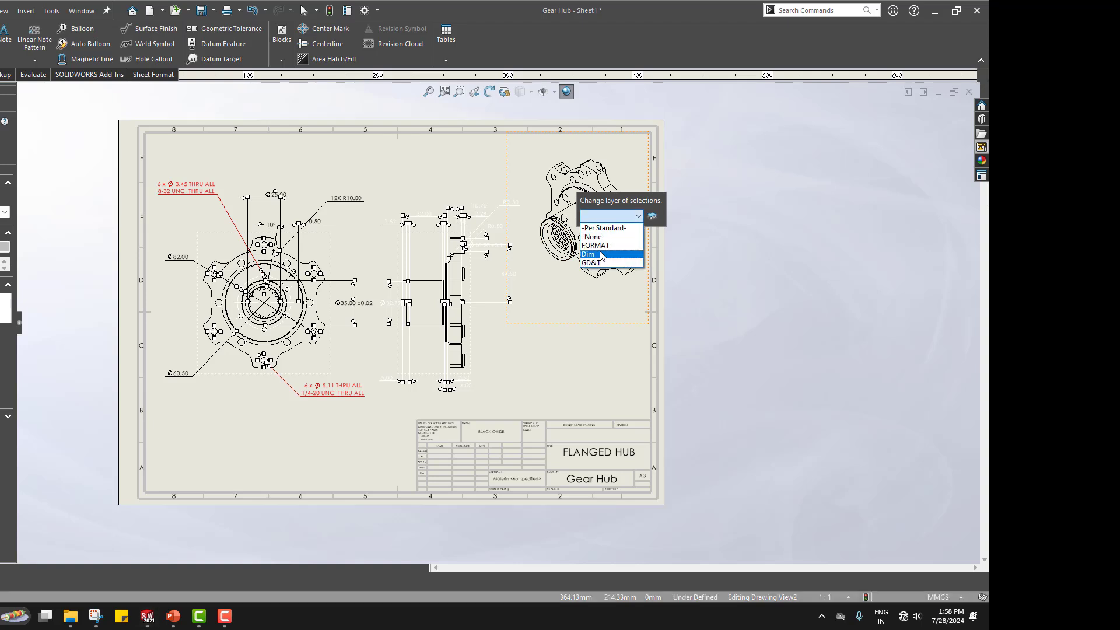
left_click(601, 255)
left_click(562, 371)
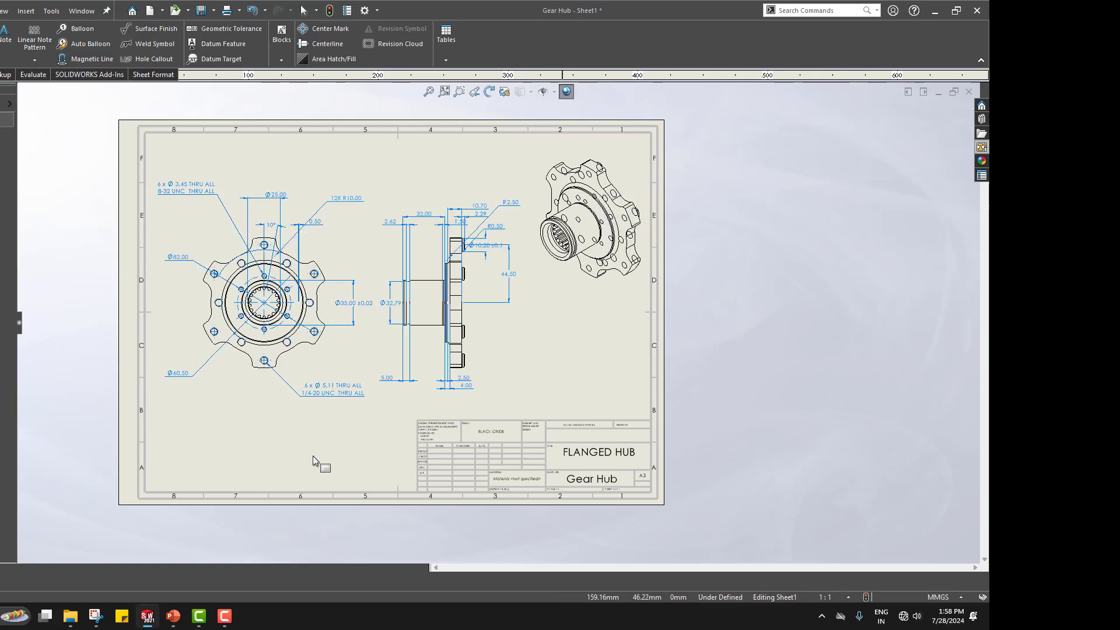
- Move the 6 x Ø 5.11 and 6 x Ø 3.45 hole callouts back to the GD&T layer
left_click(334, 389)
left_click(181, 193, "ctrl")
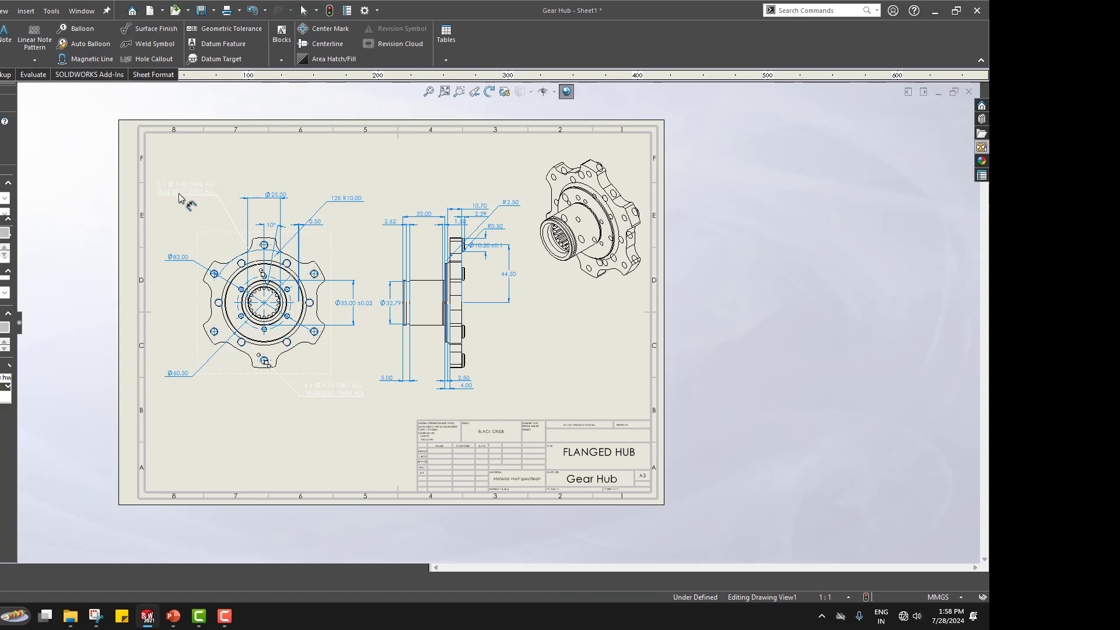
right_click(180, 195)
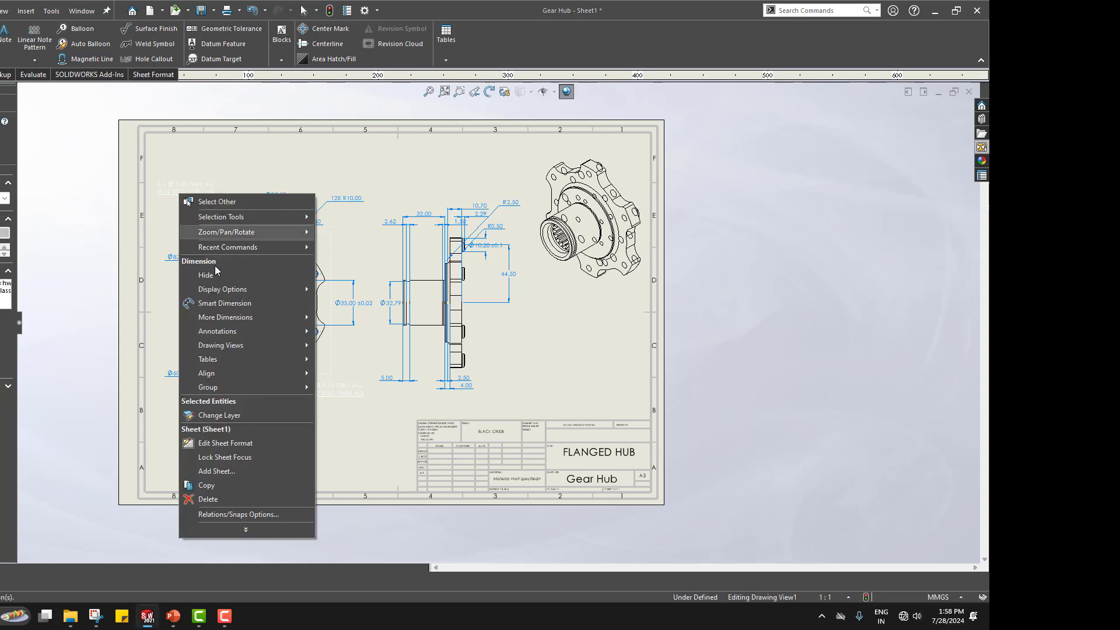
left_click(225, 415)
left_click(292, 380)
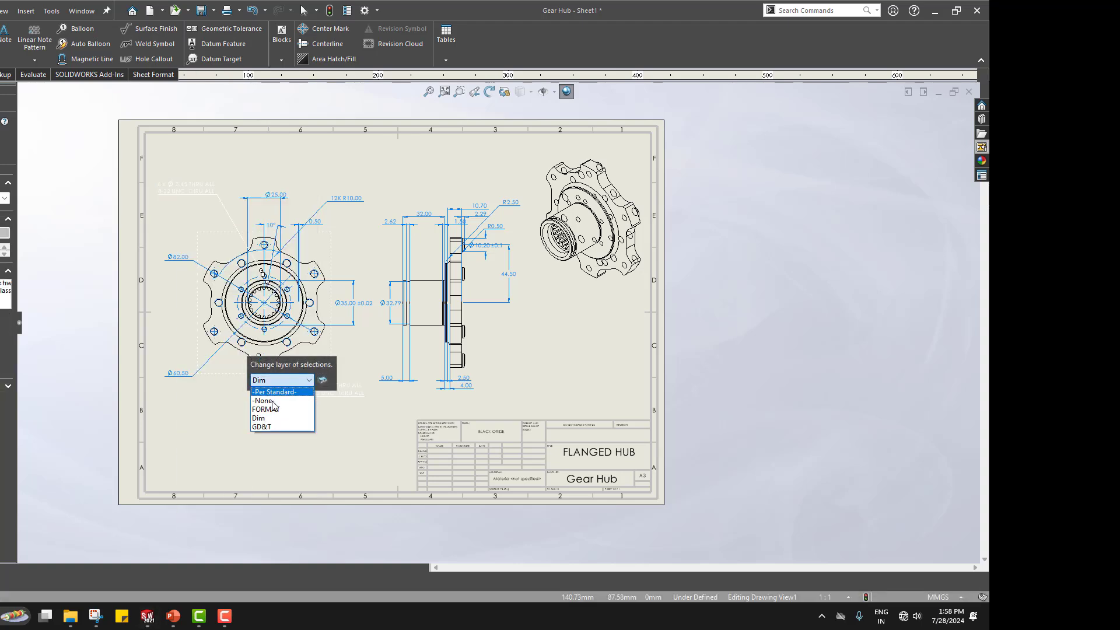
left_click(282, 428)
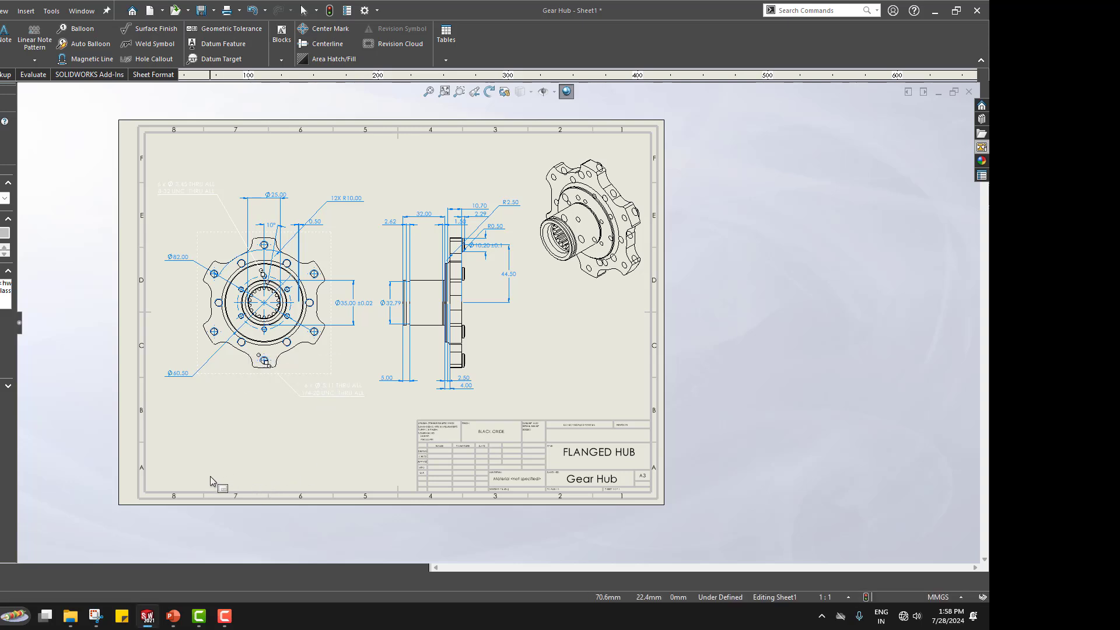
mouse_move(258, 435)
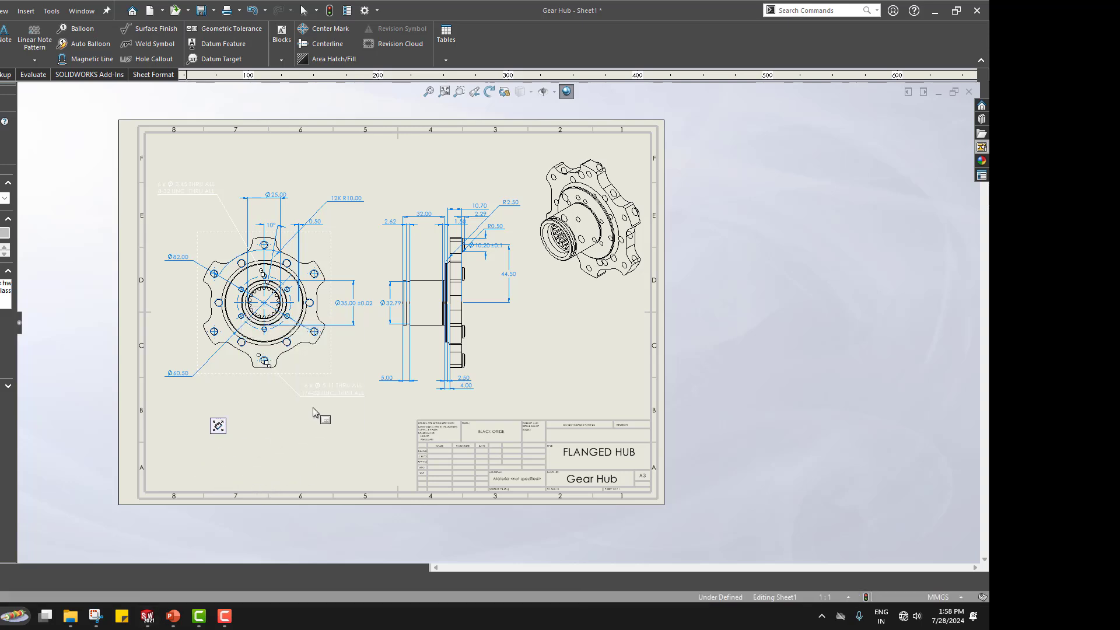
key("Escape")
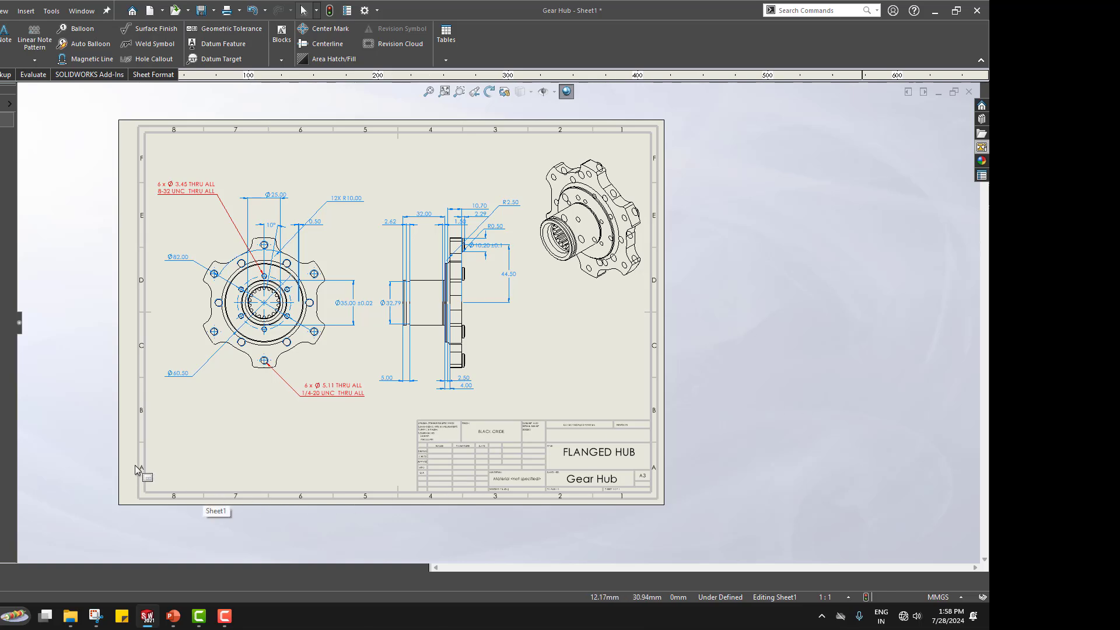
- Check the title block and change the pictorial view of the hub to a shaded display style
scroll(134, 464, "up", 2)
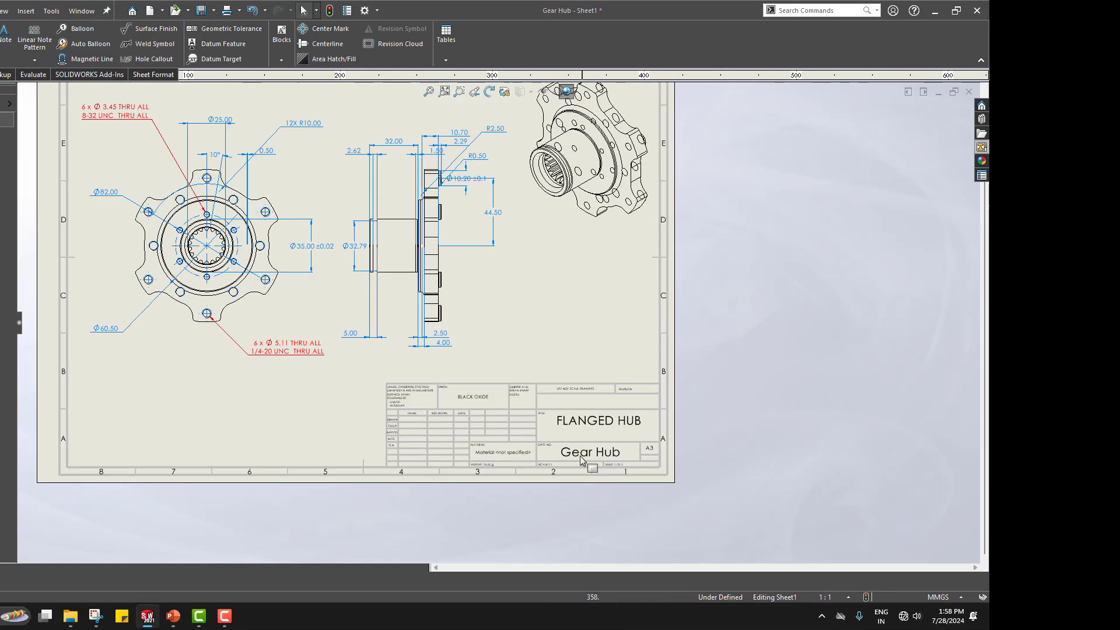
scroll(587, 463, "down", 3)
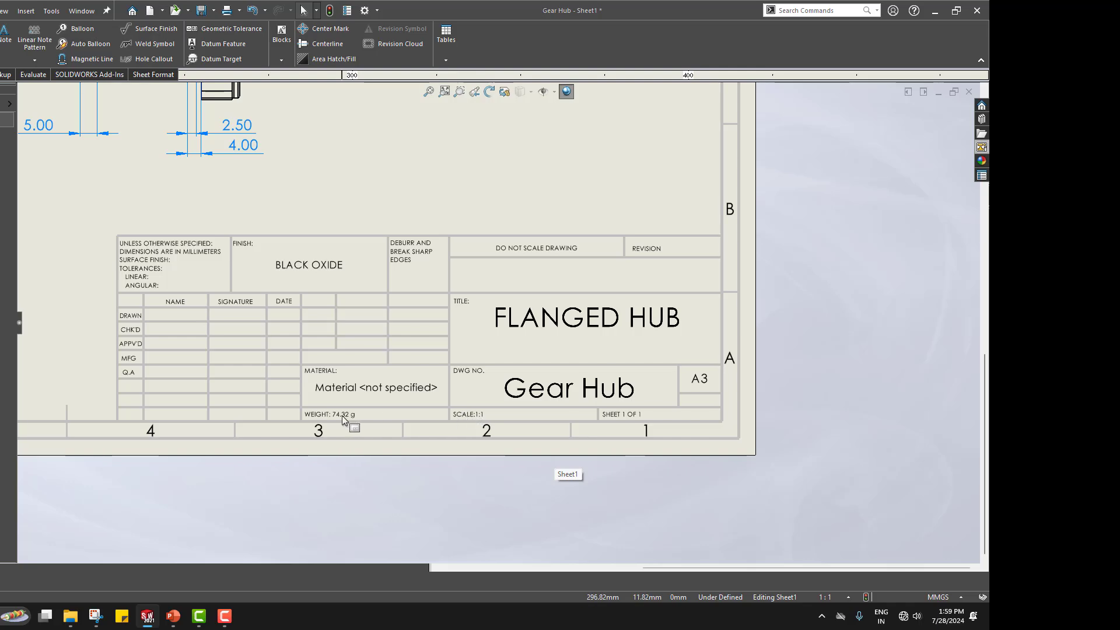
scroll(488, 464, "up", 5)
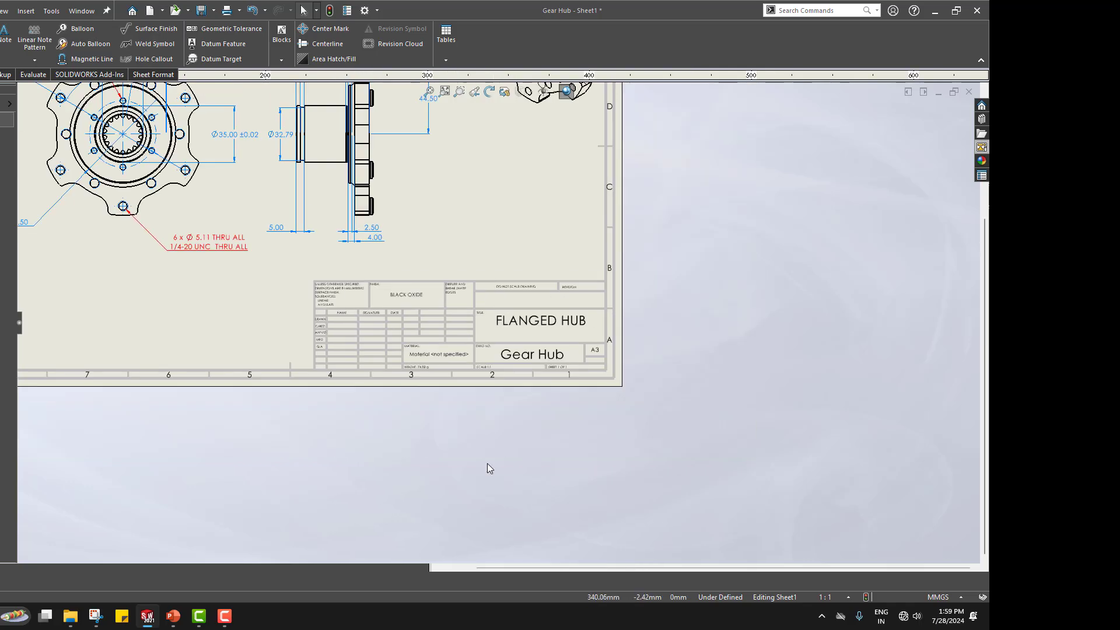
scroll(452, 134, "down", 2)
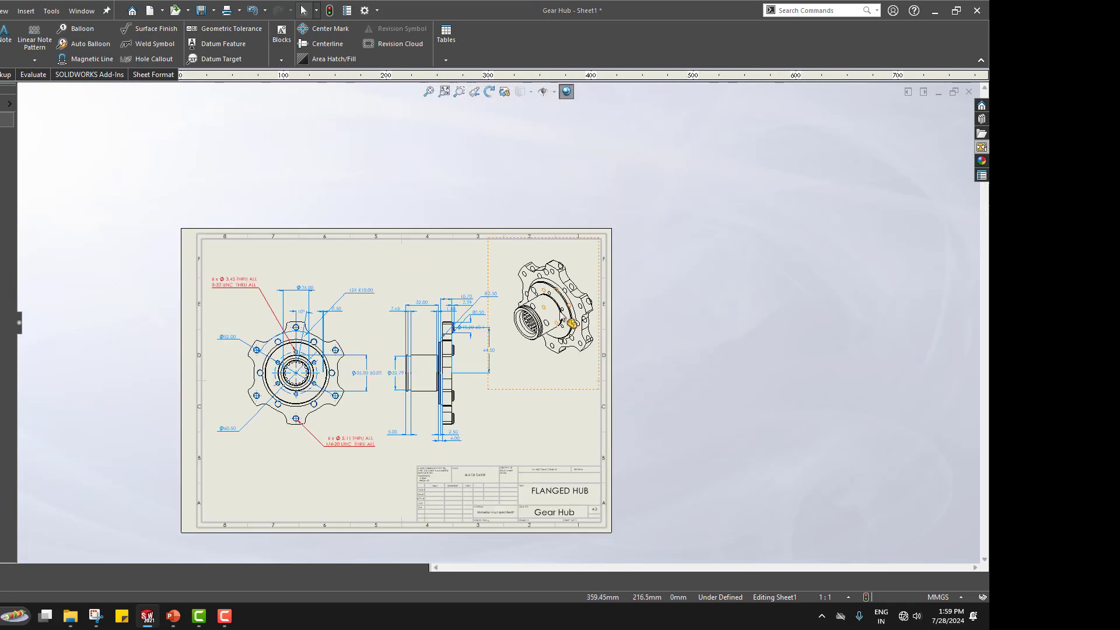
left_click(488, 264)
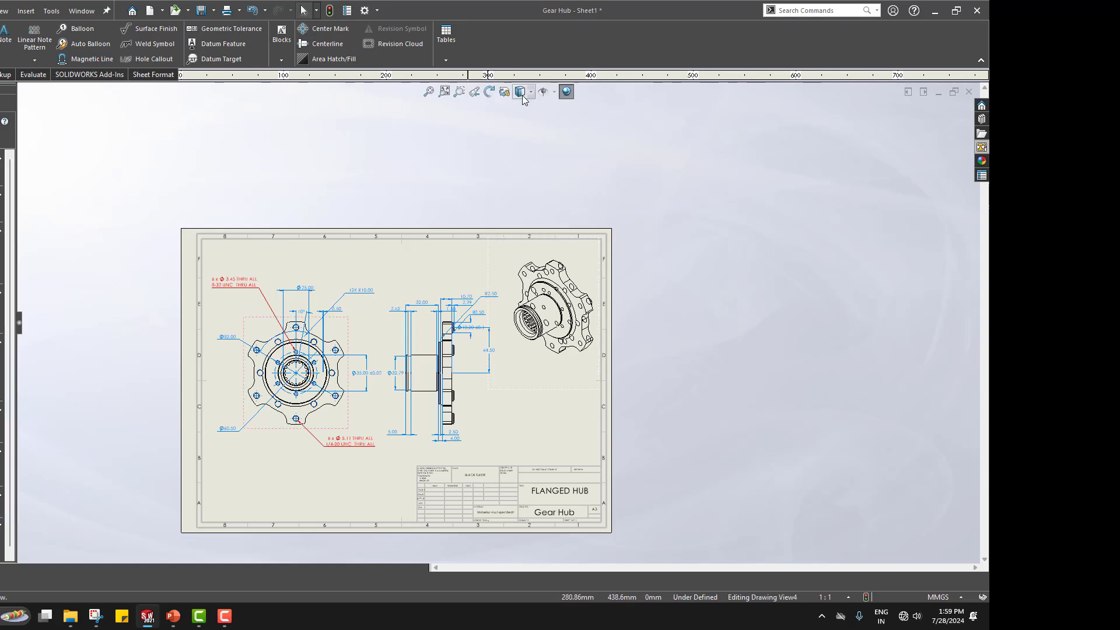
left_click(530, 96)
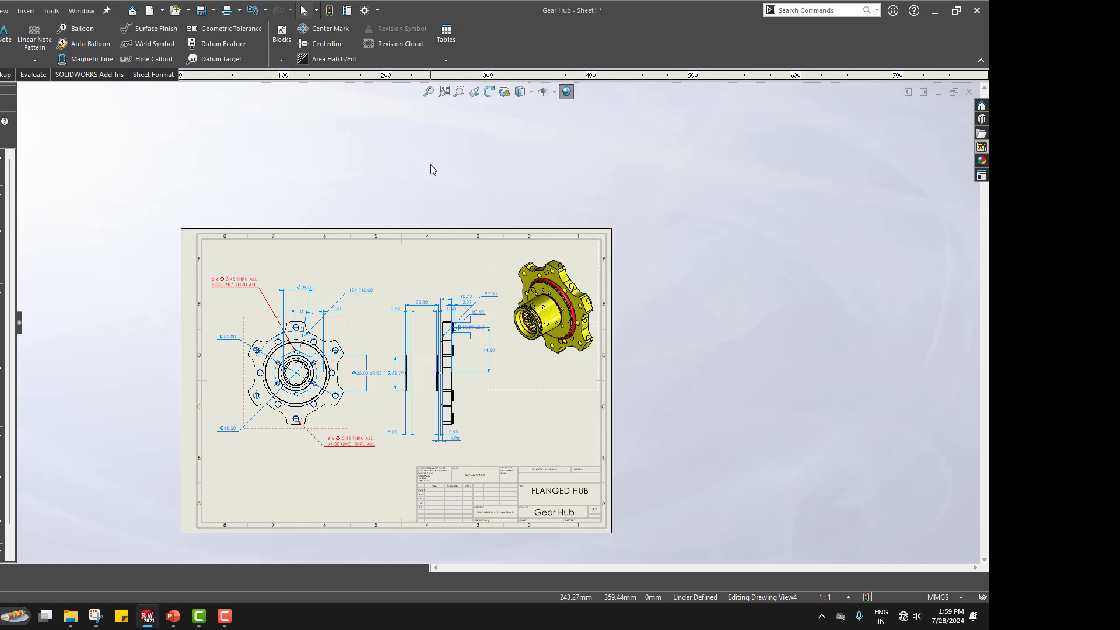
key("Escape")
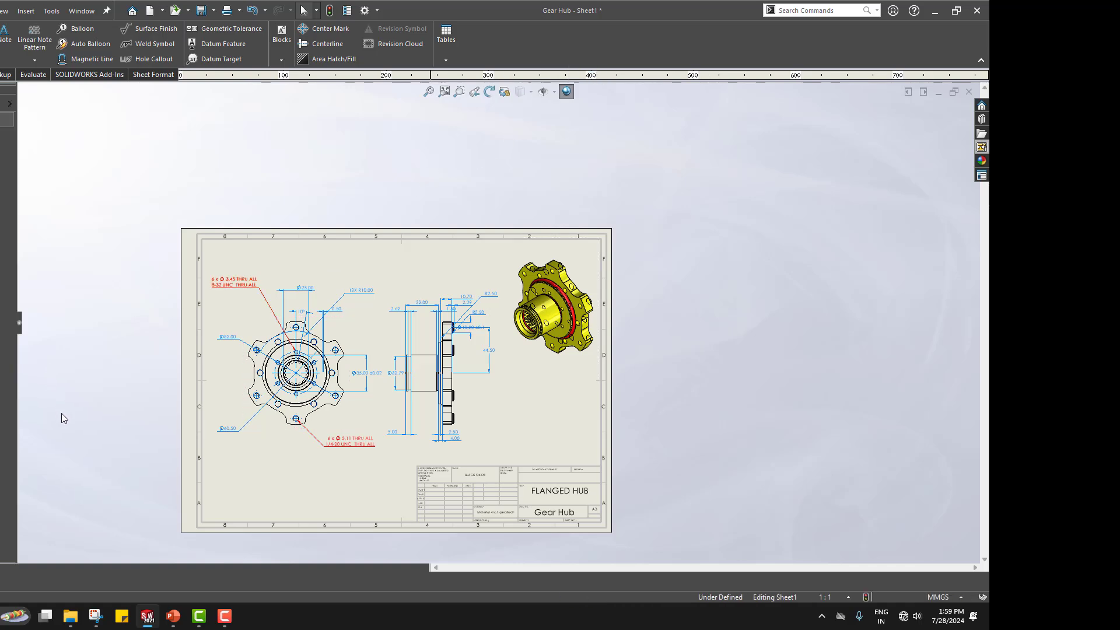
- Delete the 0.50 dimension from the front view
key("f")
left_click(443, 269)
key("Delete")
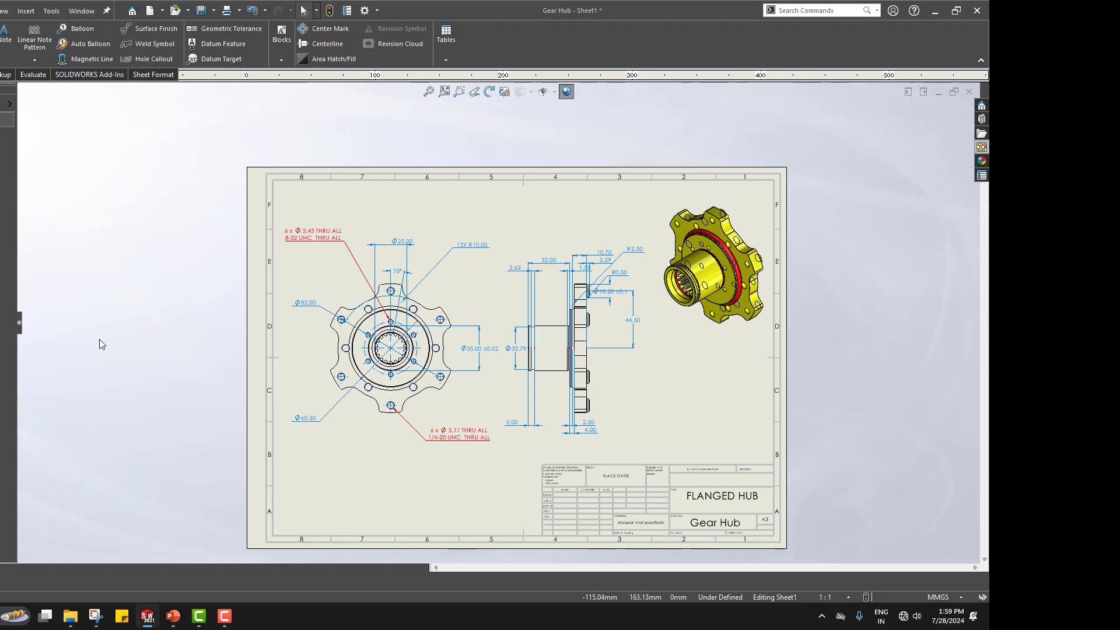
- Add a second sheet to the drawing and place the hub's Front view in the left half of it
key("z")
scroll(800, 400, "down", 2)
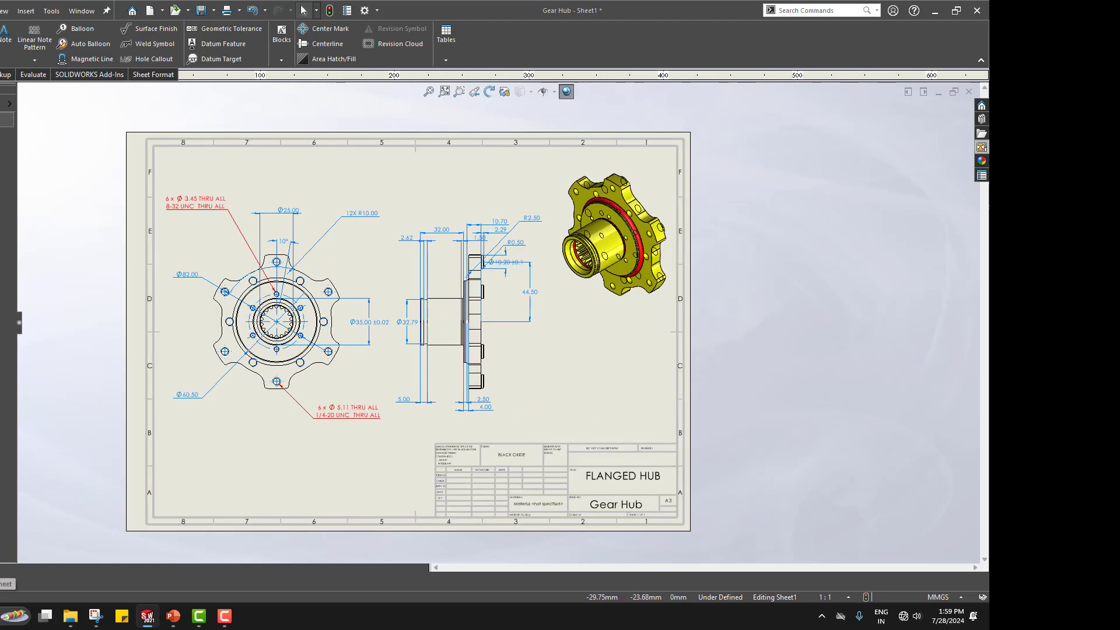
left_click(0, 568)
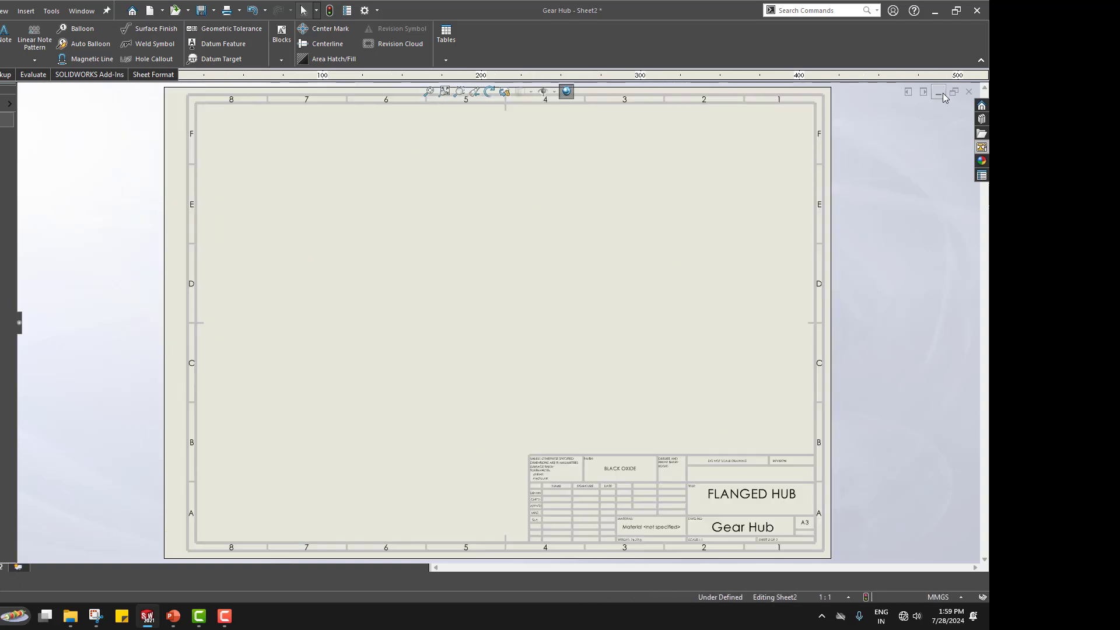
left_click(982, 148)
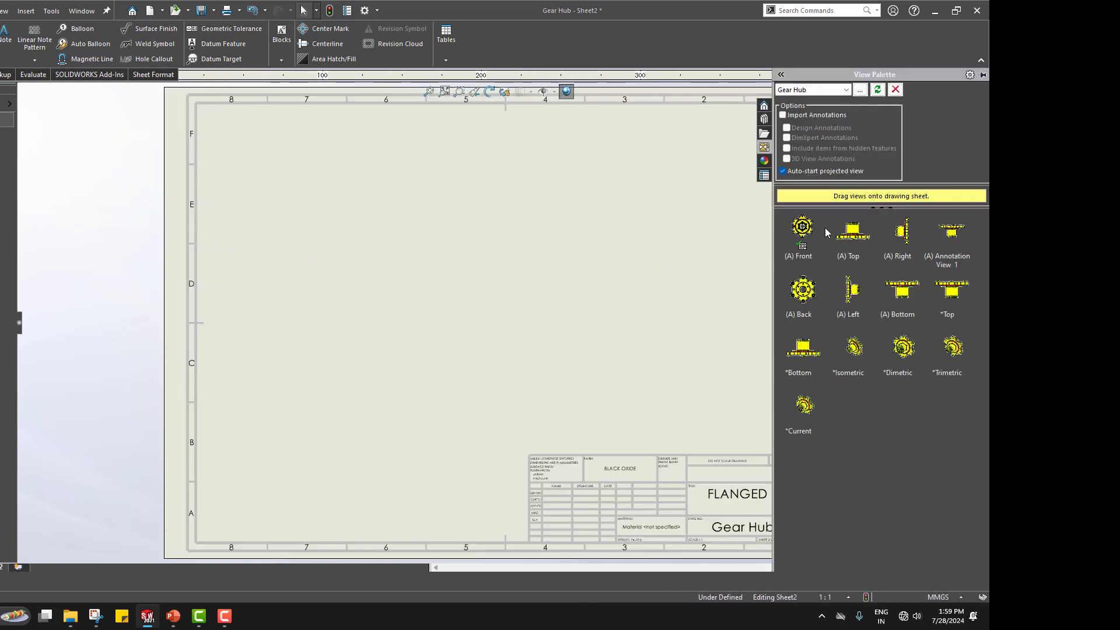
left_click_drag(803, 231, 341, 312)
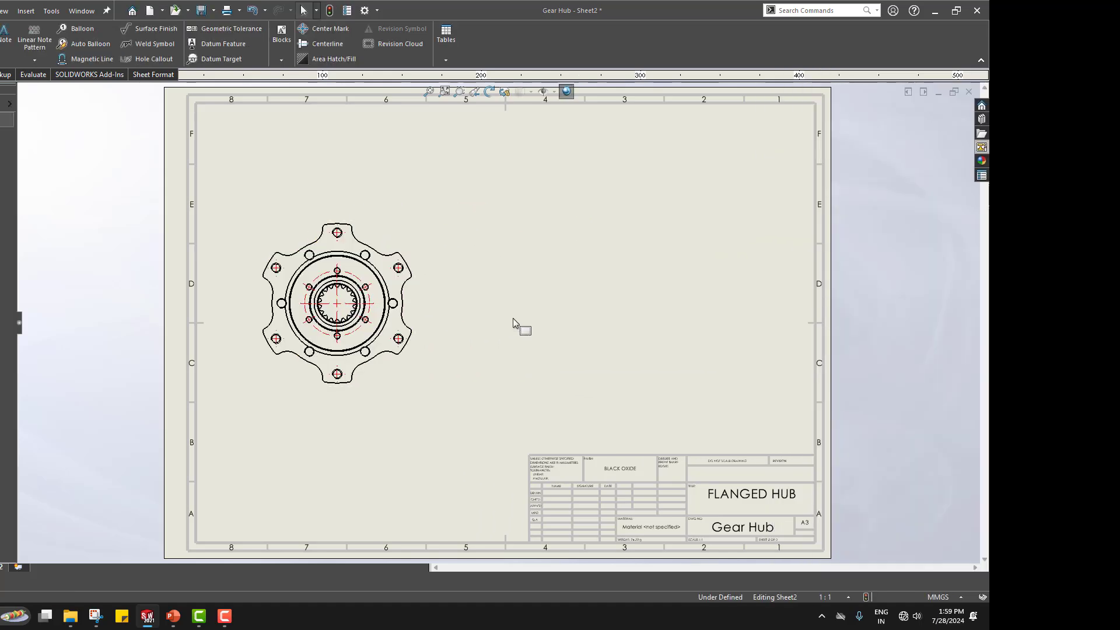
- Create a half section view of the front view, cut through the hub's centre, and place it to the right of its parent
scroll(458, 297, "up", 2)
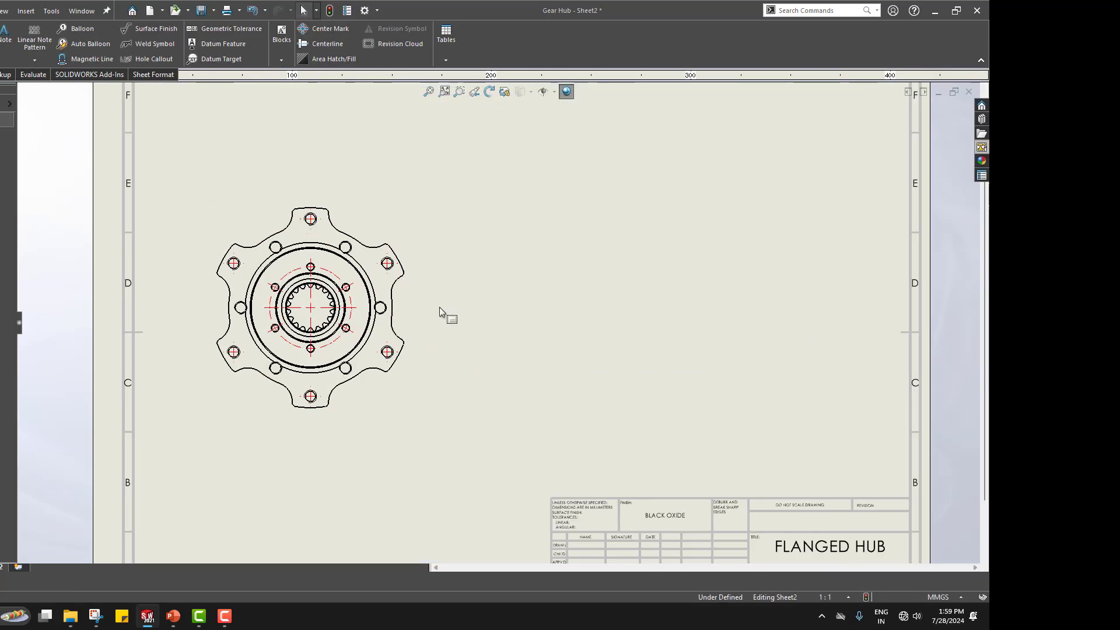
scroll(382, 348, "down", 2)
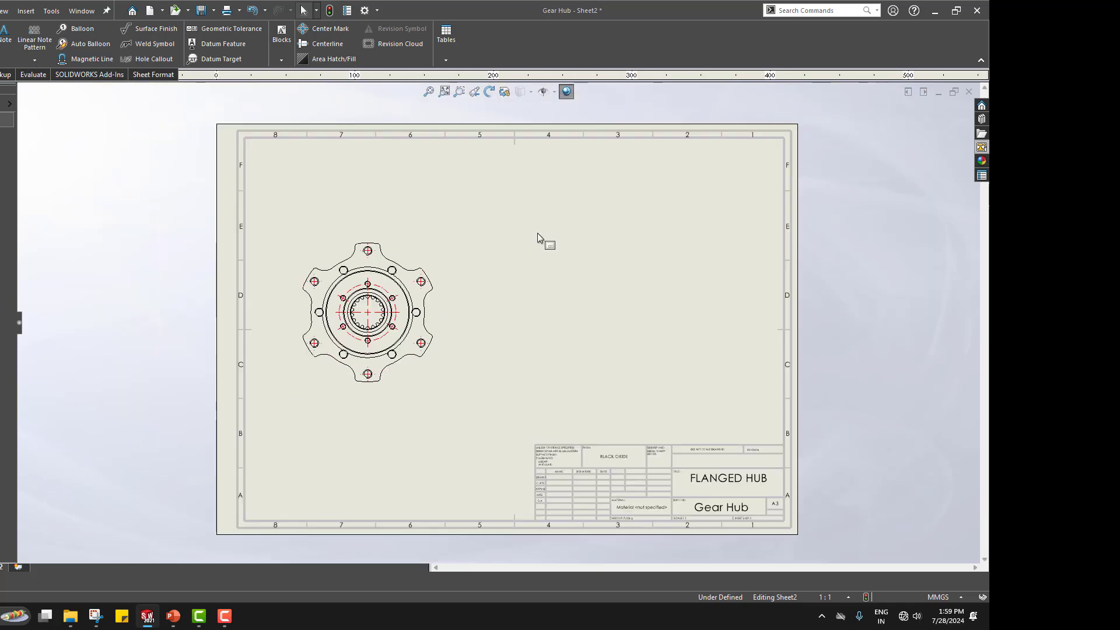
scroll(540, 239, "up", 1)
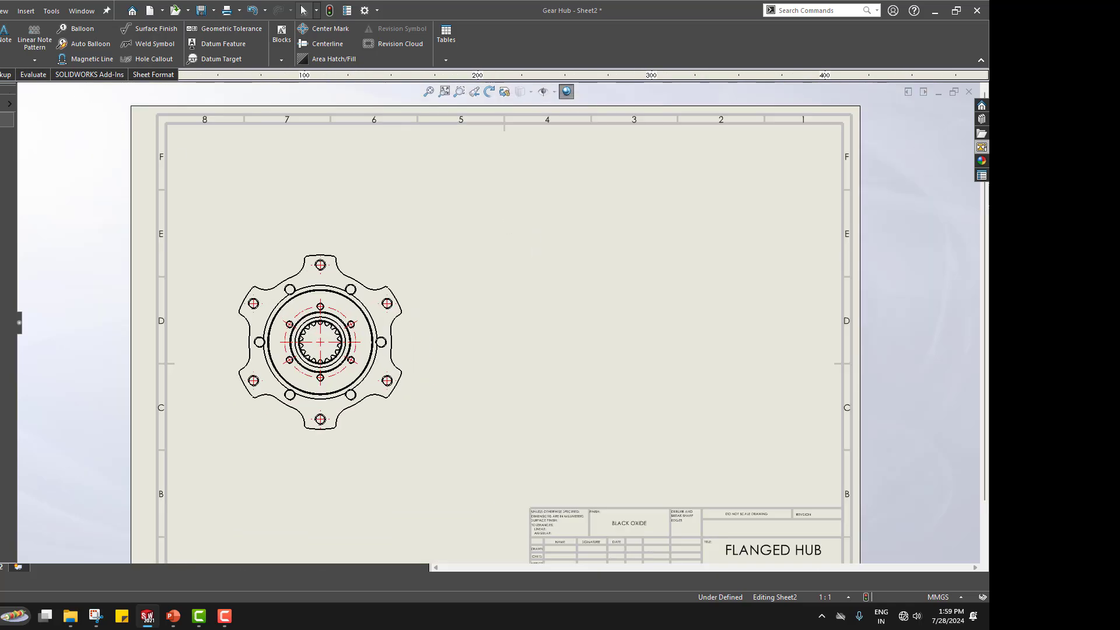
left_click(0, 74)
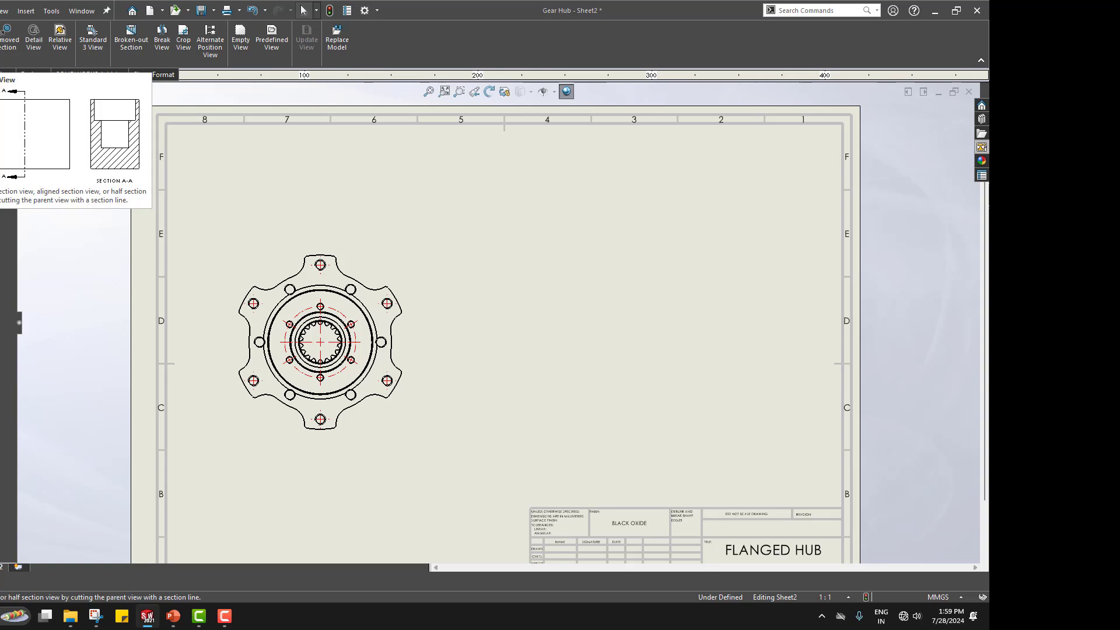
left_click(1, 36)
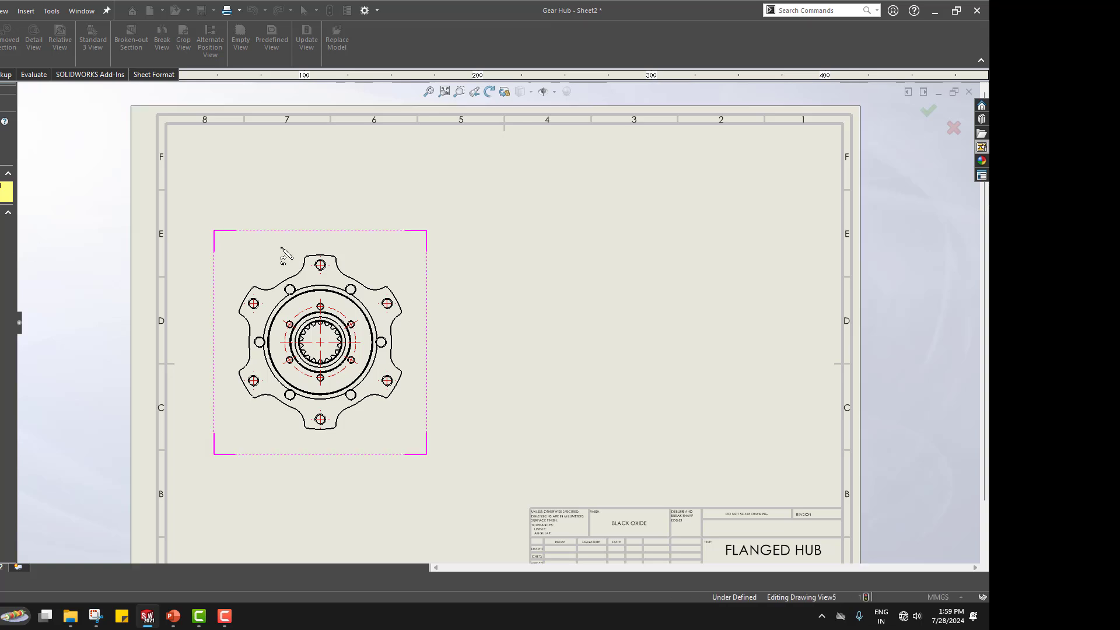
left_click(322, 344)
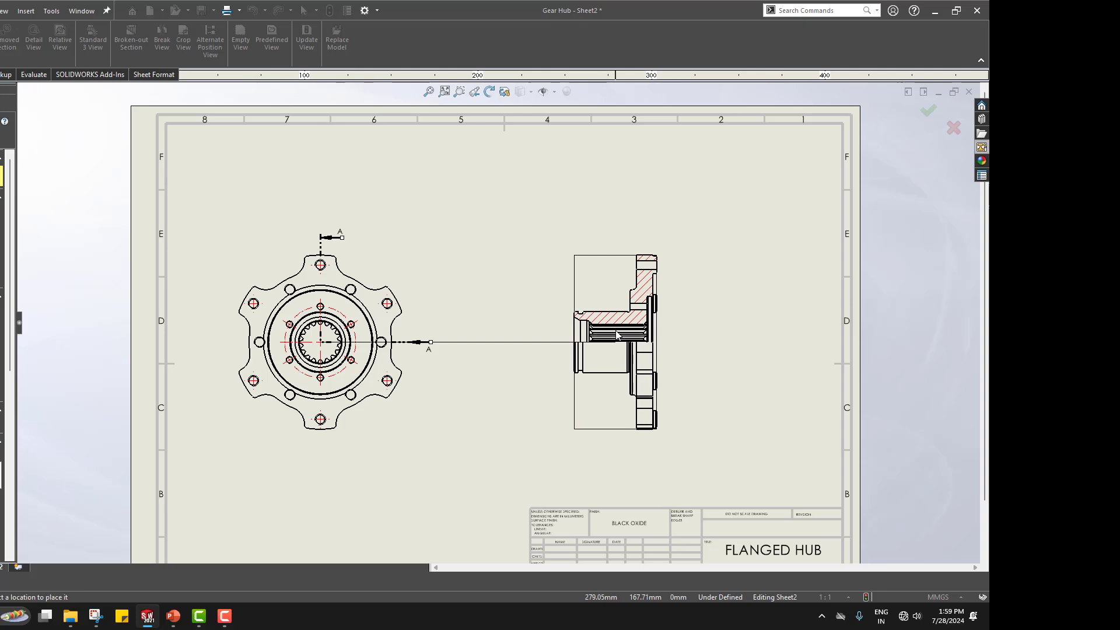
left_click(581, 335)
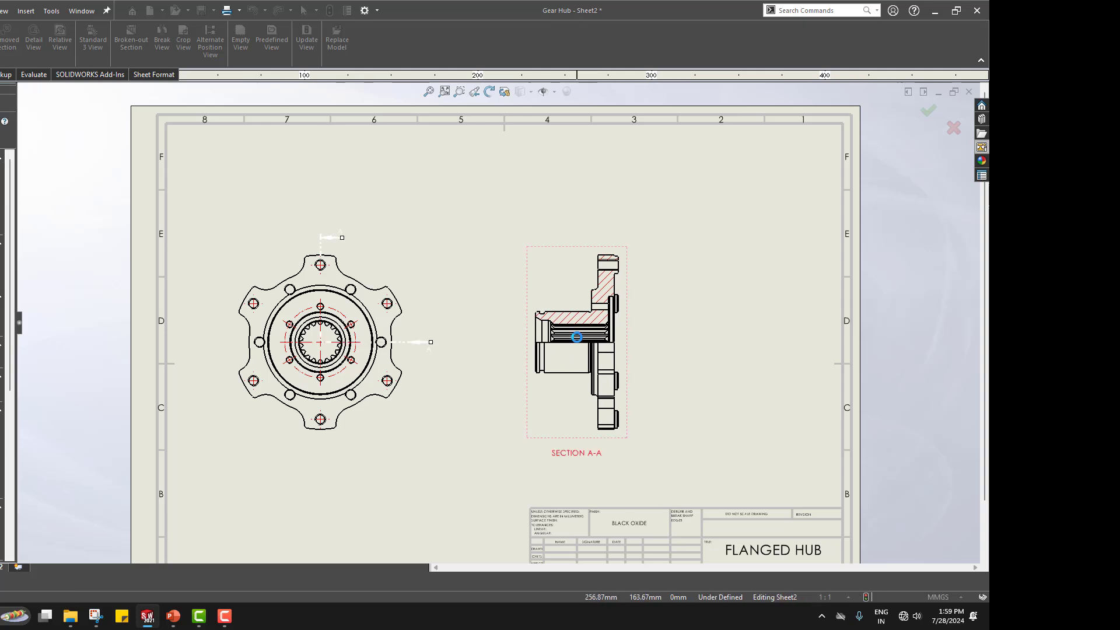
left_click(460, 408)
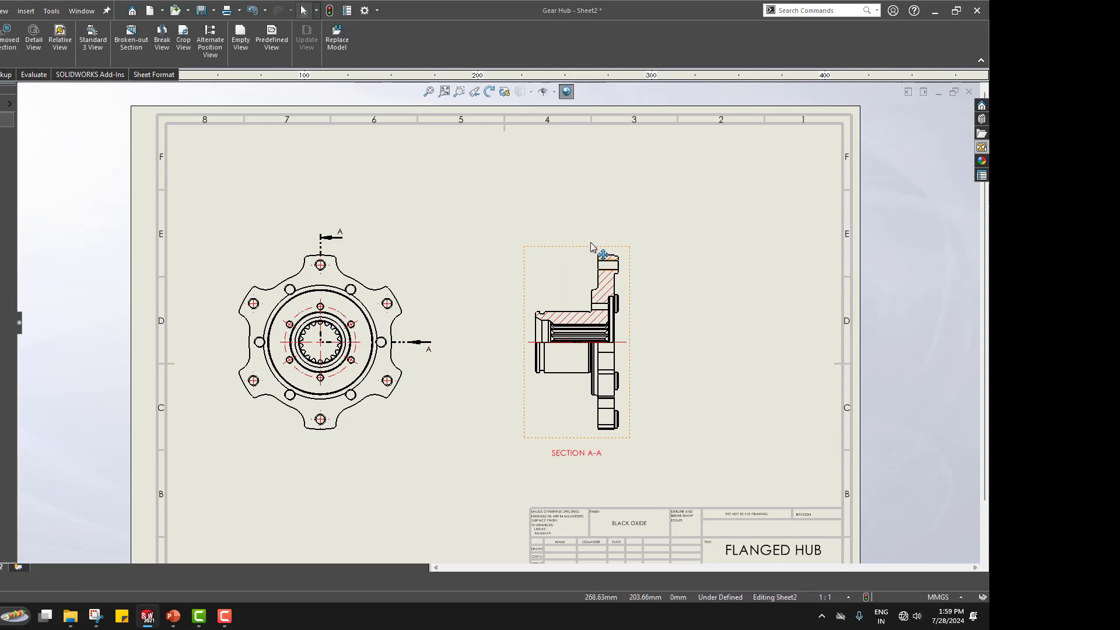
- Convert Section View A-A of the hub into an isometric section view
left_click(569, 261)
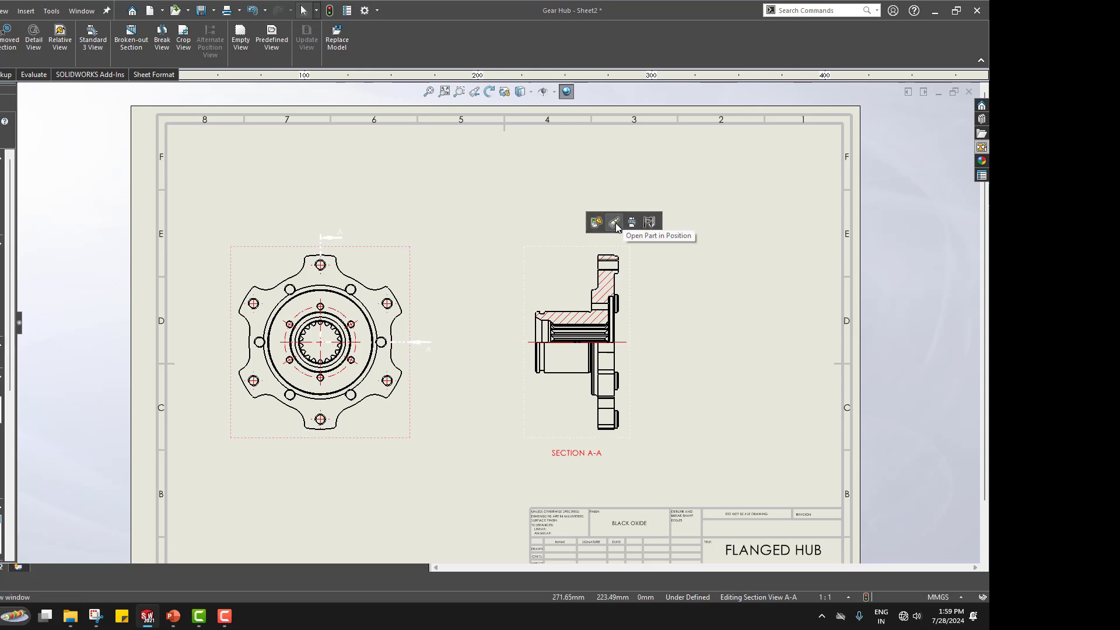
right_click(581, 249)
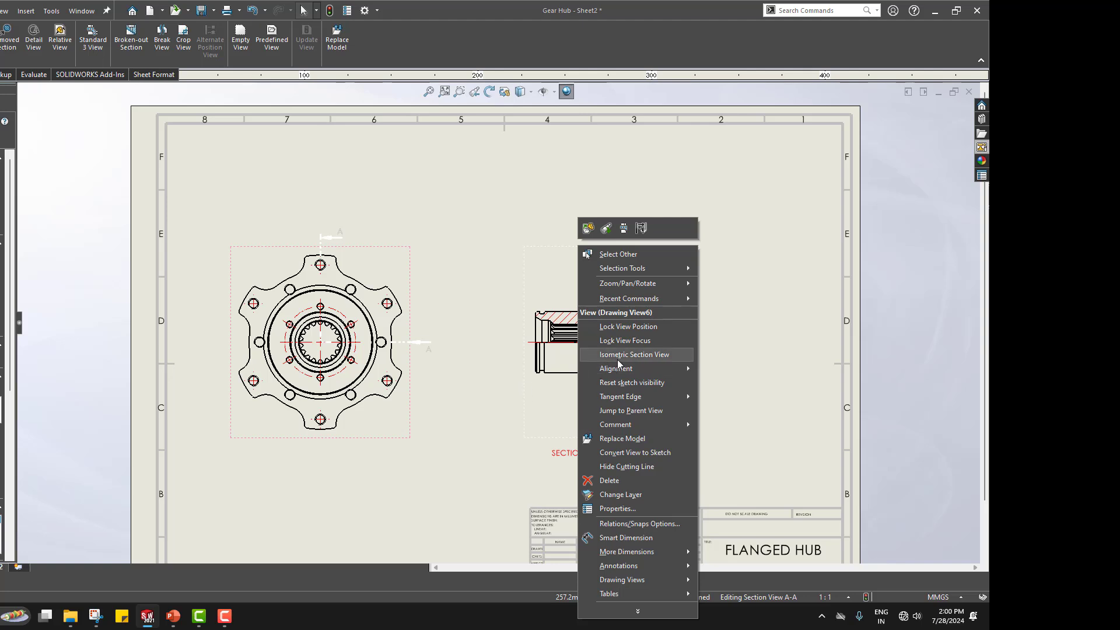
left_click(650, 356)
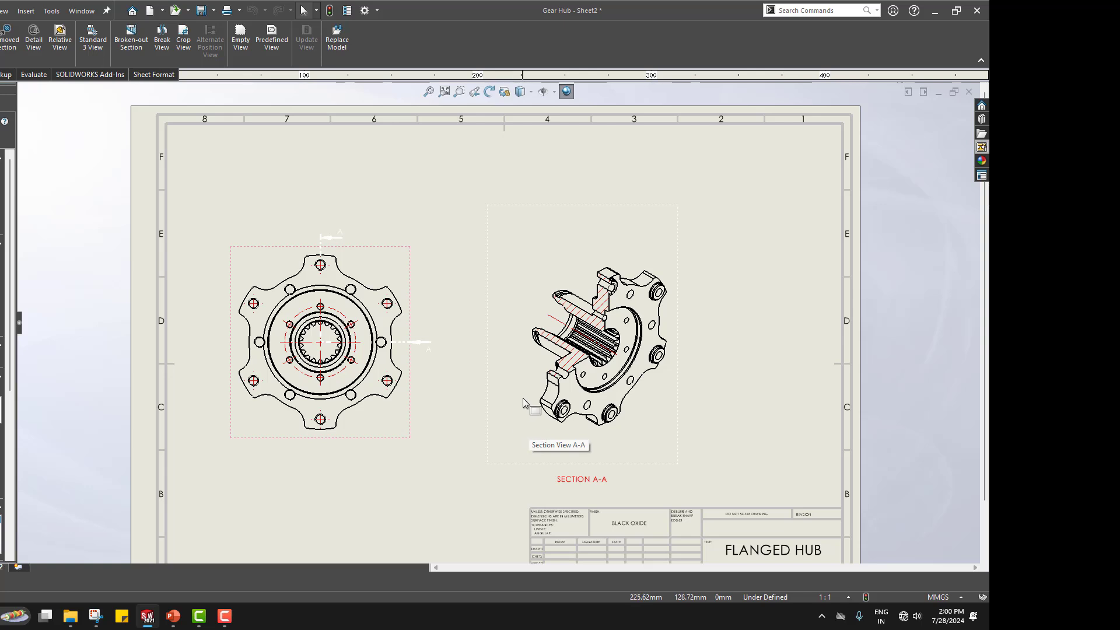
- Rotate the isometric section view in 3D so the cut faces front with the hub's bore forward, and move it further right on the sheet
left_click(505, 93)
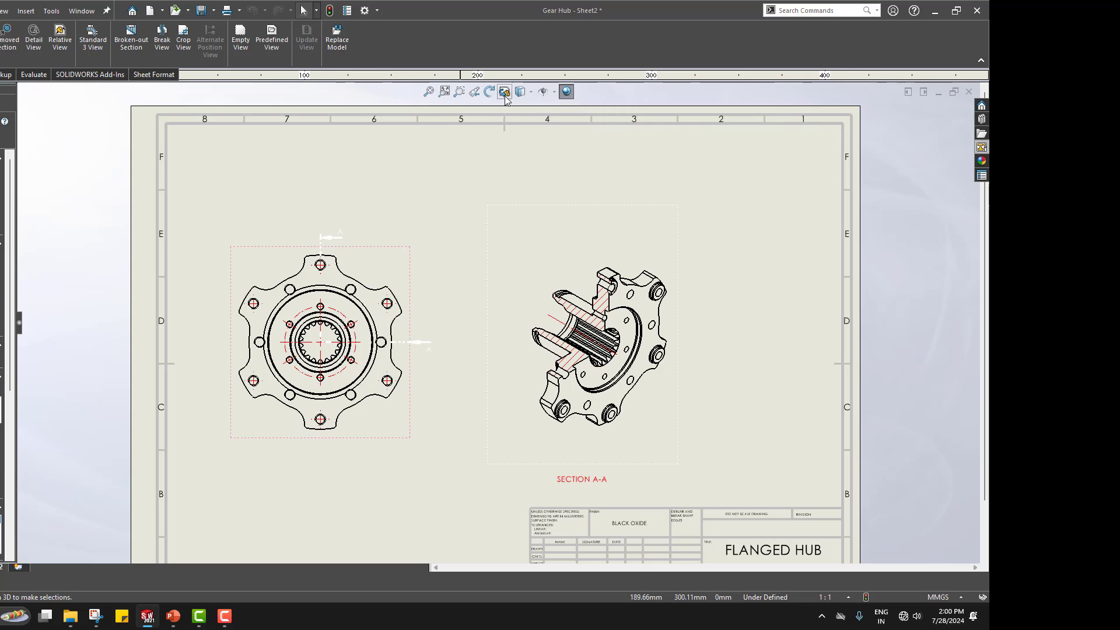
mouse_move(543, 298)
left_mouse_down()
mouse_move(675, 353)
mouse_move(682, 420)
mouse_move(600, 313)
mouse_move(527, 268)
mouse_move(583, 245)
mouse_move(533, 243)
mouse_move(566, 274)
mouse_move(557, 257)
mouse_move(618, 292)
mouse_move(616, 320)
left_mouse_up()
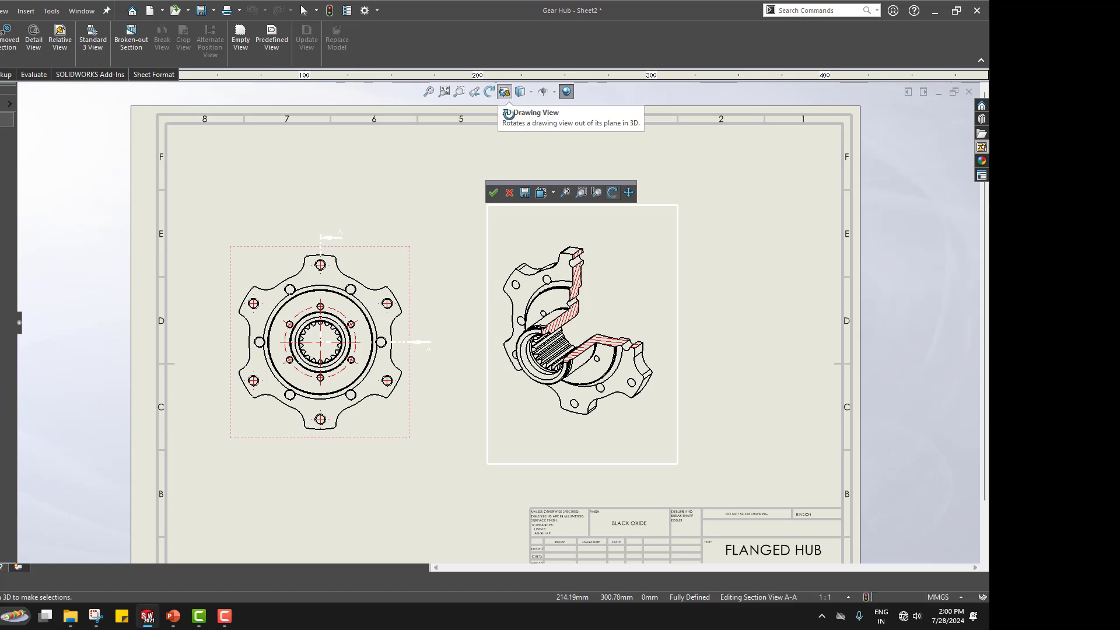
left_click(494, 192)
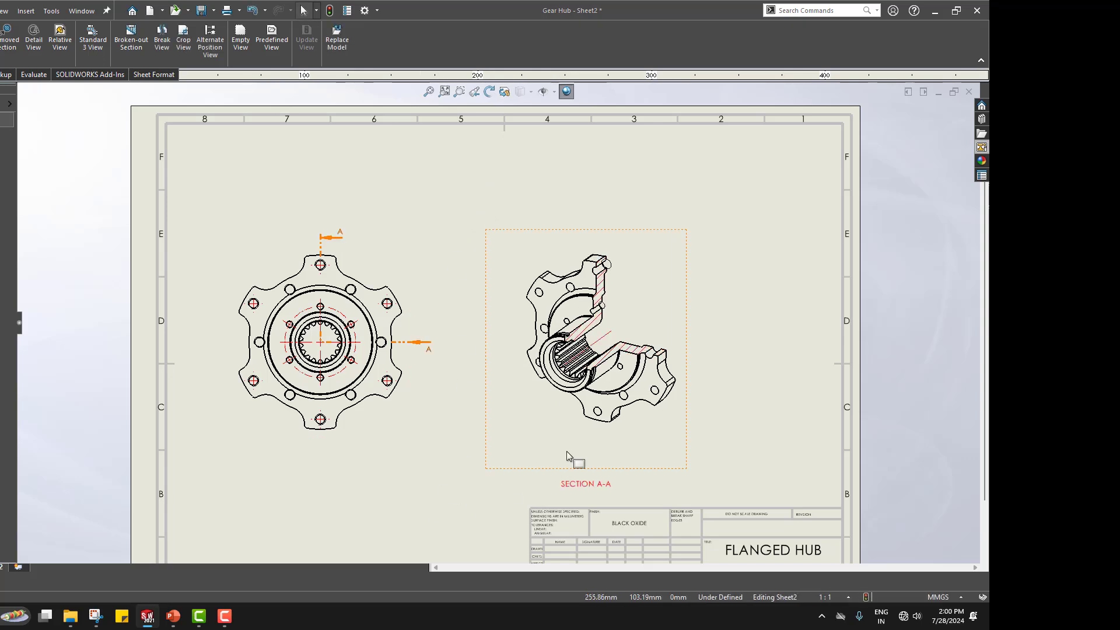
left_click_drag(561, 470, 630, 461)
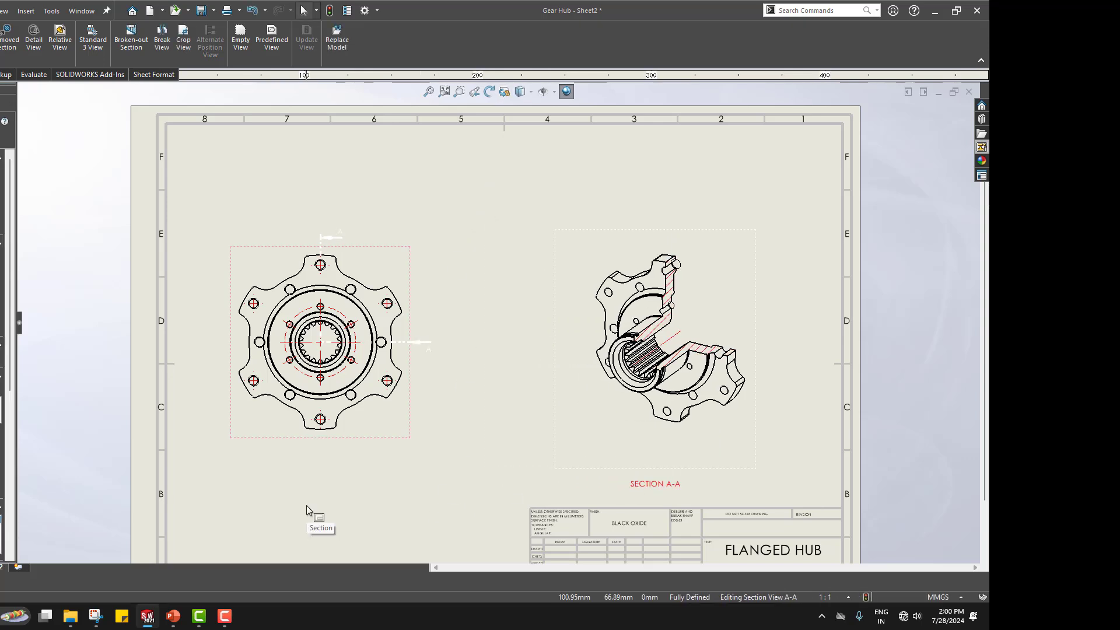
- Create a detail view around the upper-right lobe hole of the front view and place it above, between the two existing views
scroll(309, 444, "down", 1)
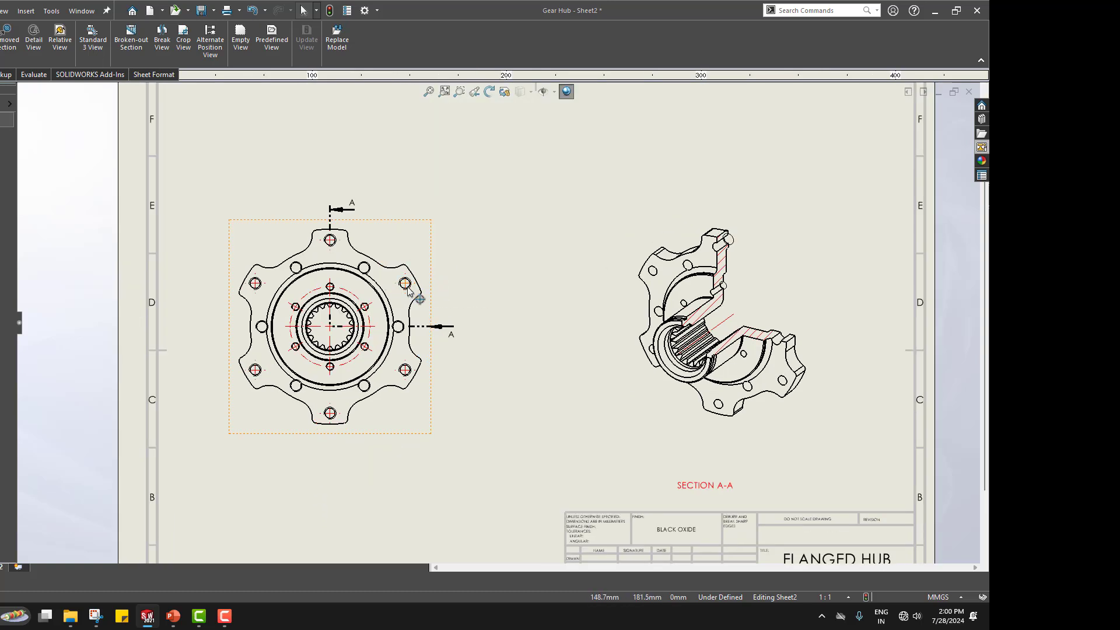
left_click(40, 46)
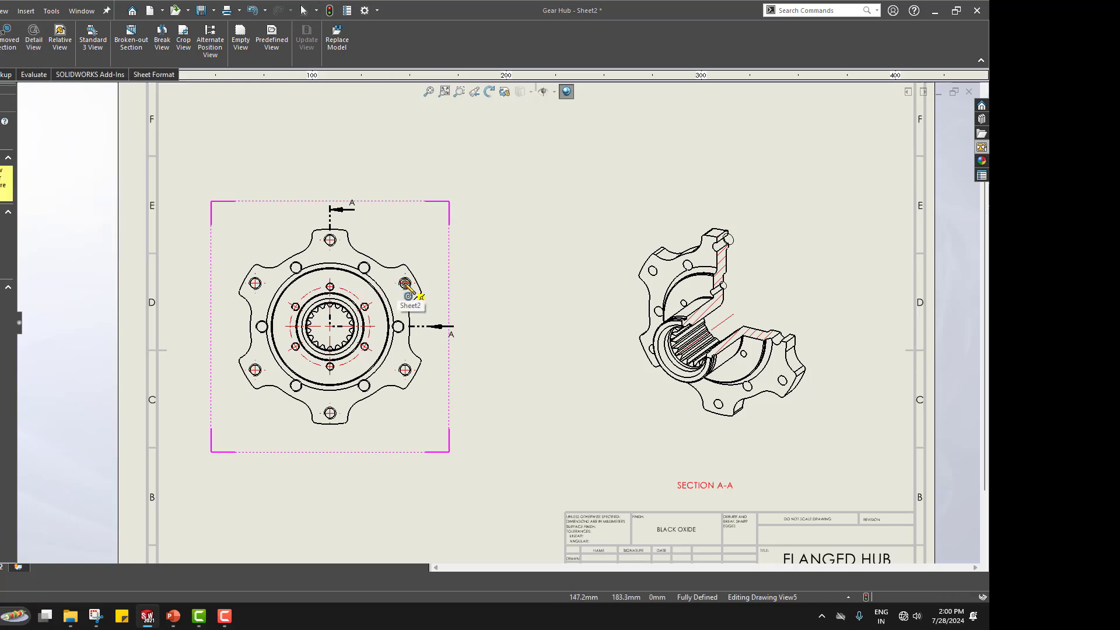
left_click(405, 284)
left_click(429, 253)
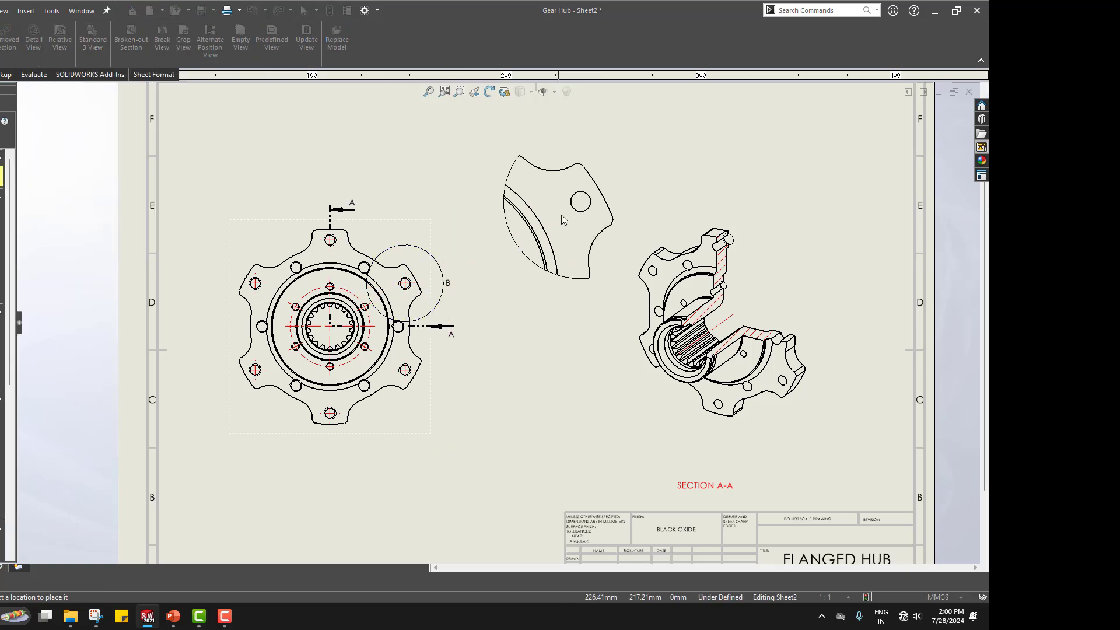
left_click(557, 184)
scroll(511, 379, "up", 1)
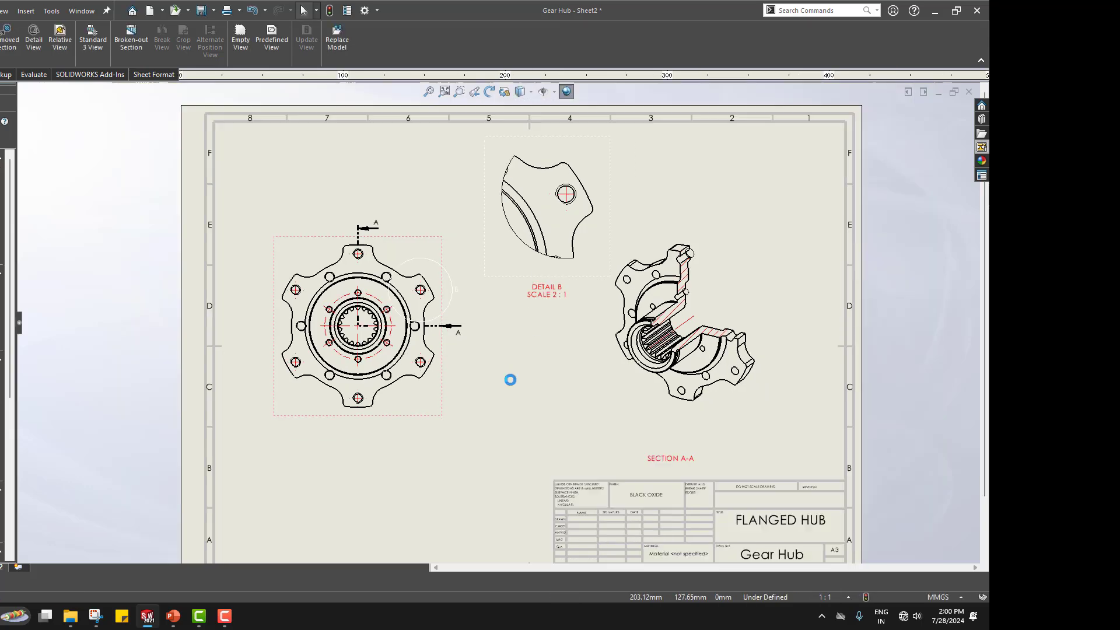
scroll(510, 380, "up", 1)
scroll(722, 190, "down", 1)
left_click(360, 470)
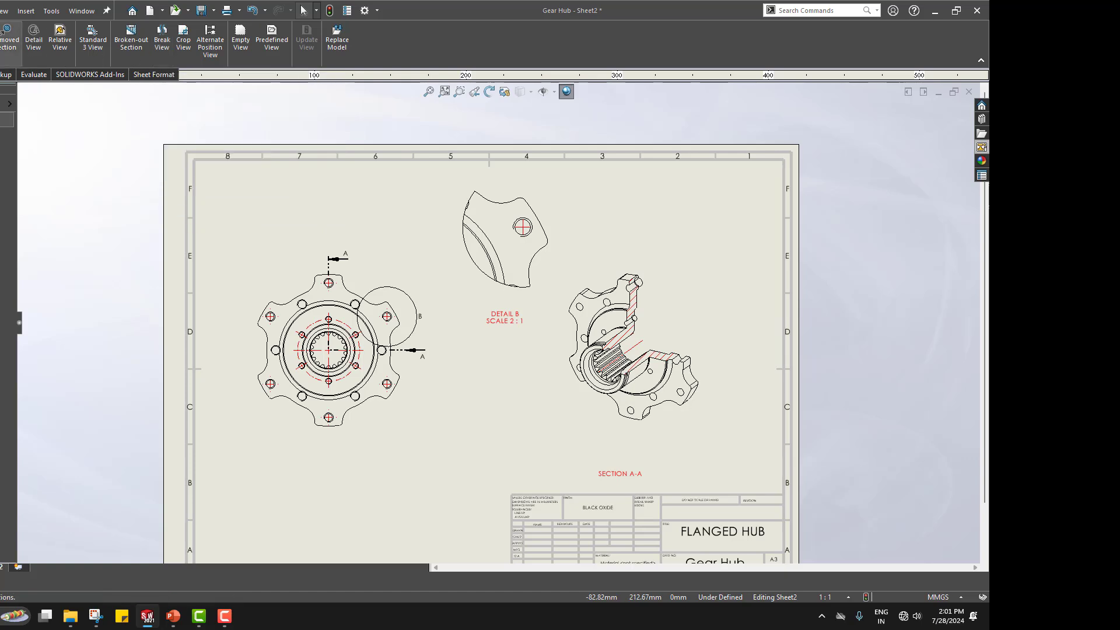
left_click(7, 49)
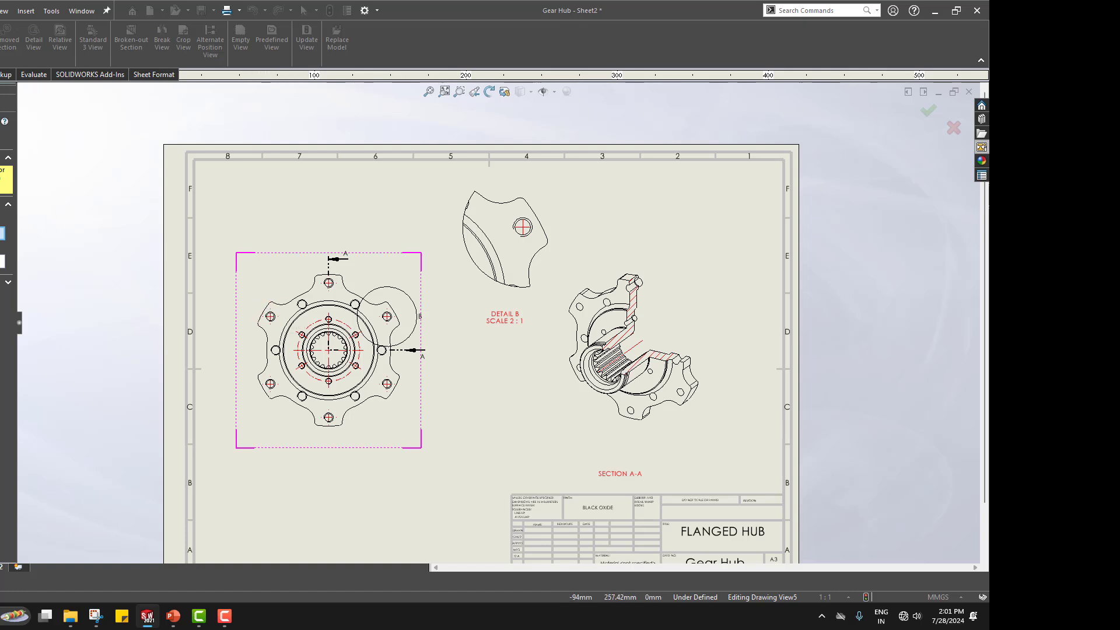
key("Escape")
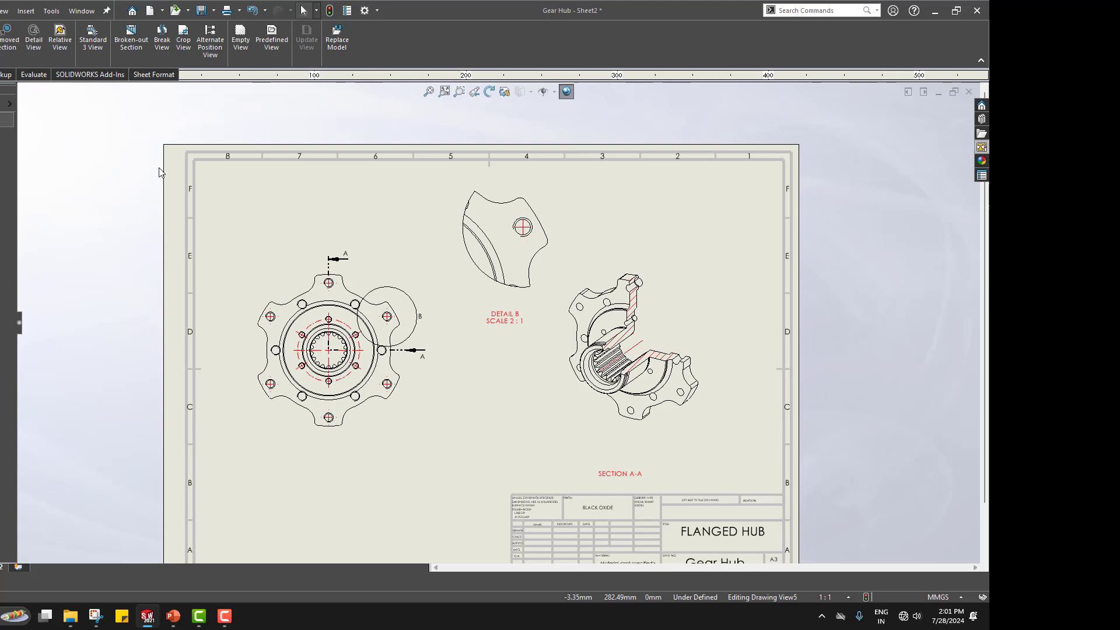
key("f")
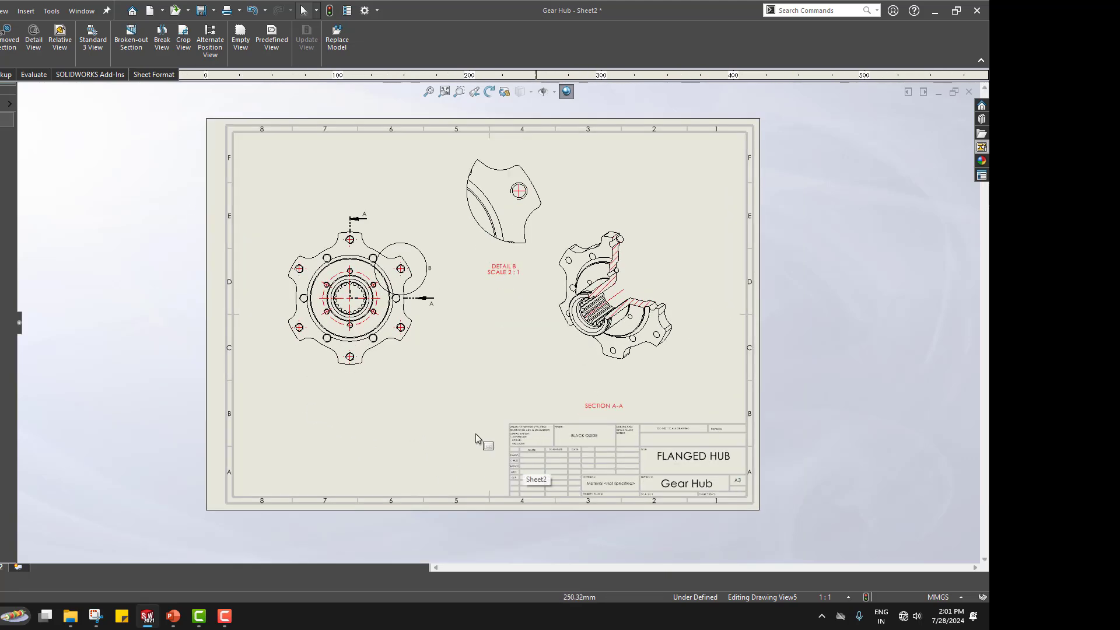
scroll(289, 424, "down", 1)
scroll(296, 421, "up", 1)
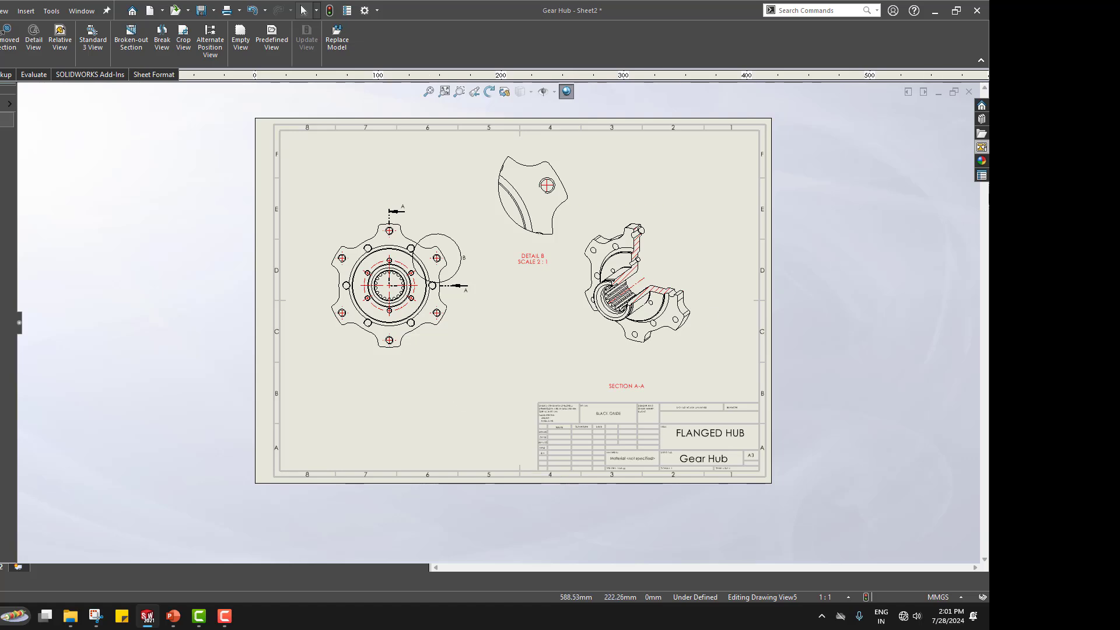
scroll(488, 335, "down", 2)
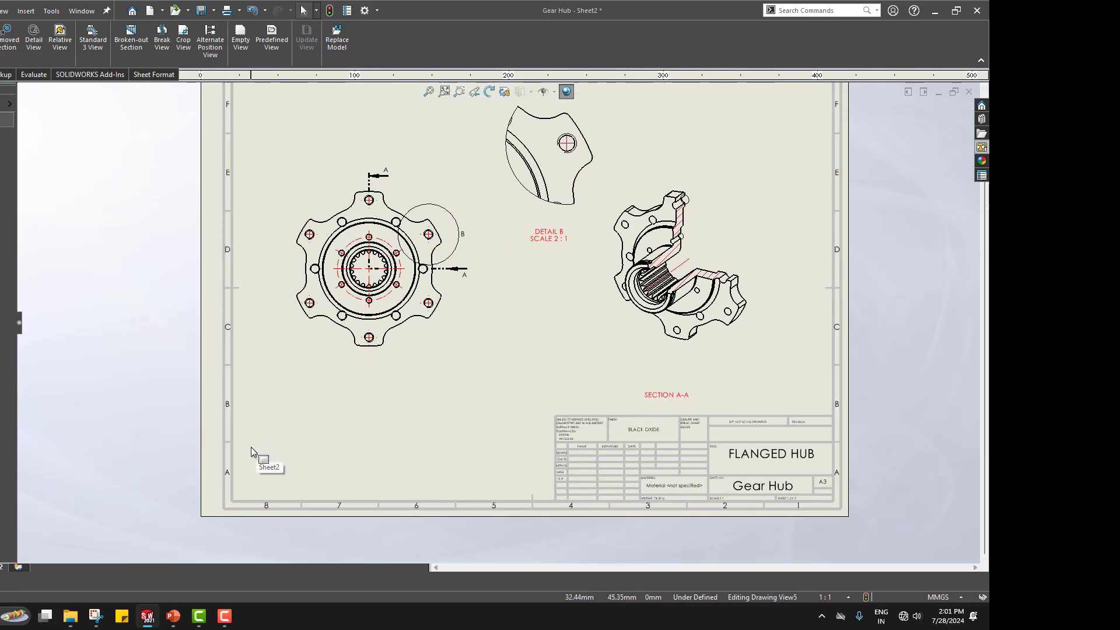
scroll(348, 413, "up", 2)
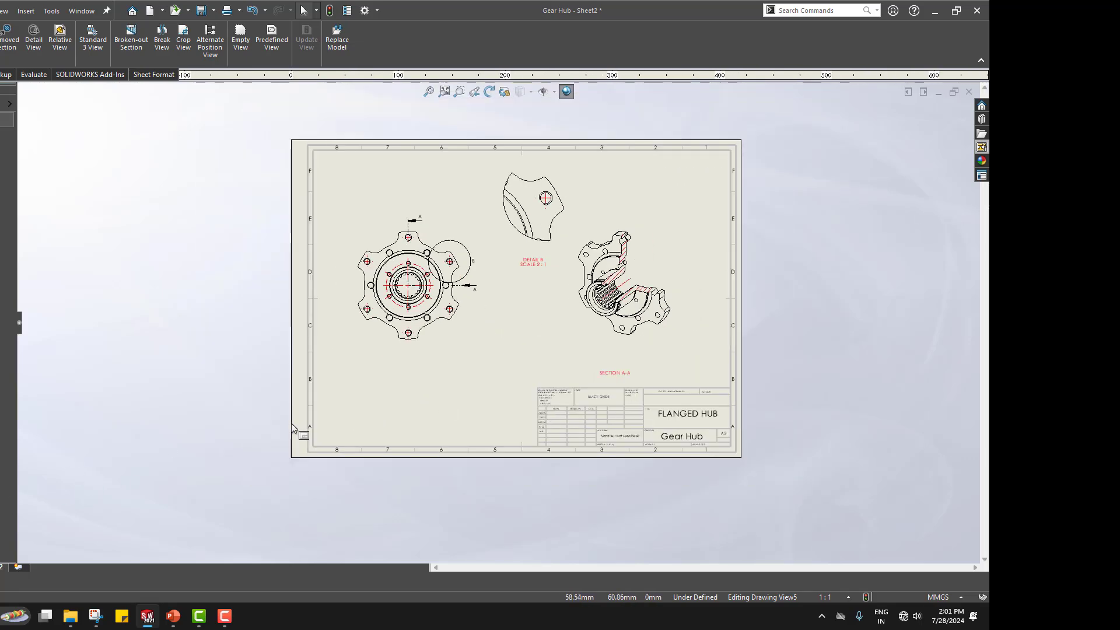
scroll(733, 128, "down", 2)
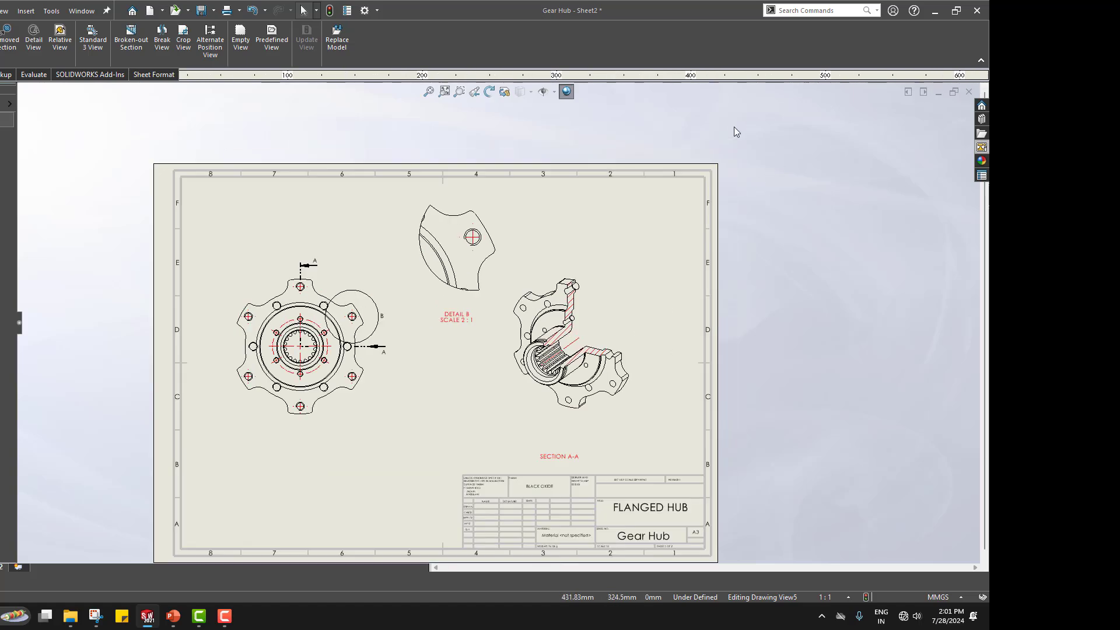
scroll(715, 215, "up", 2)
scroll(583, 449, "down", 1)
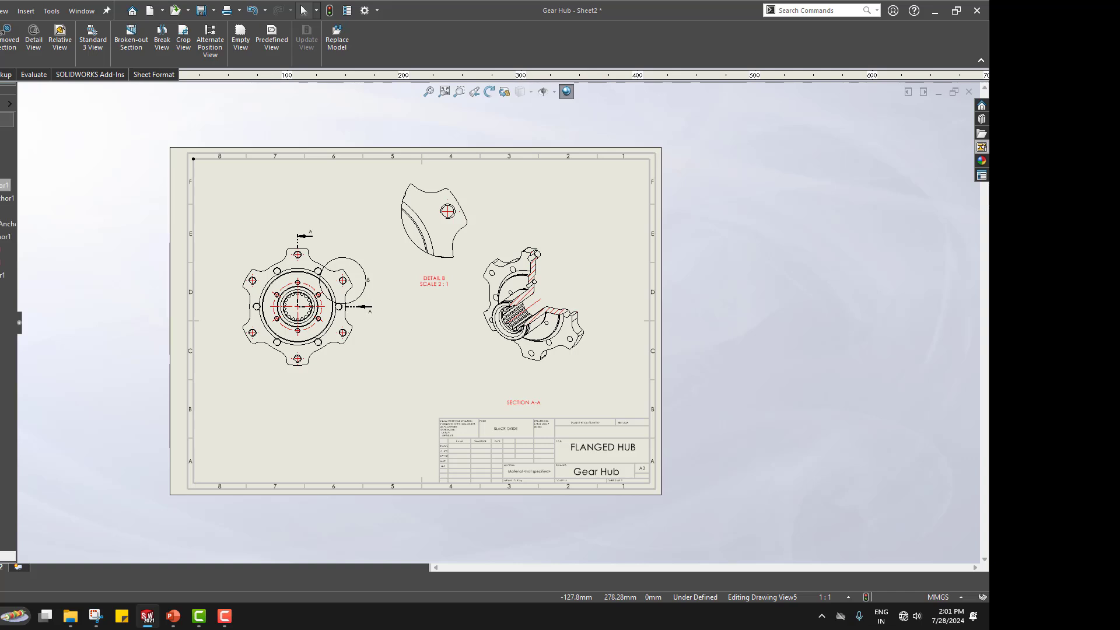
- Open the sheet format of Sheet2 for editing at the title block
right_click(0, 160)
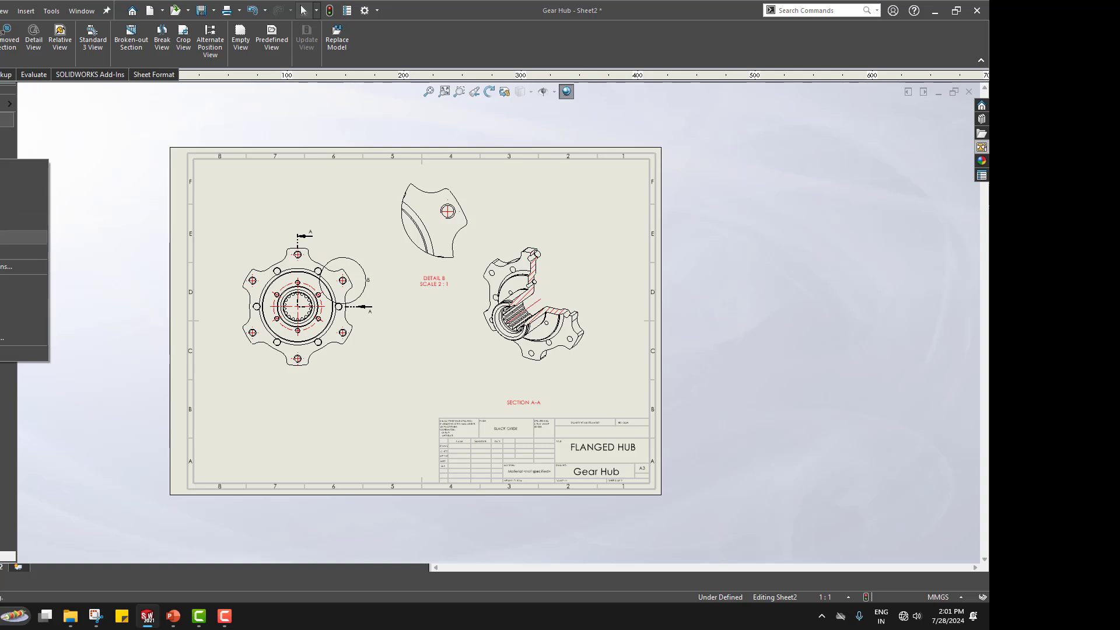
right_click(0, 567)
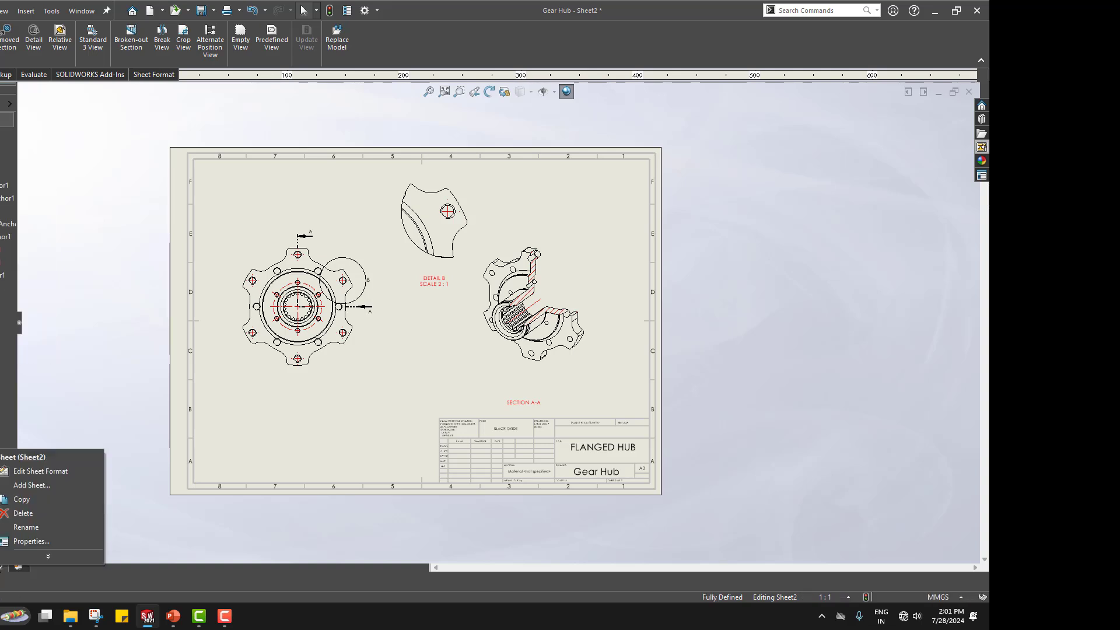
left_click(42, 472)
scroll(657, 443, "down", 3)
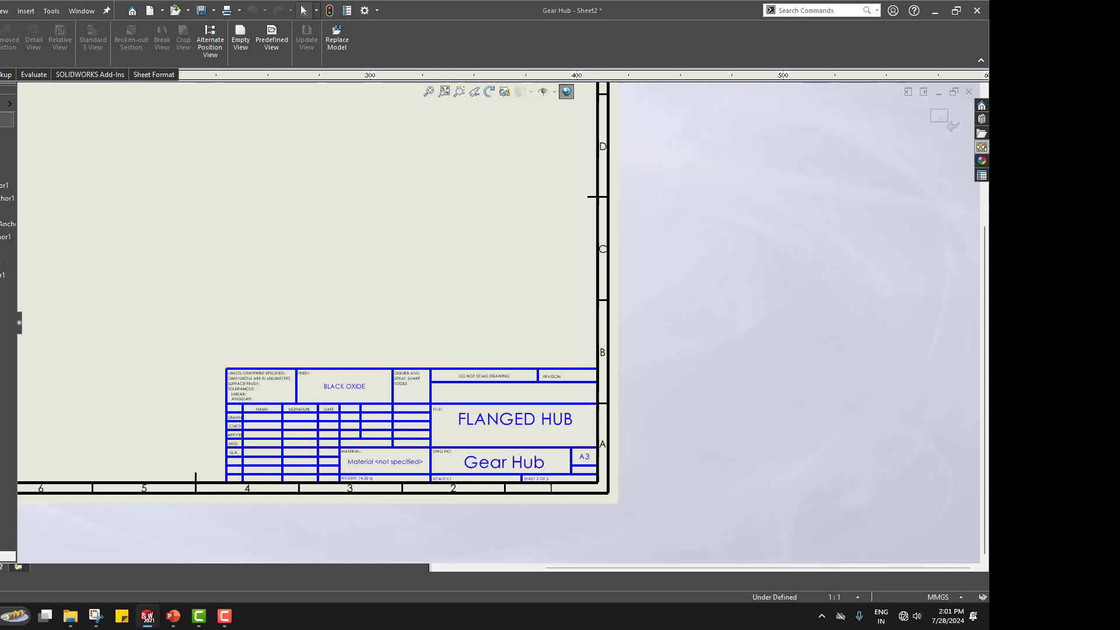
left_click(0, 10)
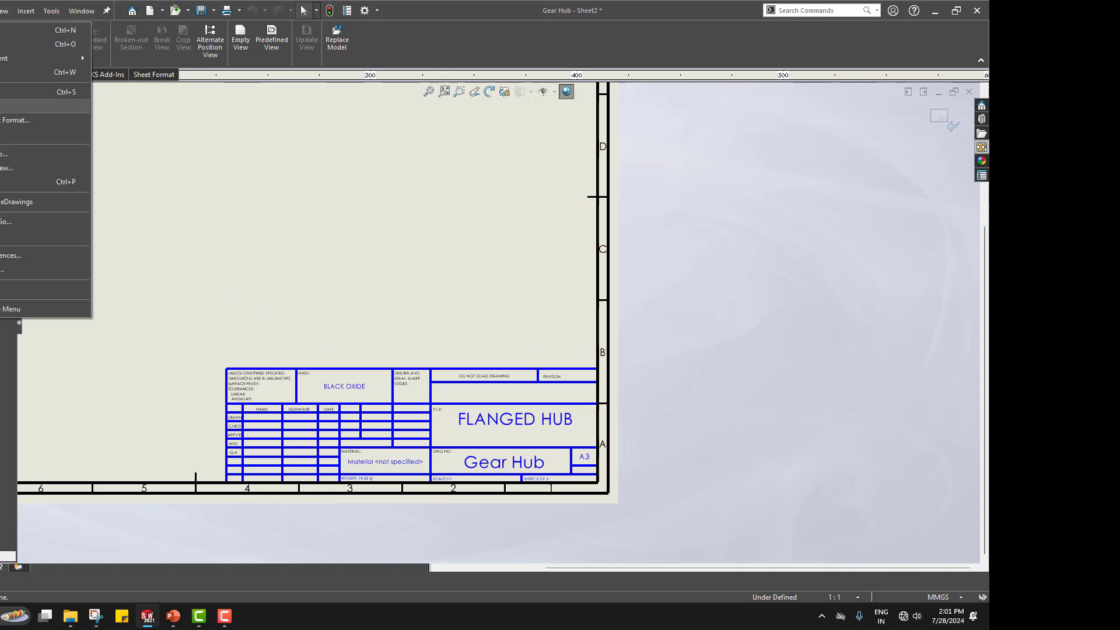
left_click(1, 106)
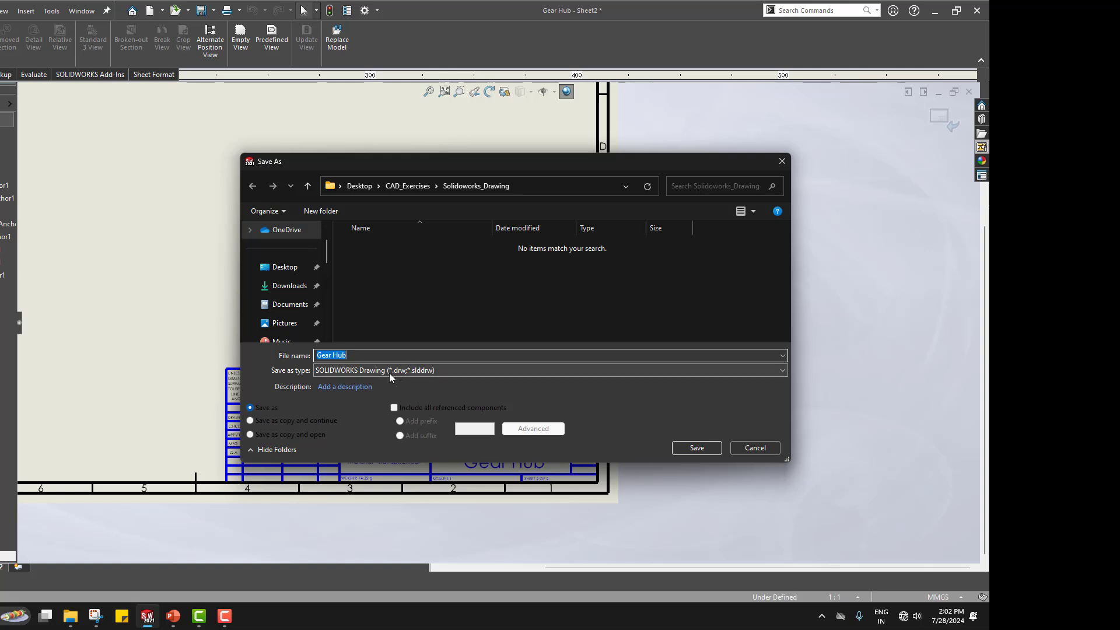
left_click(390, 372)
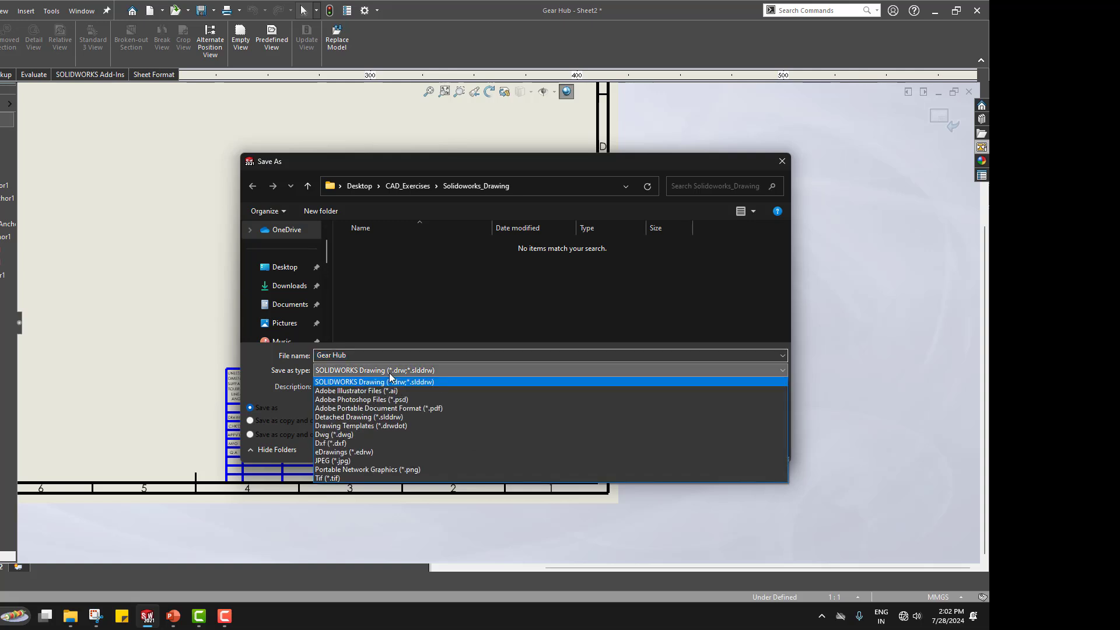
left_click(361, 426)
left_click(755, 448)
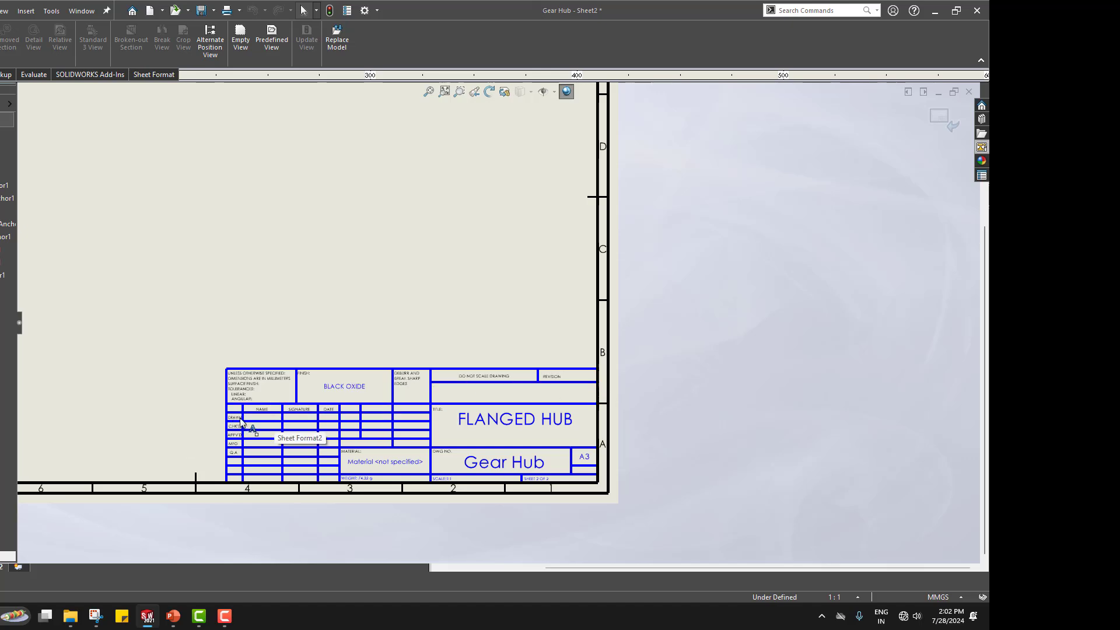
- Delete the finish, deburr, do-not-scale and revision entries with their dividers and the top border line of the title block
scroll(240, 420, "up", 1)
scroll(269, 407, "down", 3)
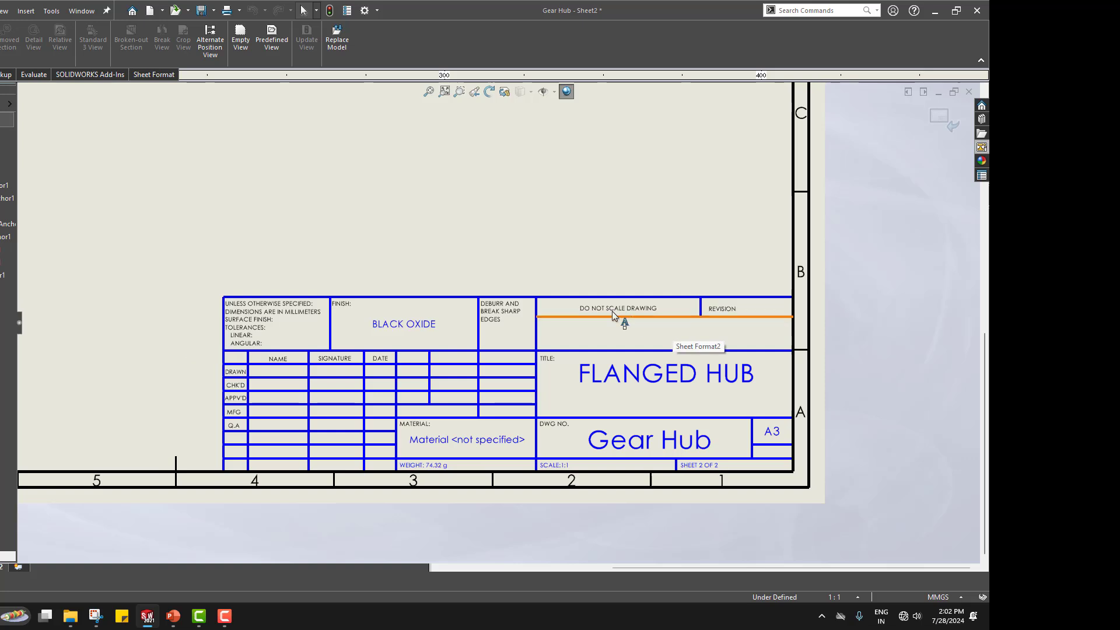
left_click_drag(185, 260, 709, 337)
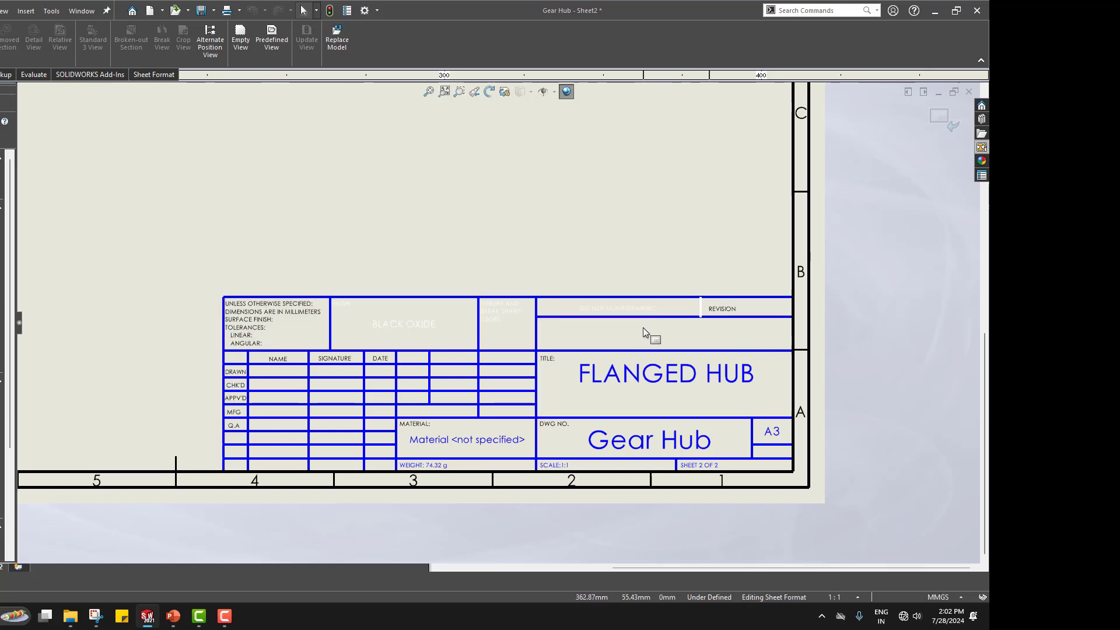
key("Delete")
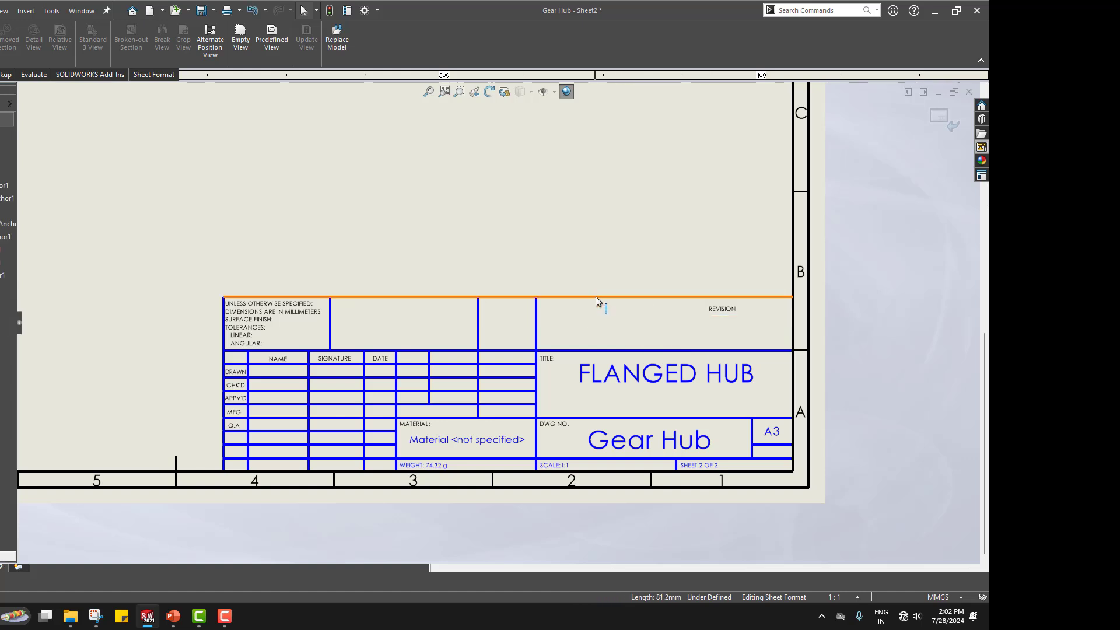
left_click(597, 296)
key("Delete")
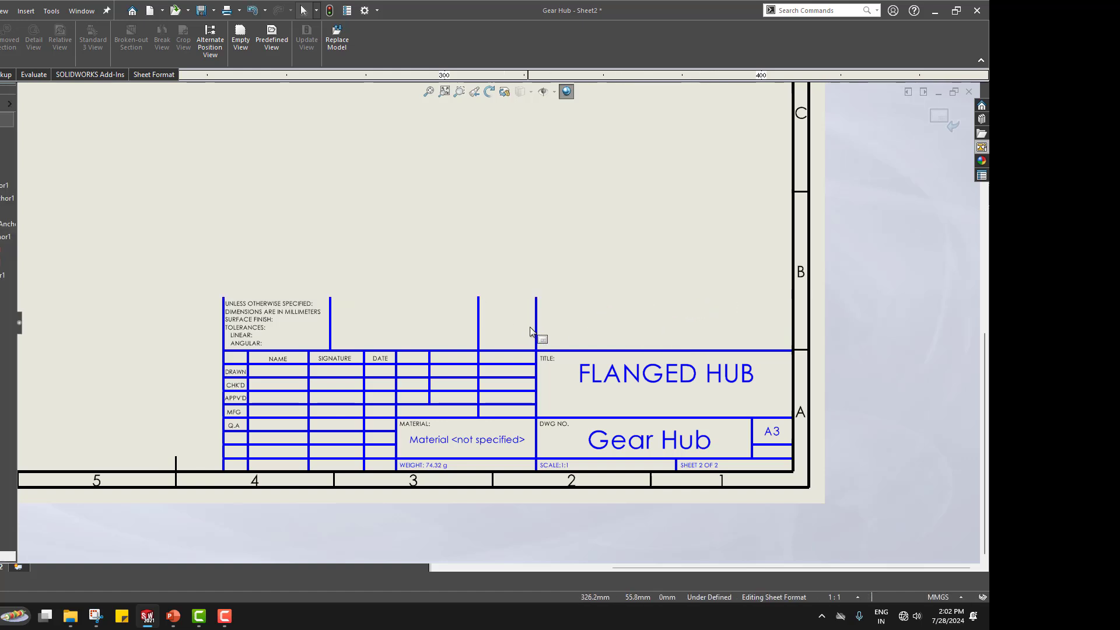
- Delete the tolerances note and the four vertical lines that extend above the title block's name and title rows
left_click(251, 320)
key("Delete")
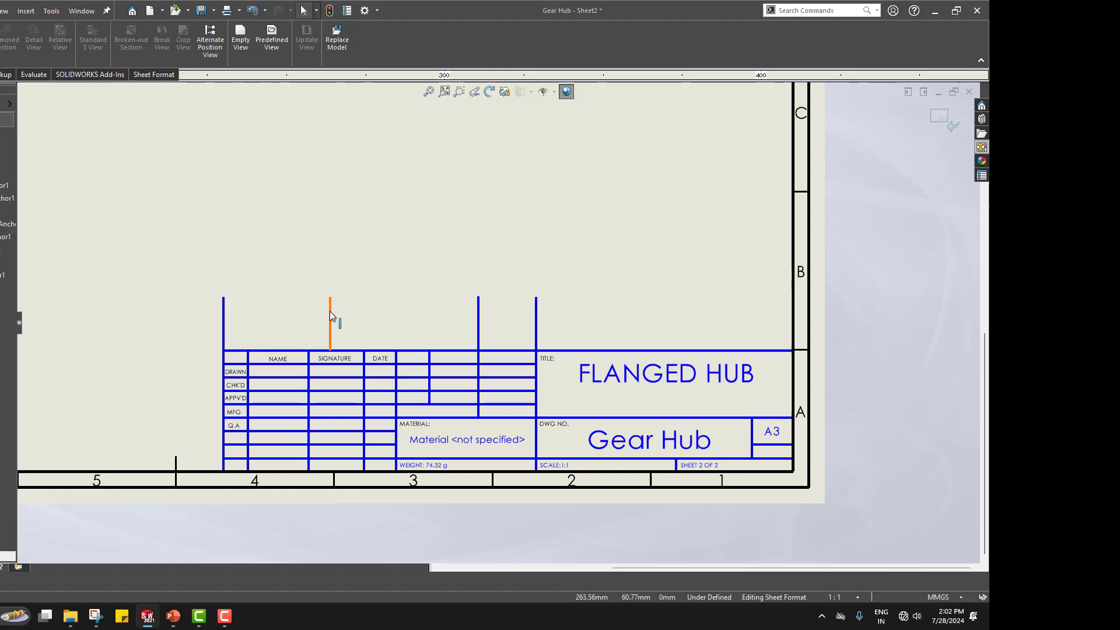
left_click(331, 320)
key("Delete")
left_click(477, 308)
key("Delete")
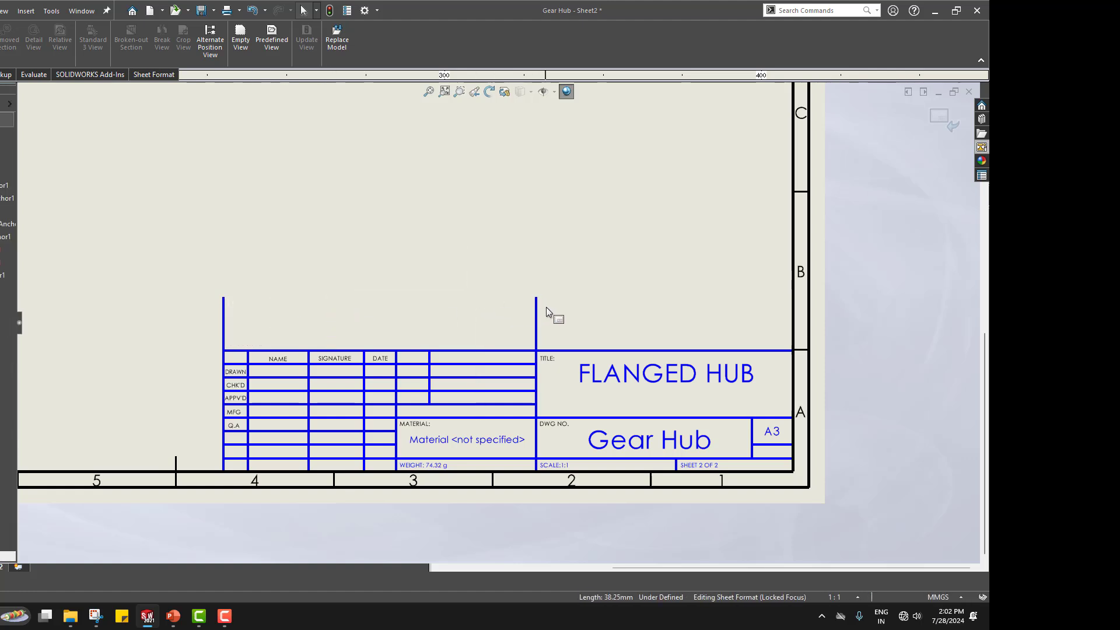
left_click(537, 306)
key("Delete")
left_click(223, 307)
key("Delete")
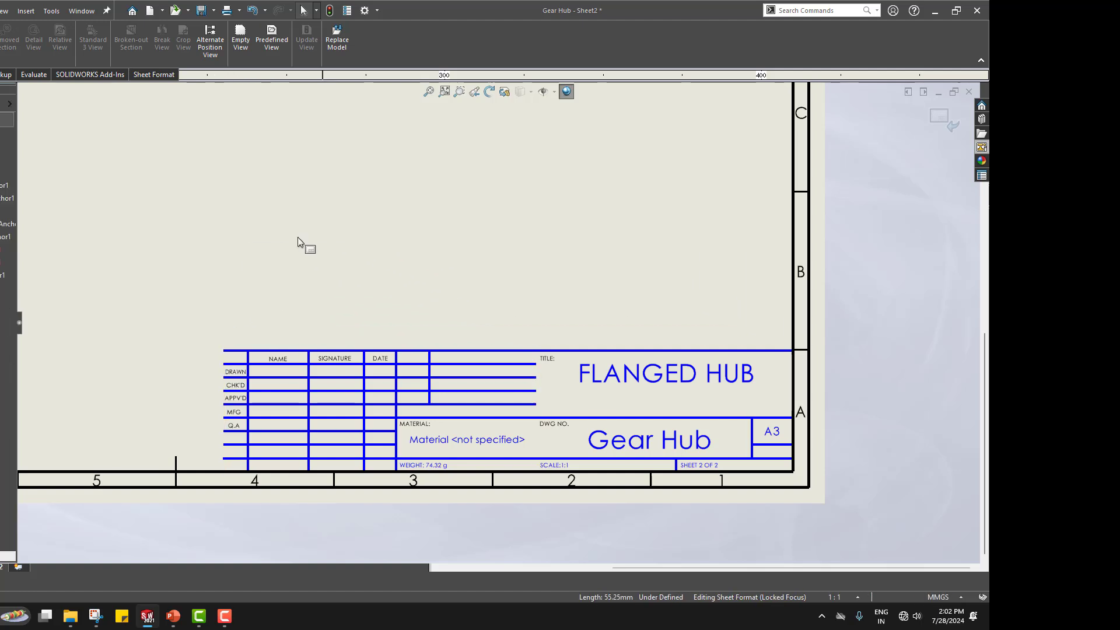
- Draw a vertical line about 38 mm long closing the title block's left side from its top edge to the sheet border
key("l")
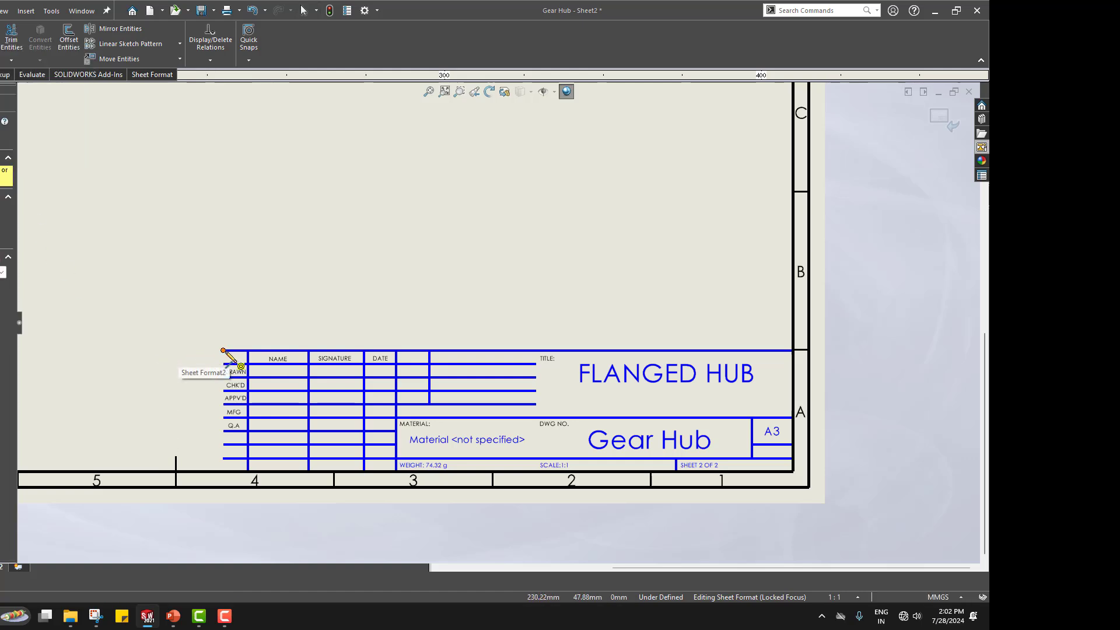
left_click(223, 350)
left_click(222, 471)
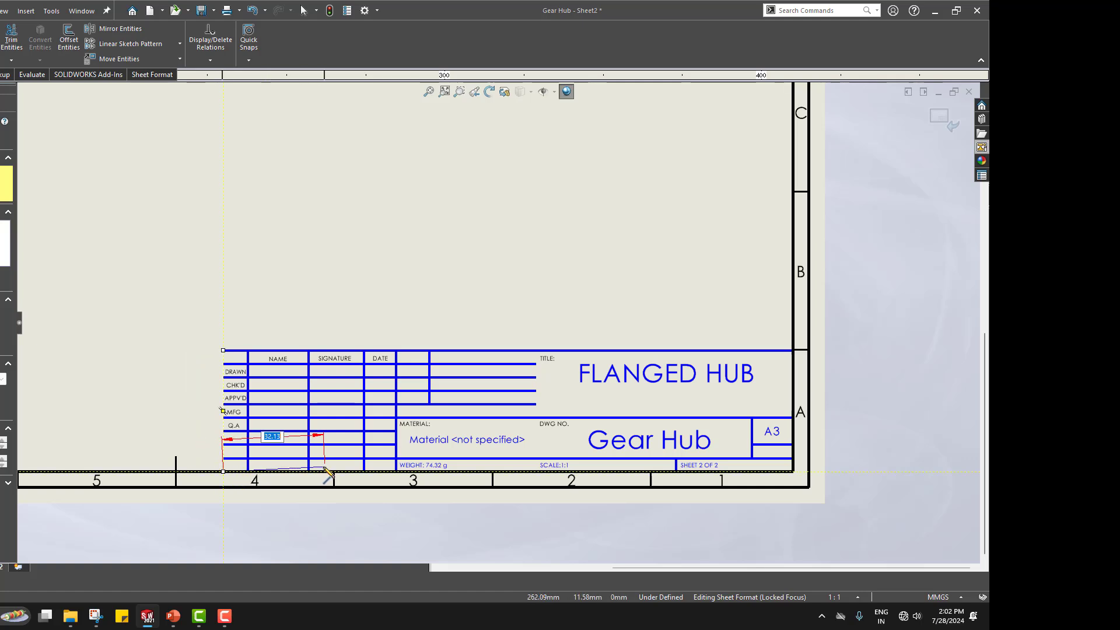
key("Escape")
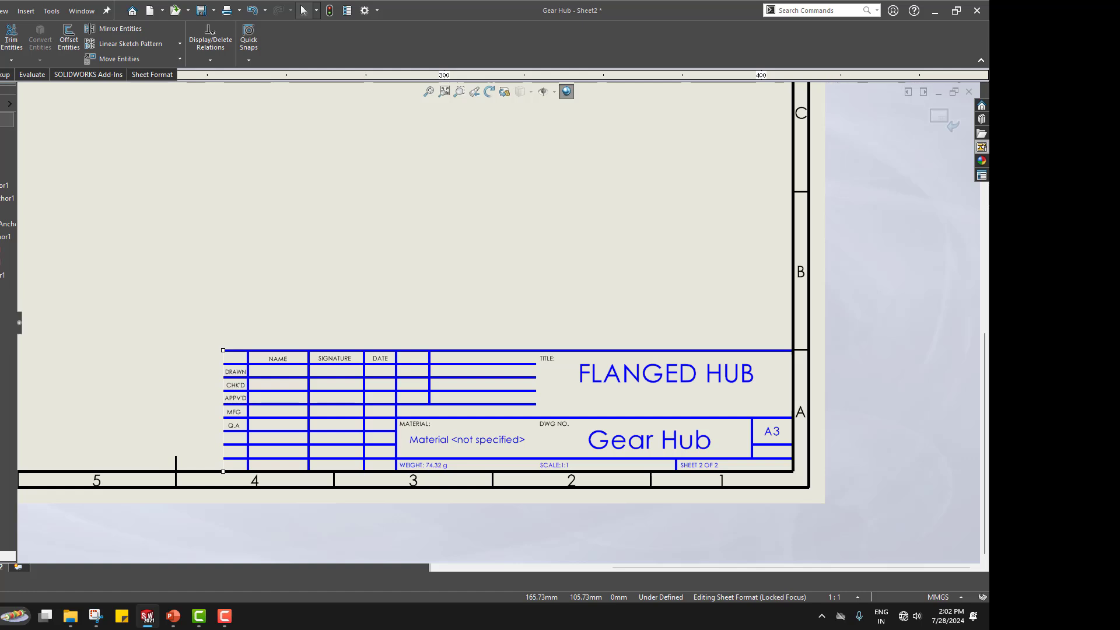
- Draw a vertical divider about 43 mm long from the title block's top edge down through the sheet border, left of the title and drawing-number cells
left_click(0, 29)
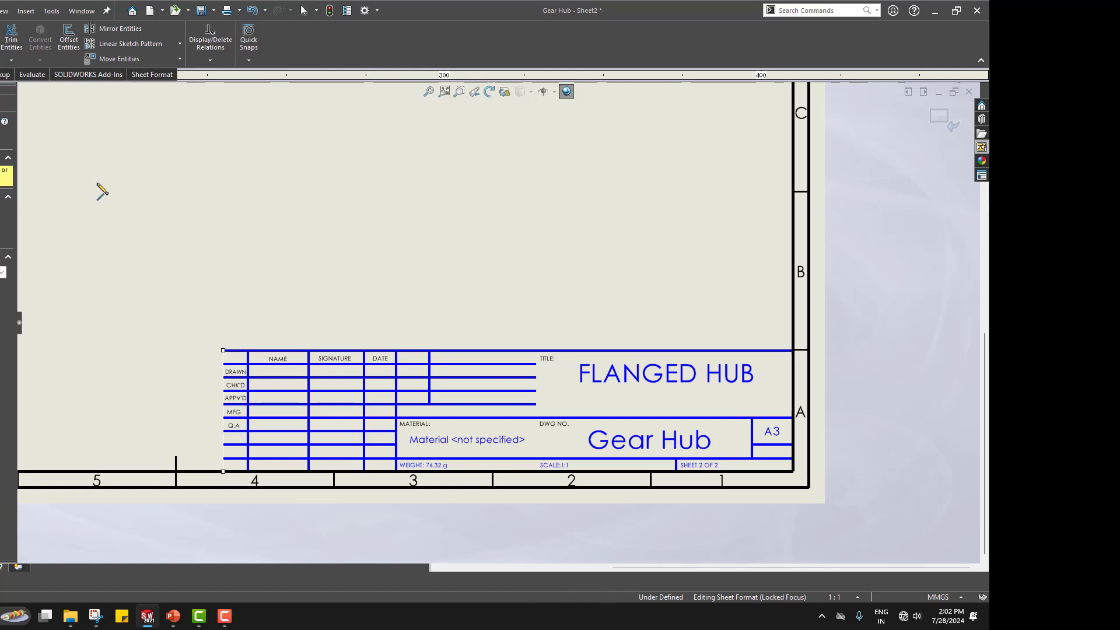
left_click(536, 350)
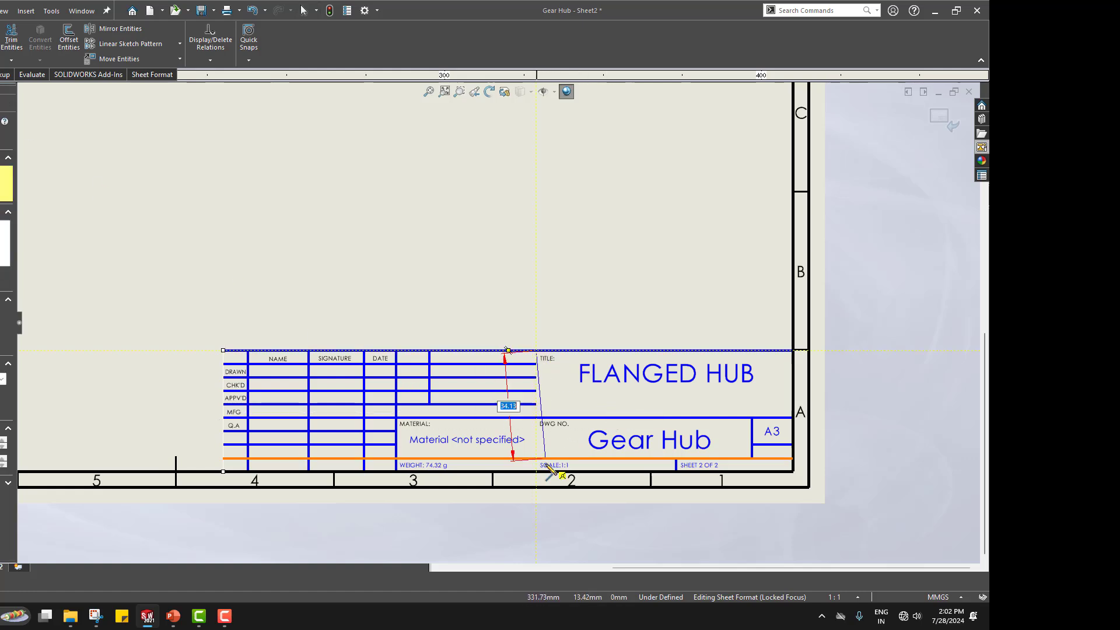
double_click(536, 488)
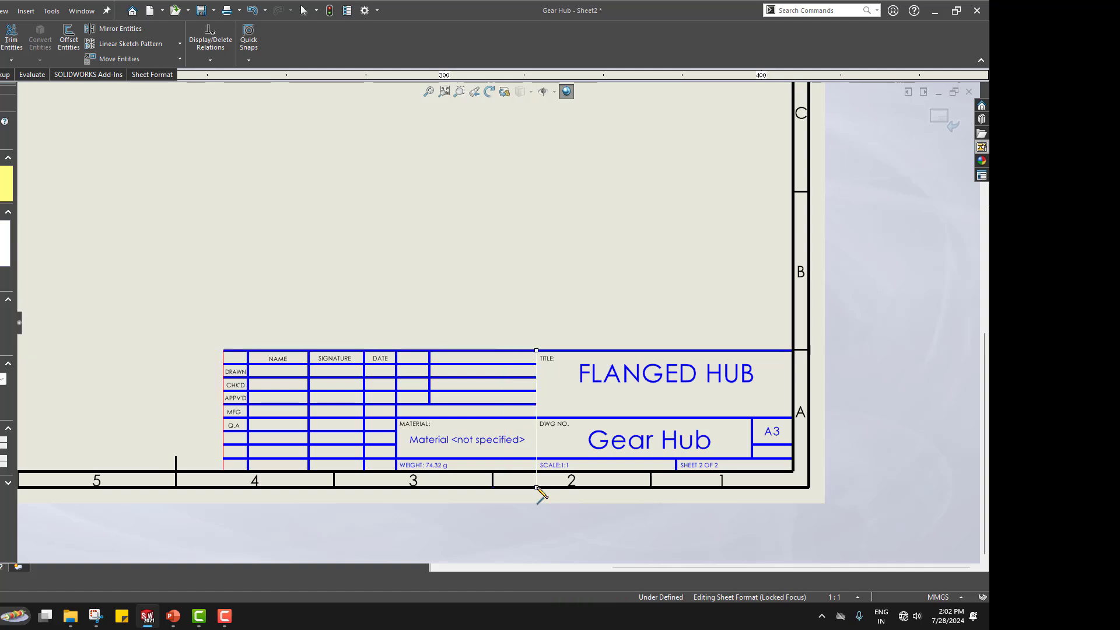
key("Escape")
- Thicken the new vertical divider and the new left border line to match the other title block lines
left_click(535, 445)
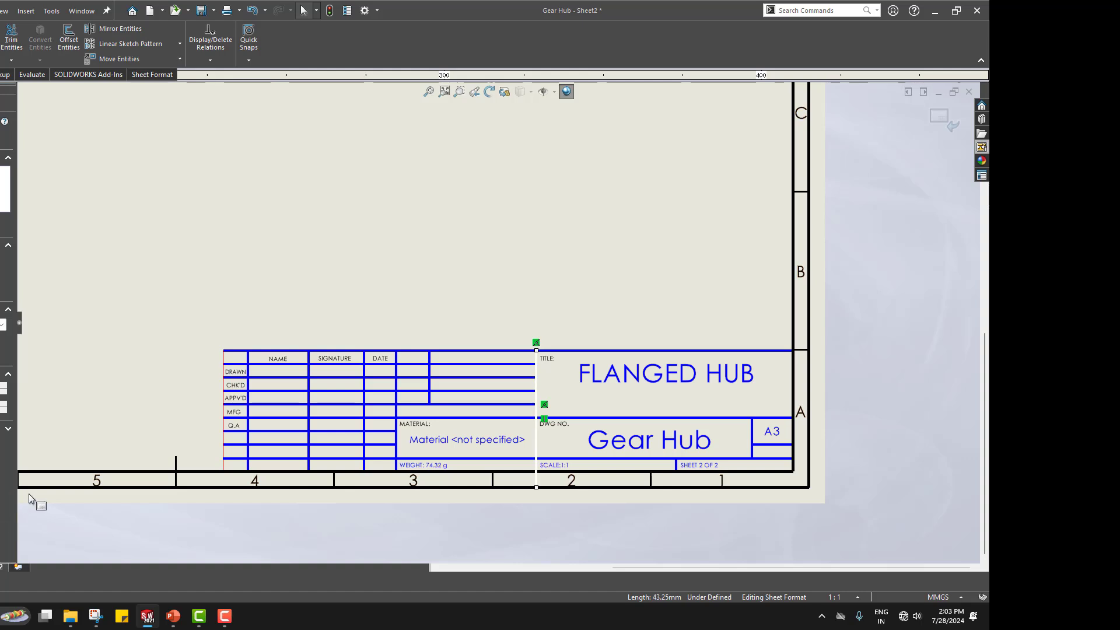
left_click(180, 442)
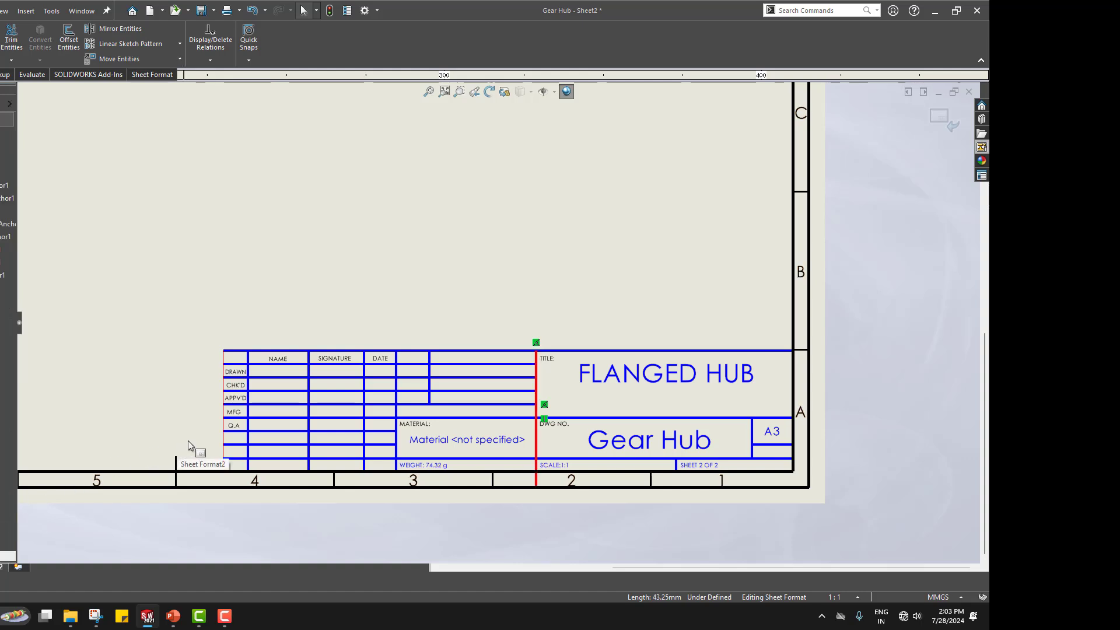
left_click(223, 439)
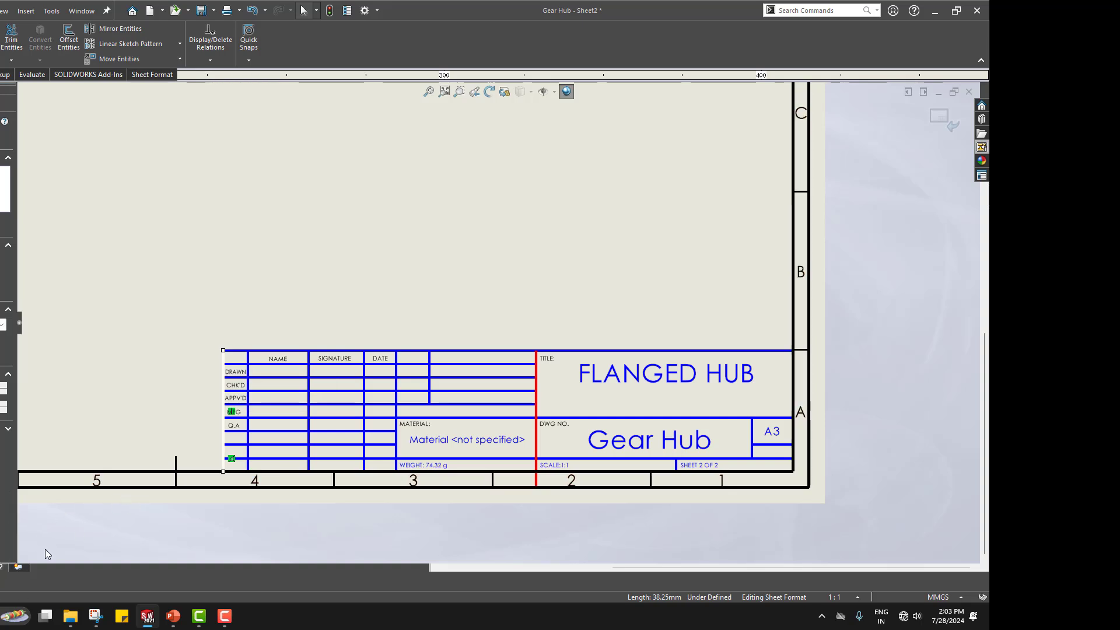
left_click(147, 484)
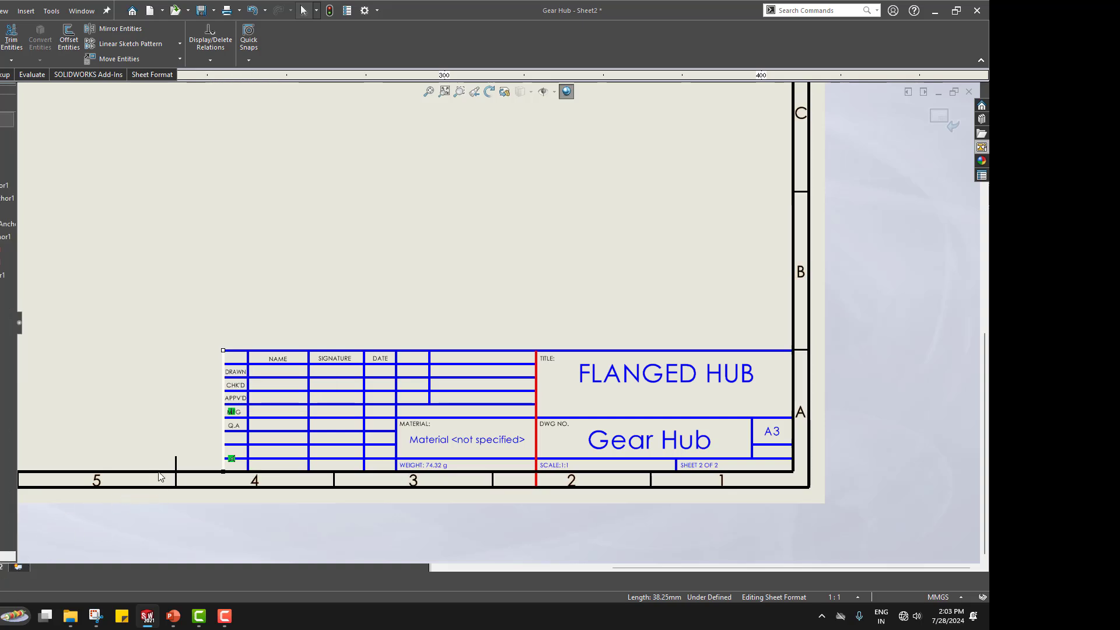
- Set the line color of the title block's left border line to light blue
left_click(222, 453)
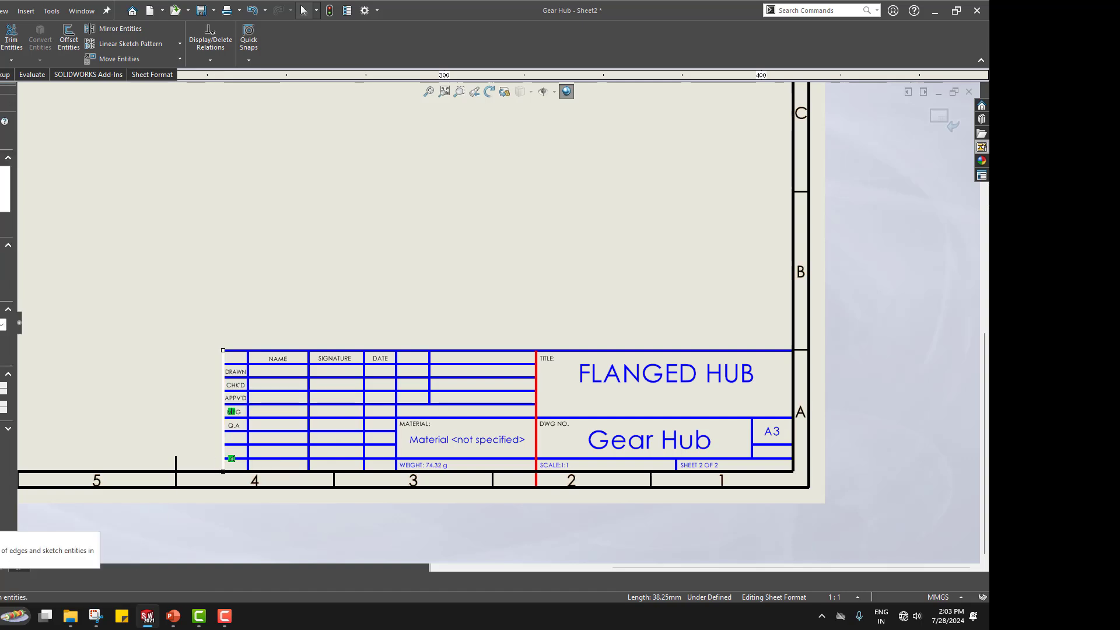
left_click(1, 580)
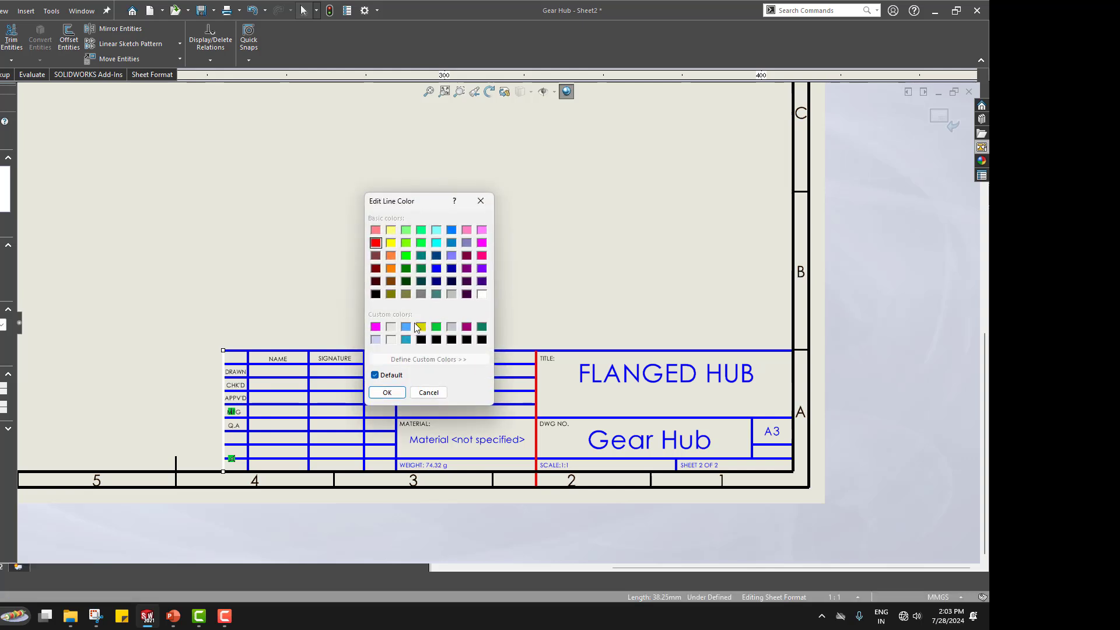
left_click(451, 231)
left_click(396, 398)
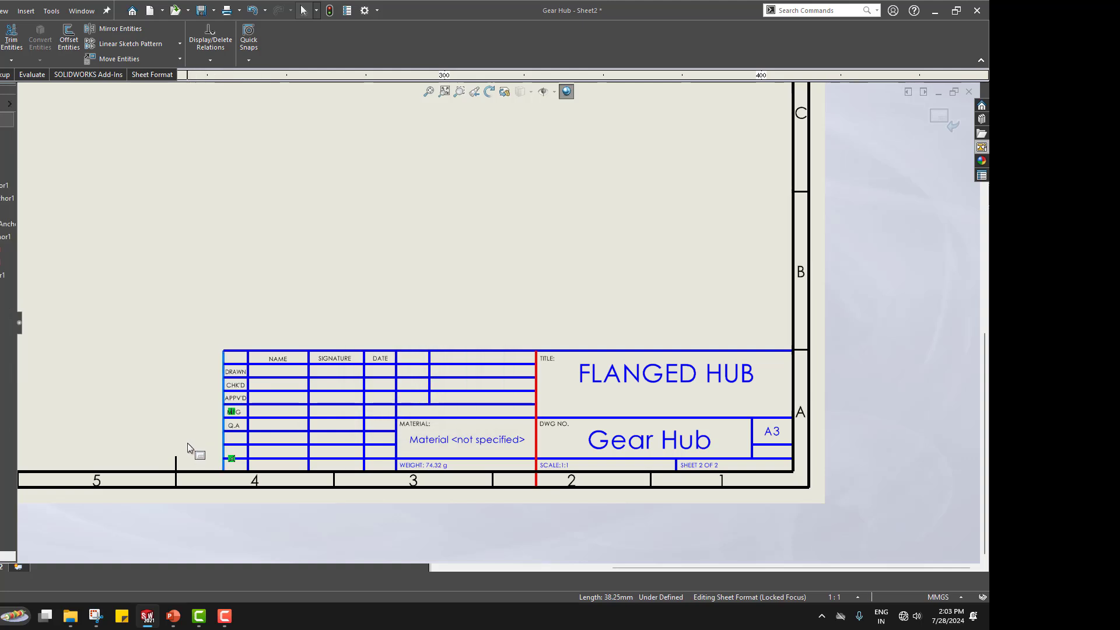
- Set the line color of the left border line and the new vertical divider to the title block's dark blue
left_click(224, 438)
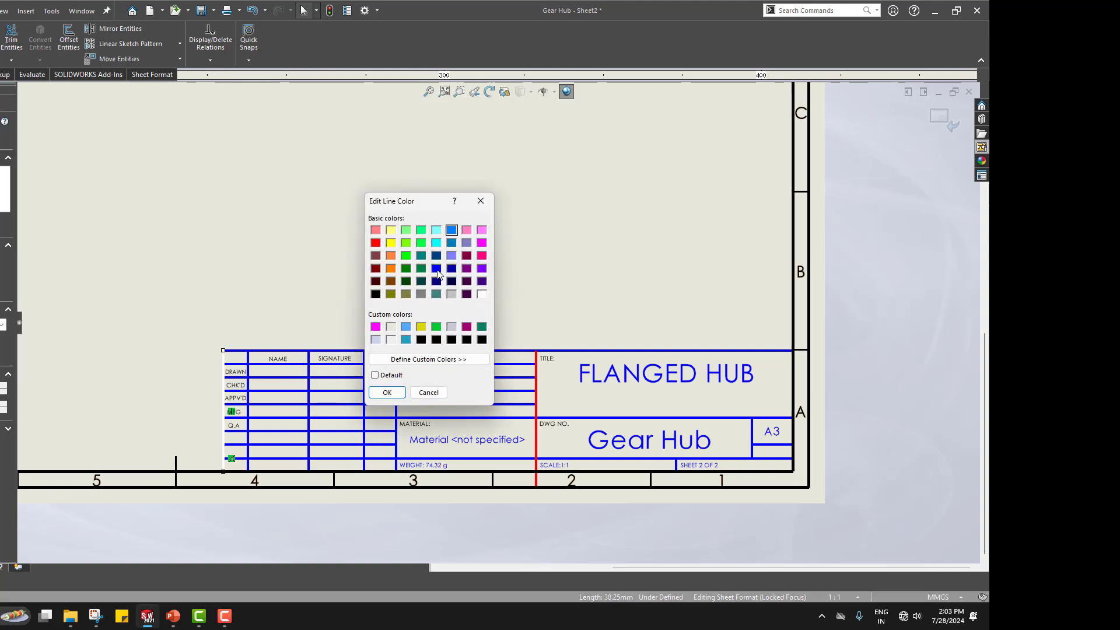
left_click(436, 269)
left_click(386, 392)
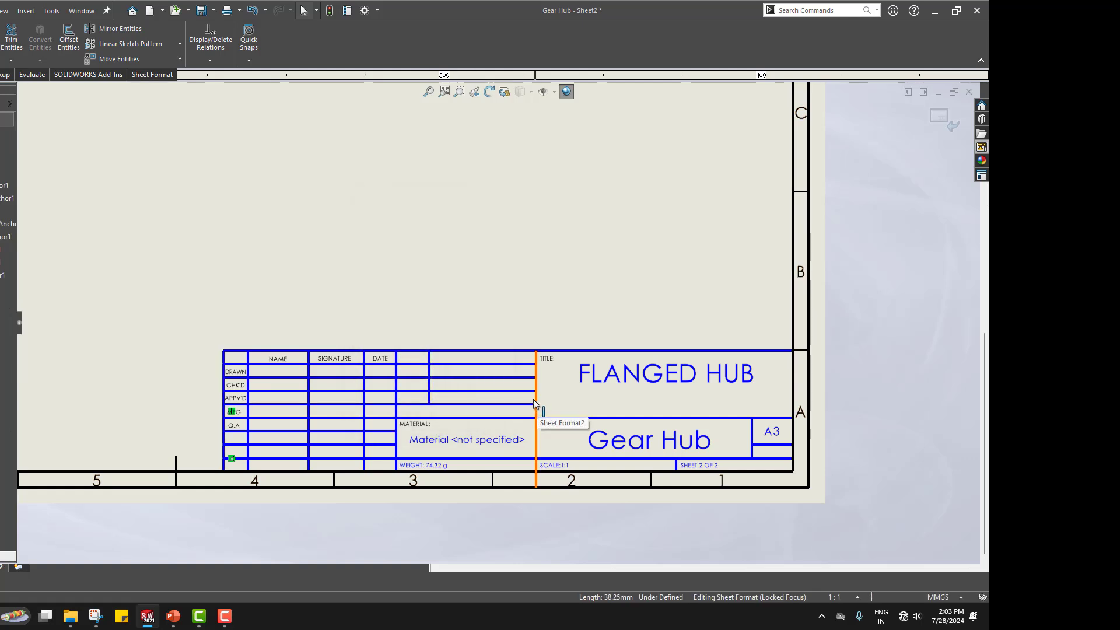
left_click(534, 400)
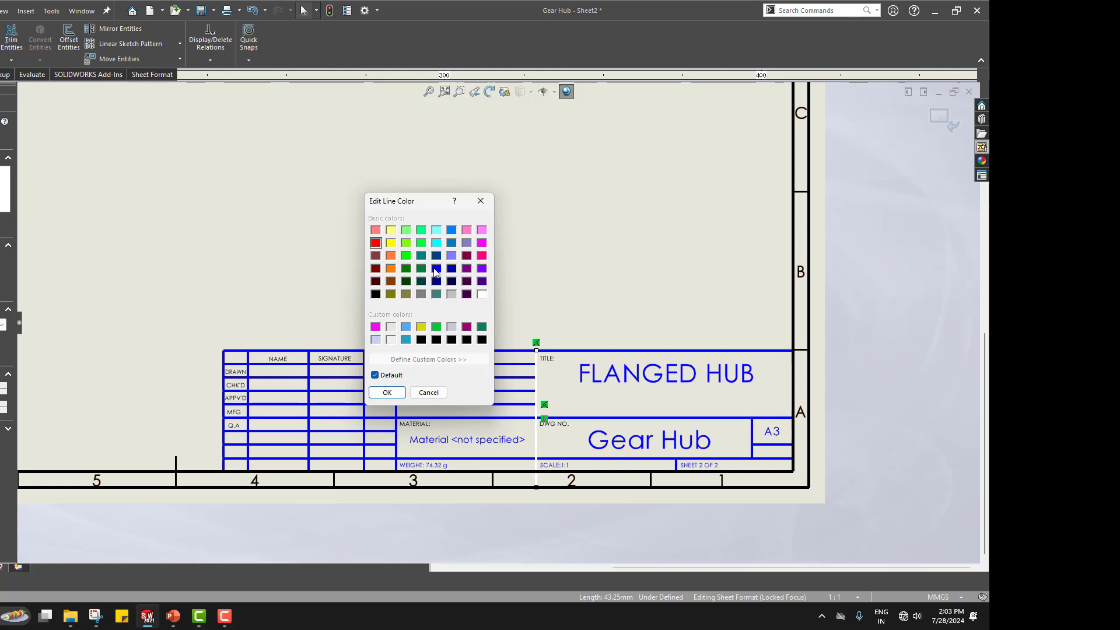
left_click(437, 268)
left_click(383, 392)
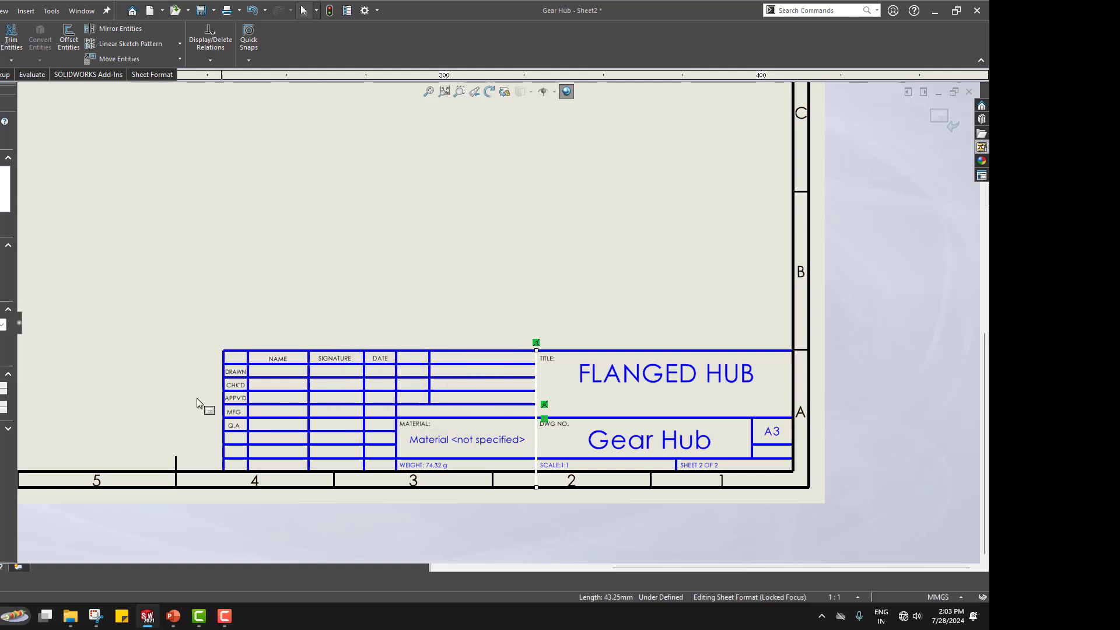
left_click(82, 404)
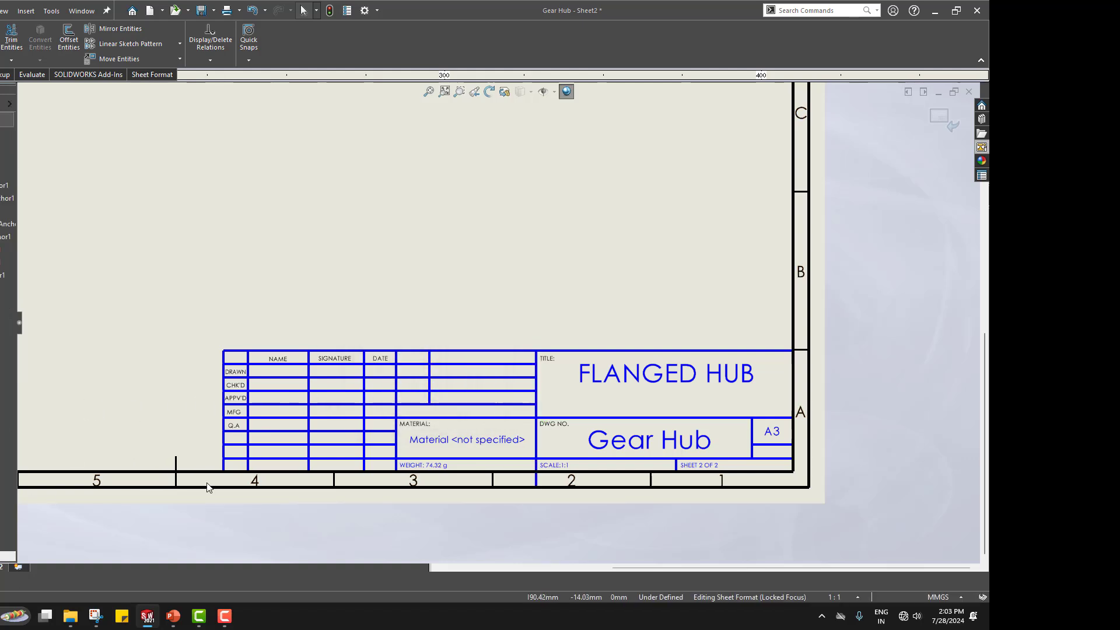
right_click(544, 37)
mouse_move(571, 87)
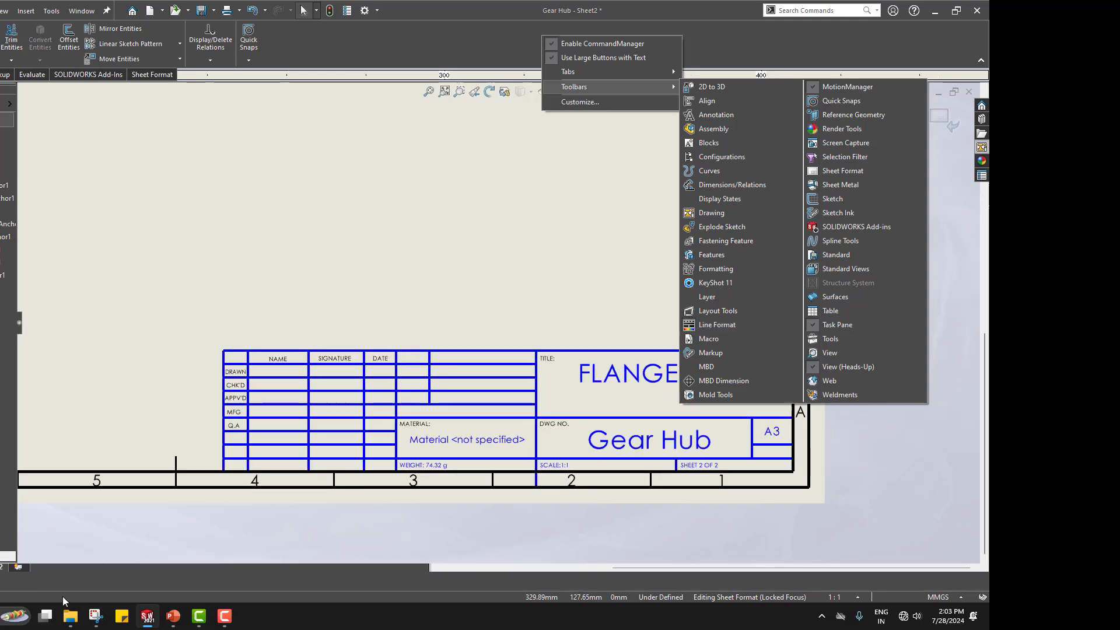
left_click(55, 587)
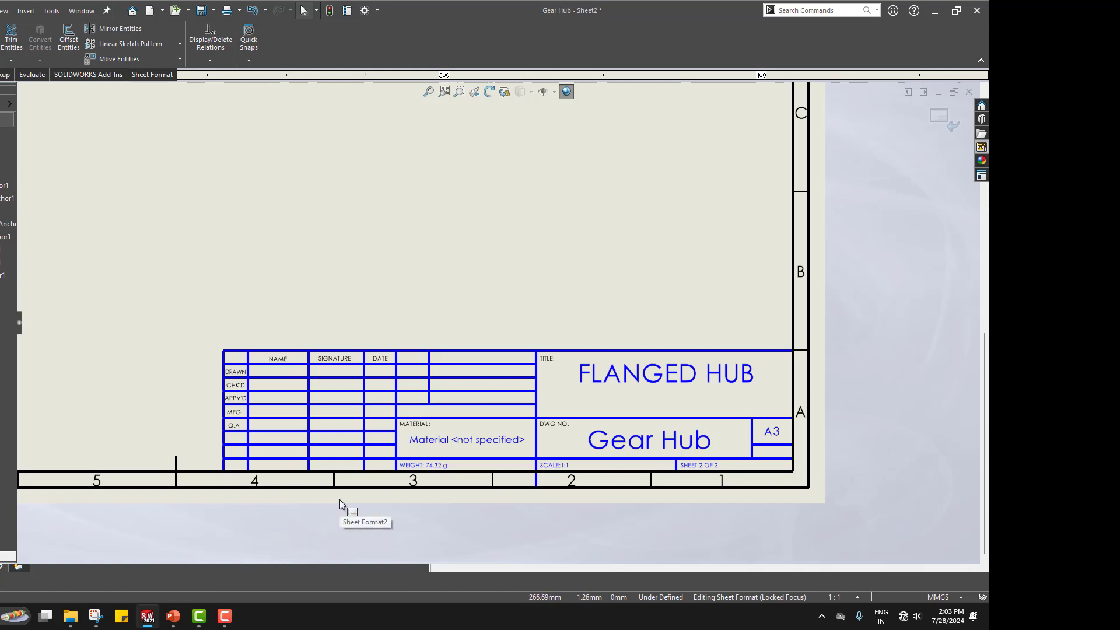
- Save the drawing as a Drawing Templates (*.drwdot) file named Gear Hub in the SOLIDWORKS 2021 templates folder, accepting the removal of model views
scroll(505, 262, "up", 7)
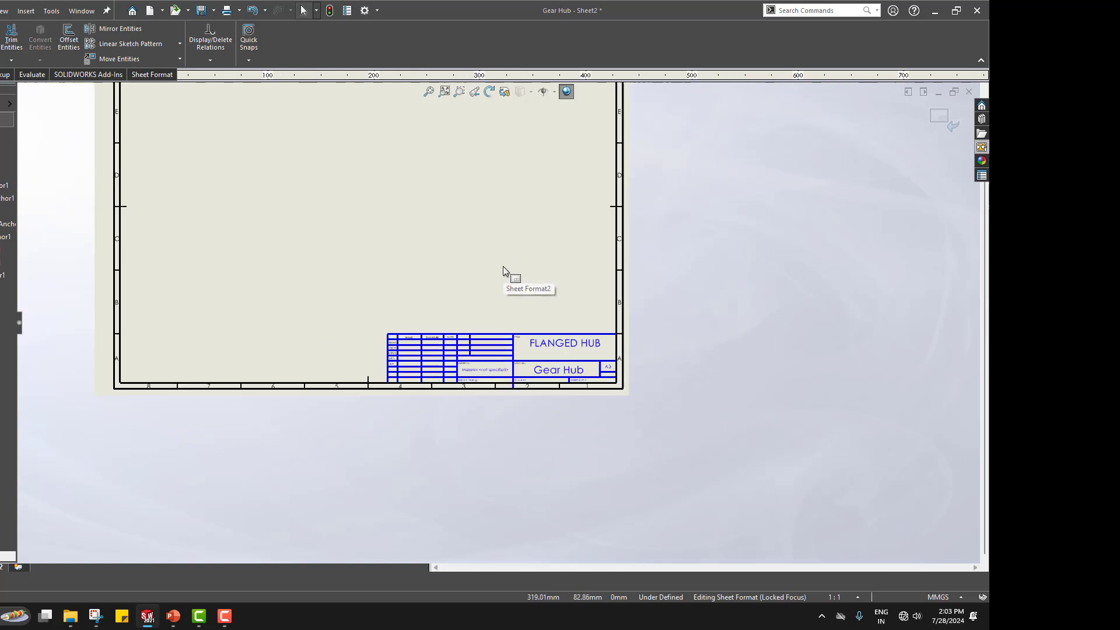
scroll(471, 309, "down", 2)
scroll(527, 404, "down", 1)
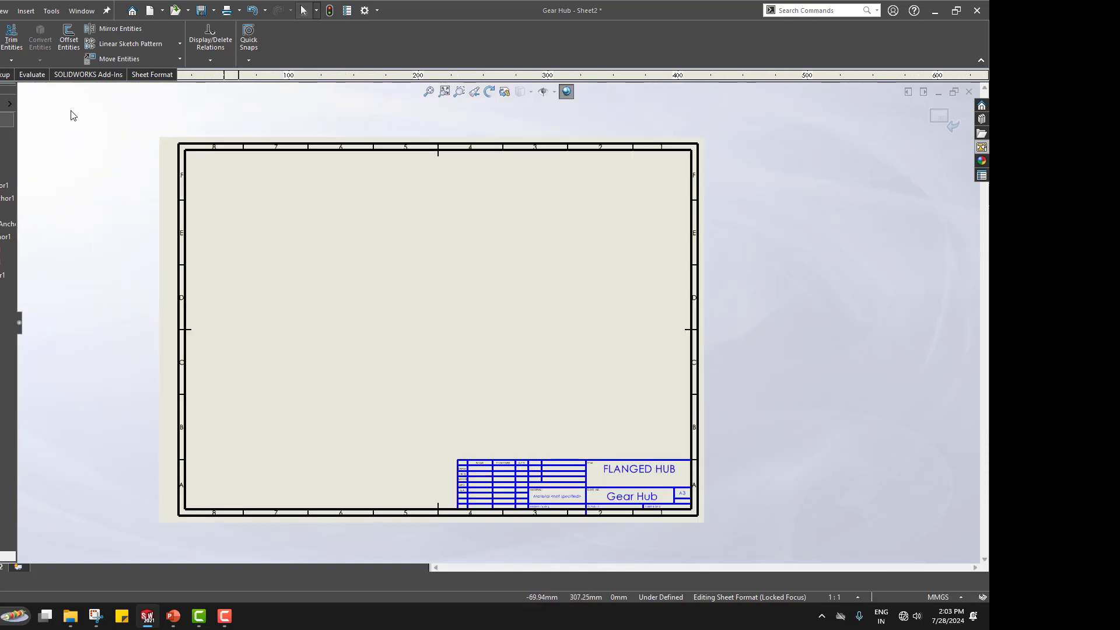
left_click(0, 10)
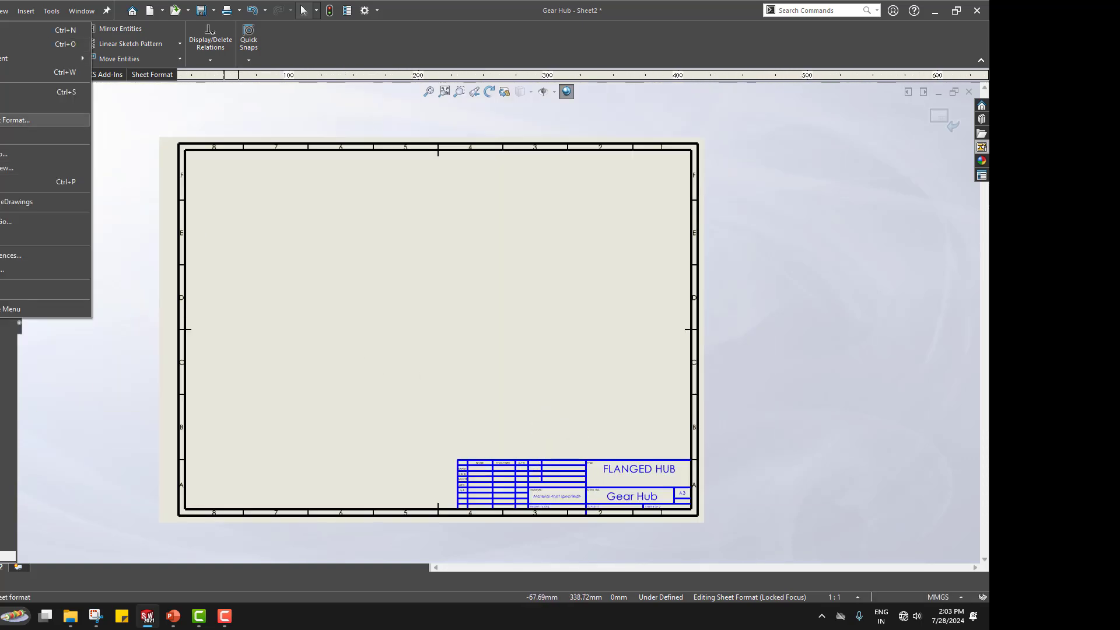
left_click(2, 105)
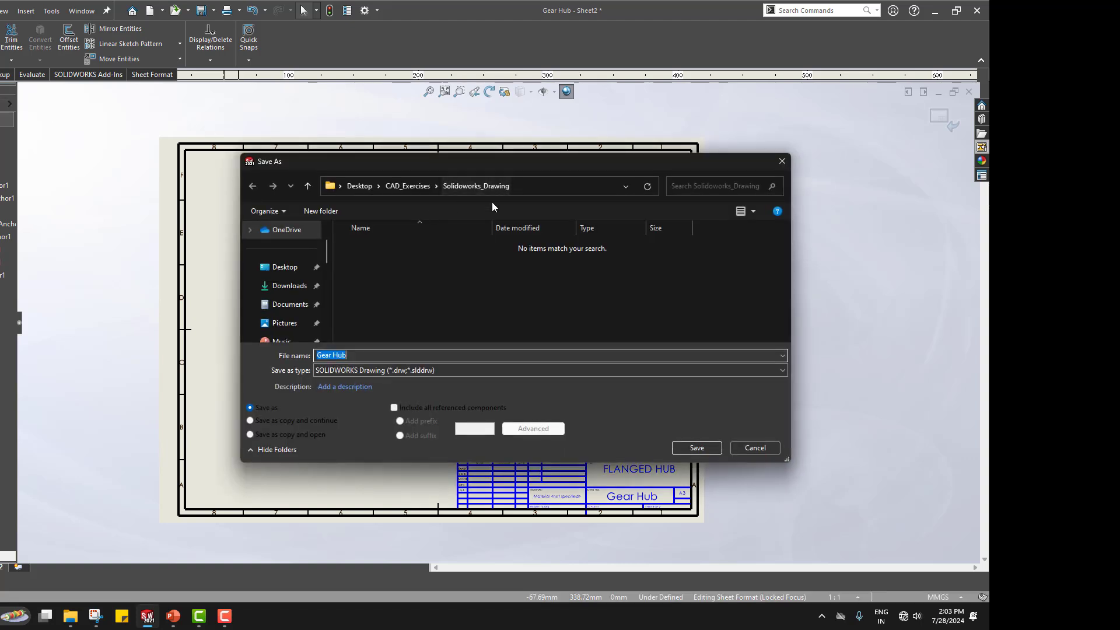
left_click(367, 370)
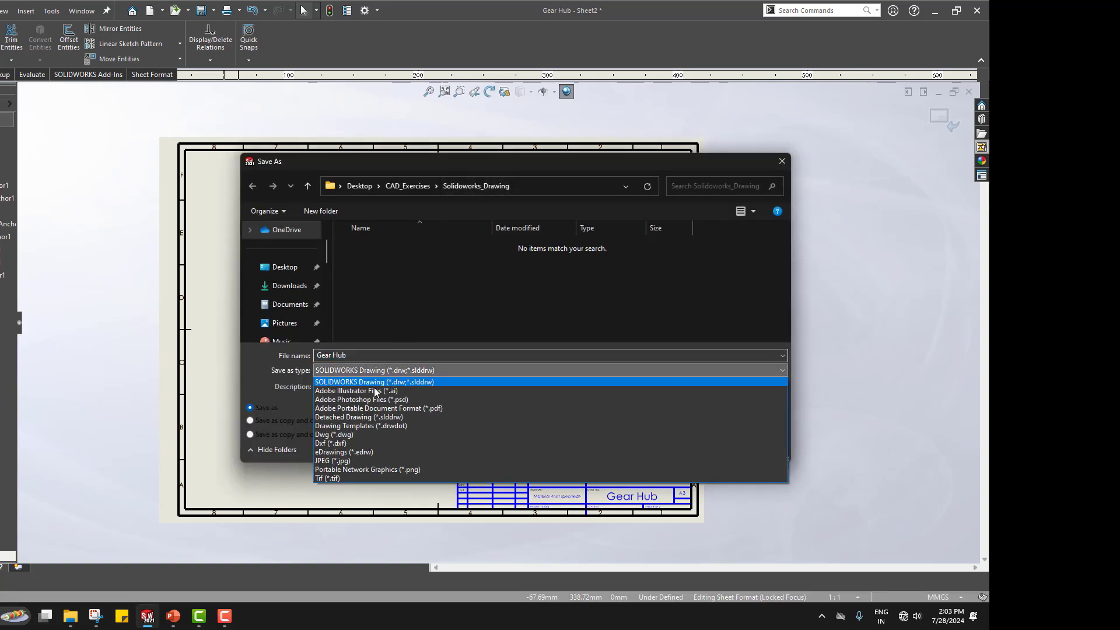
left_click(361, 426)
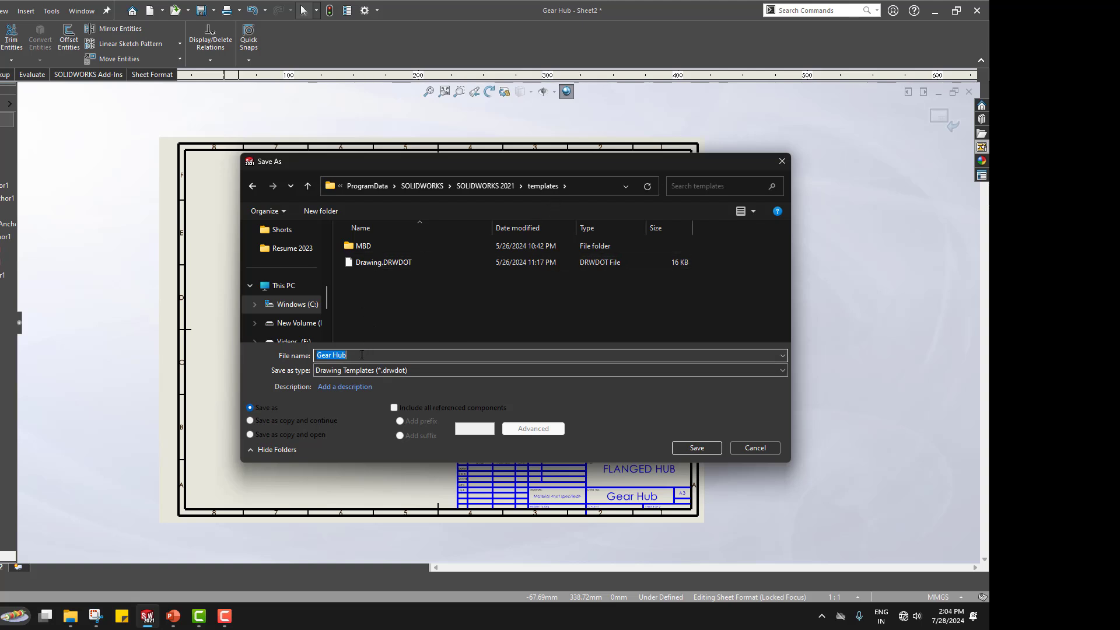
left_click(690, 448)
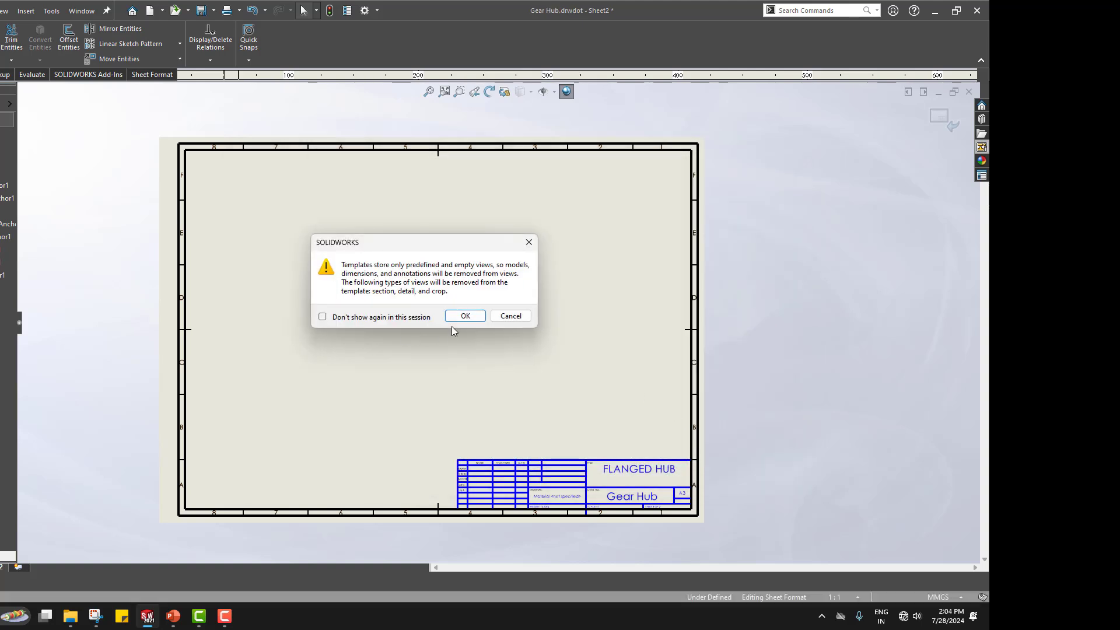
left_click(458, 318)
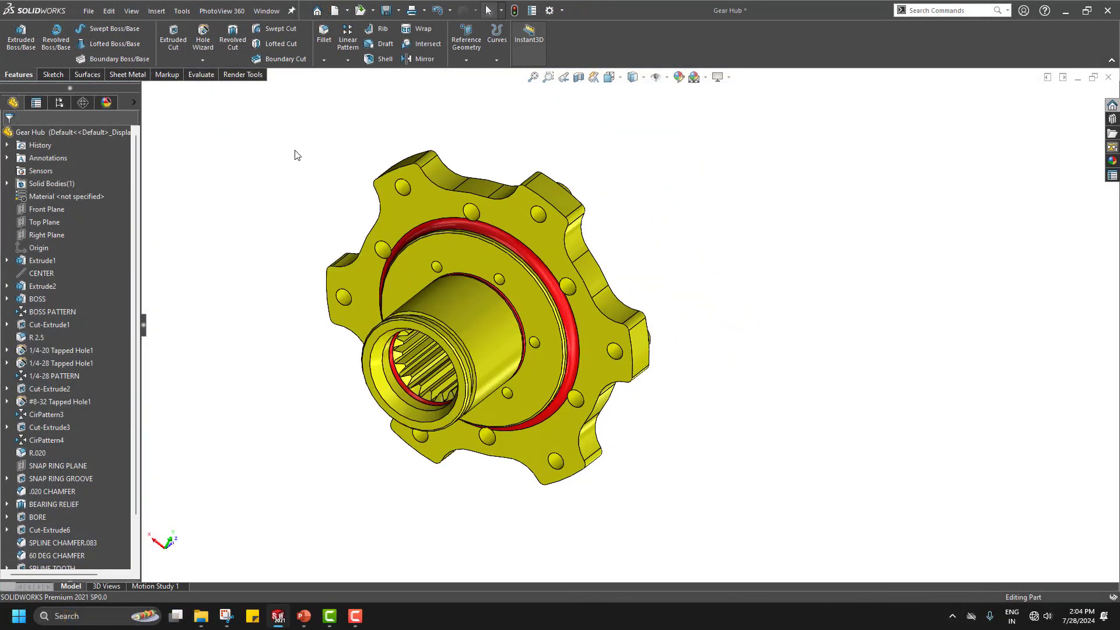
- Create a new drawing from the saved Gear Hub template in the advanced template list
left_click(334, 11)
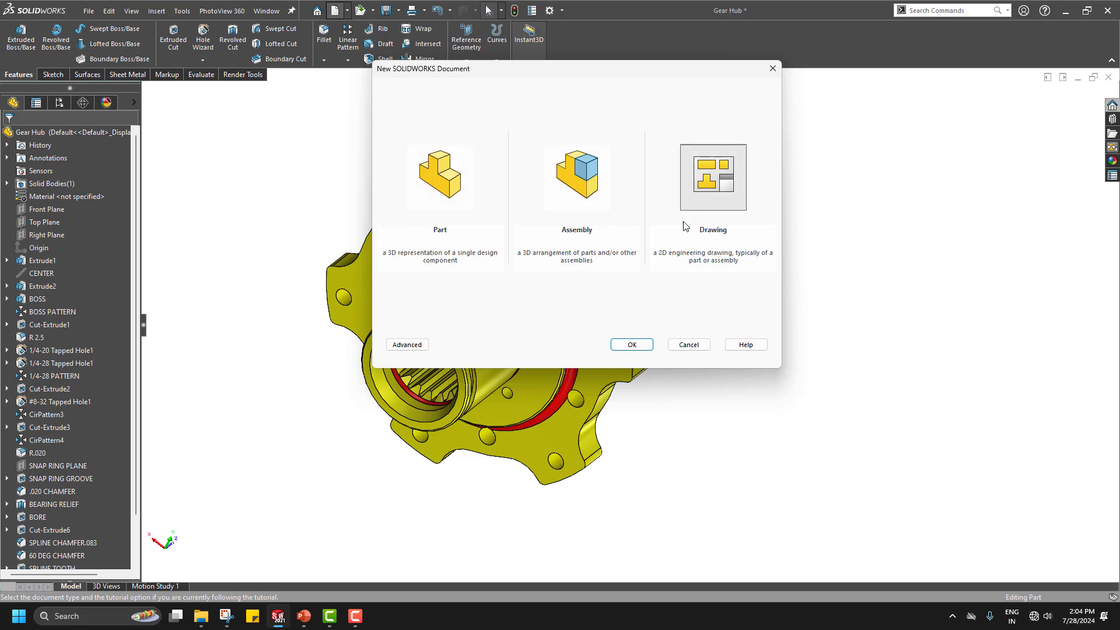
left_click(414, 339)
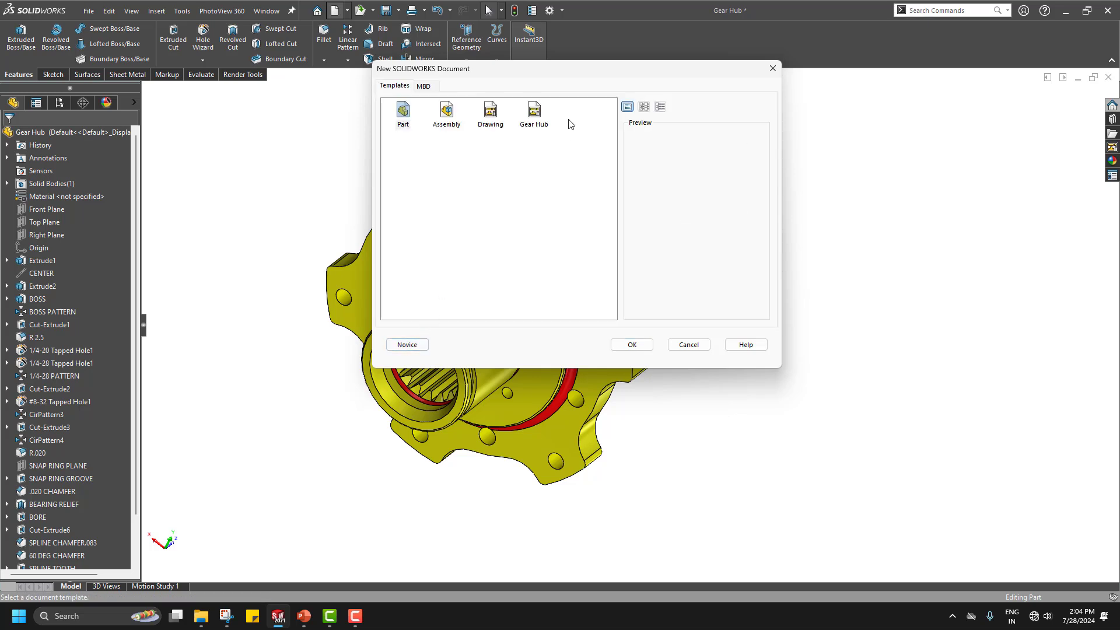
left_click(540, 126)
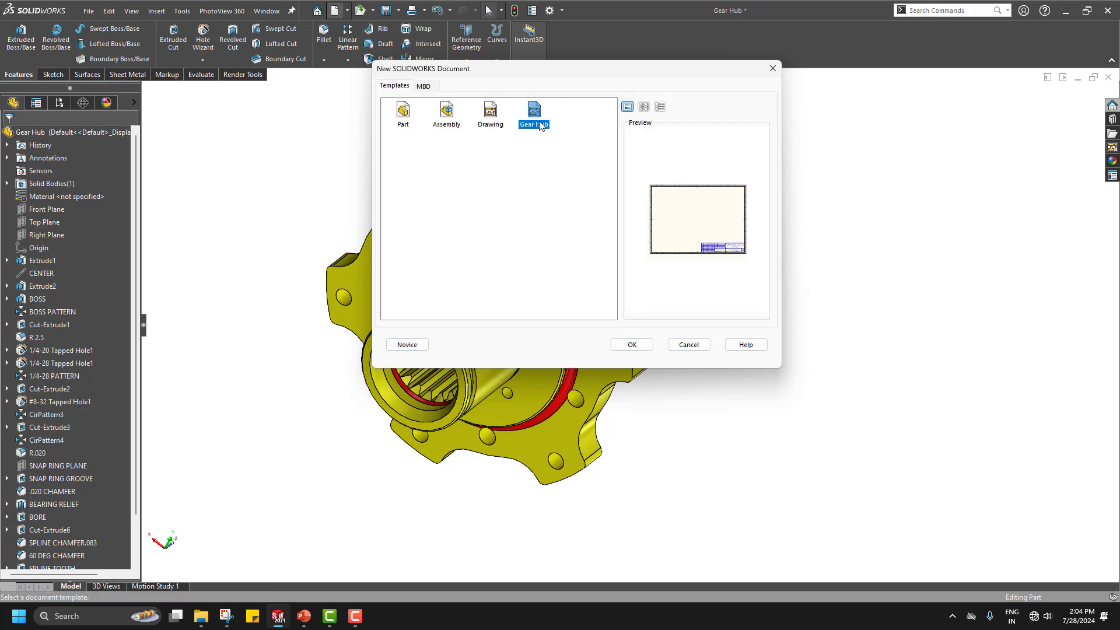
left_click(631, 343)
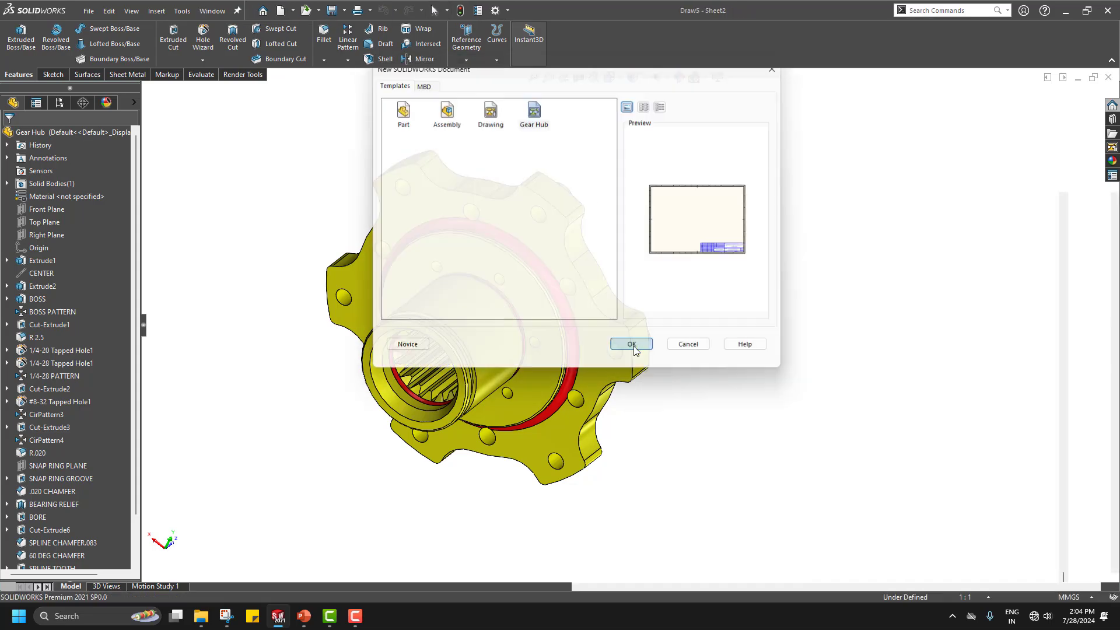
- Open the View Palette for the Gear Hub part in the new drawing
scroll(745, 466, "down", 2)
scroll(757, 362, "up", 2)
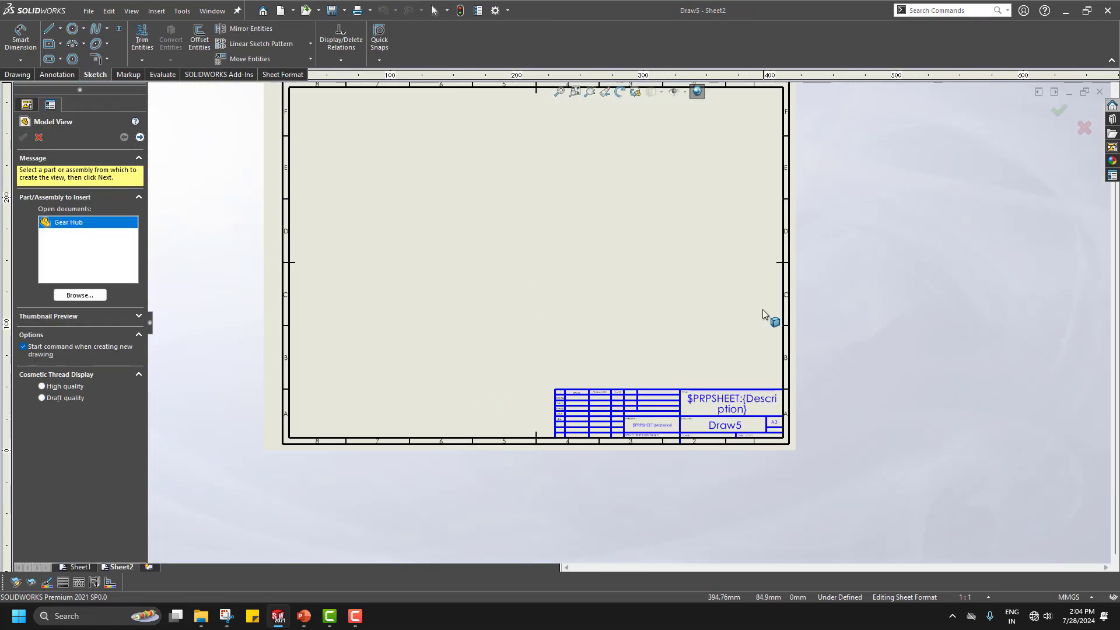
scroll(779, 253, "down", 1)
scroll(840, 262, "up", 2)
left_click(1112, 147)
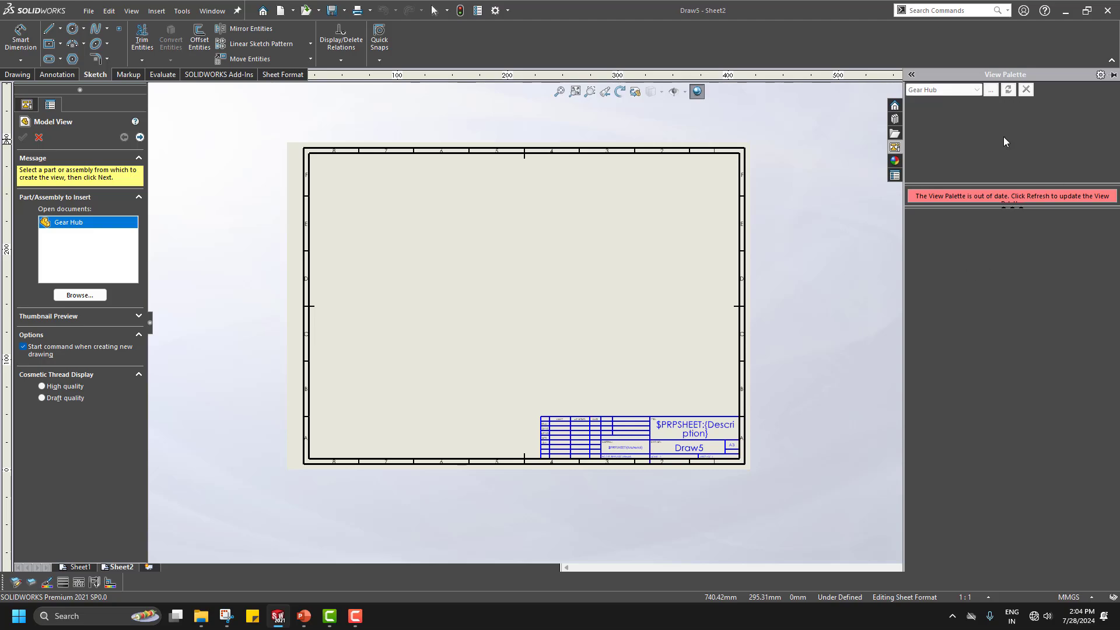